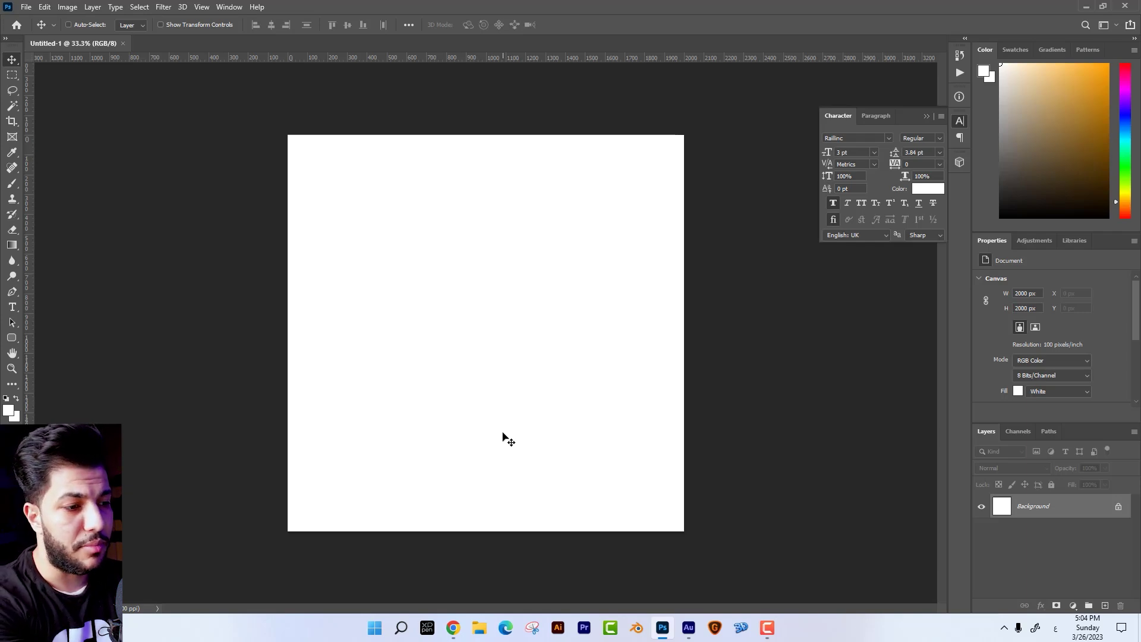
Switch to the browser showing the Facebook sandwich photo
click(454, 626)
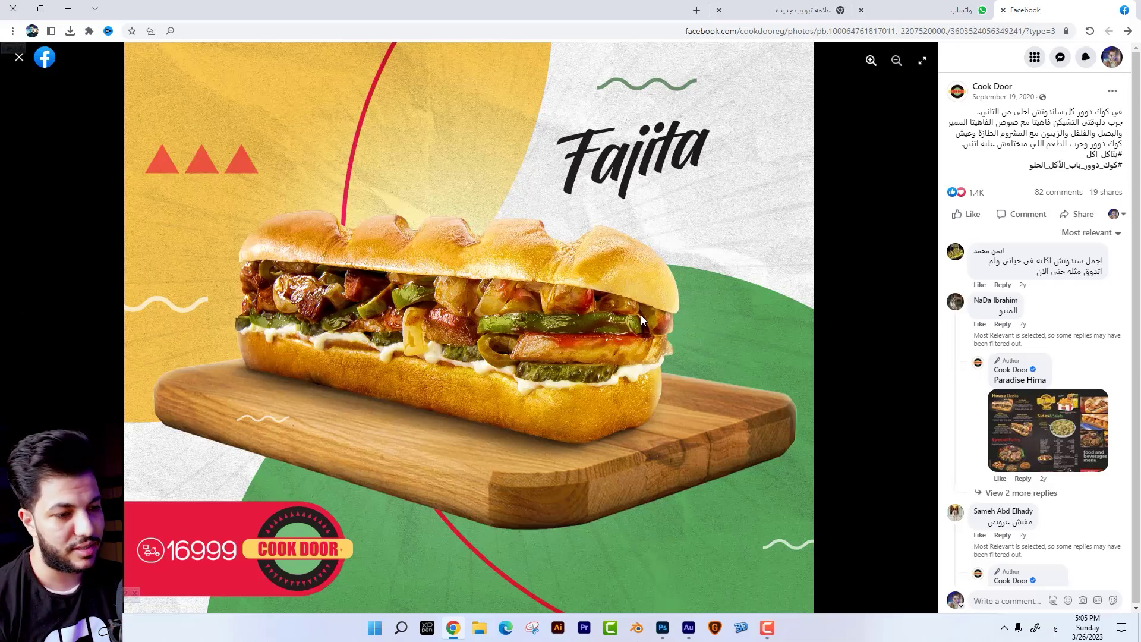
Switch from Facebook to the File Explorer folder of project images
key(alt+Tab)
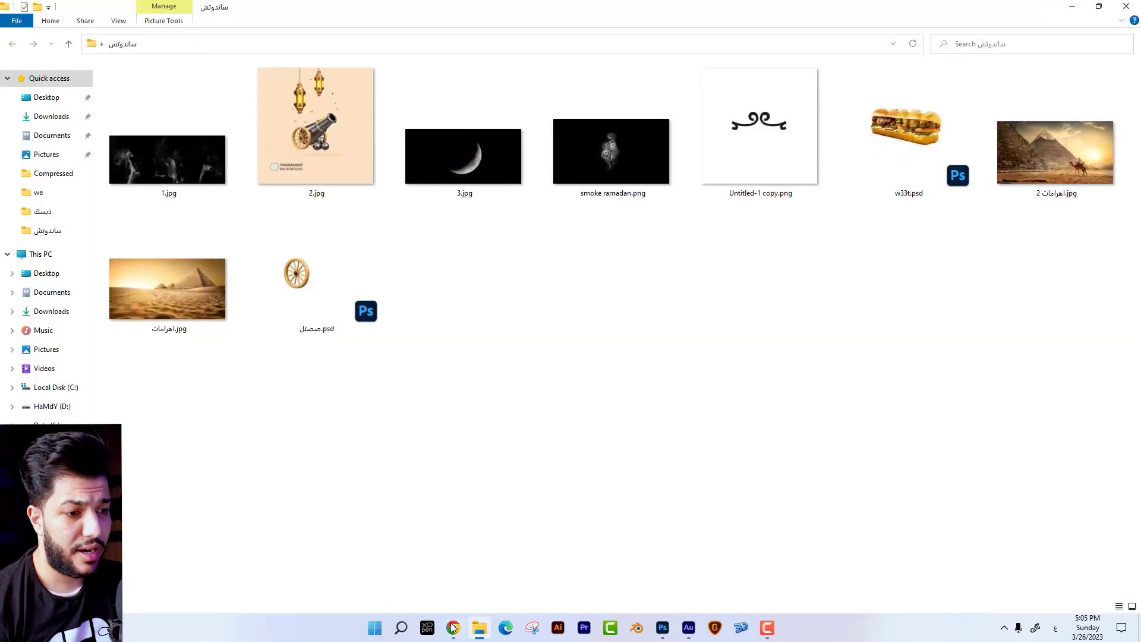
Preview the 2.jpg cannon-and-lanterns image, then place the w33t.psd sandwich into Photoshop
key(alt+Tab)
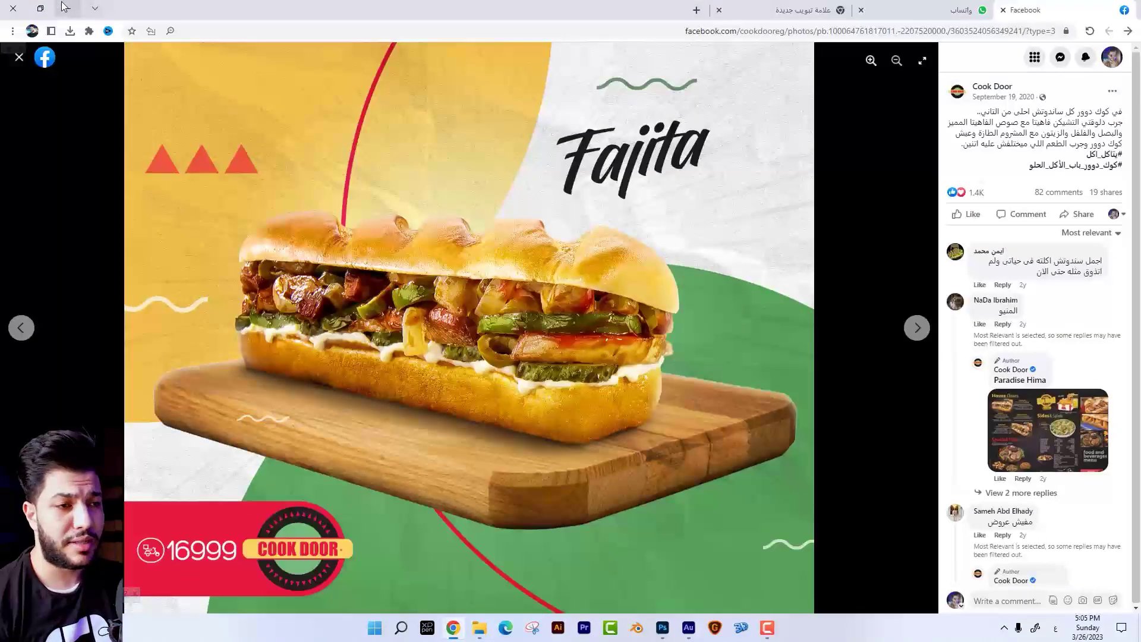
click(67, 7)
double_click(334, 144)
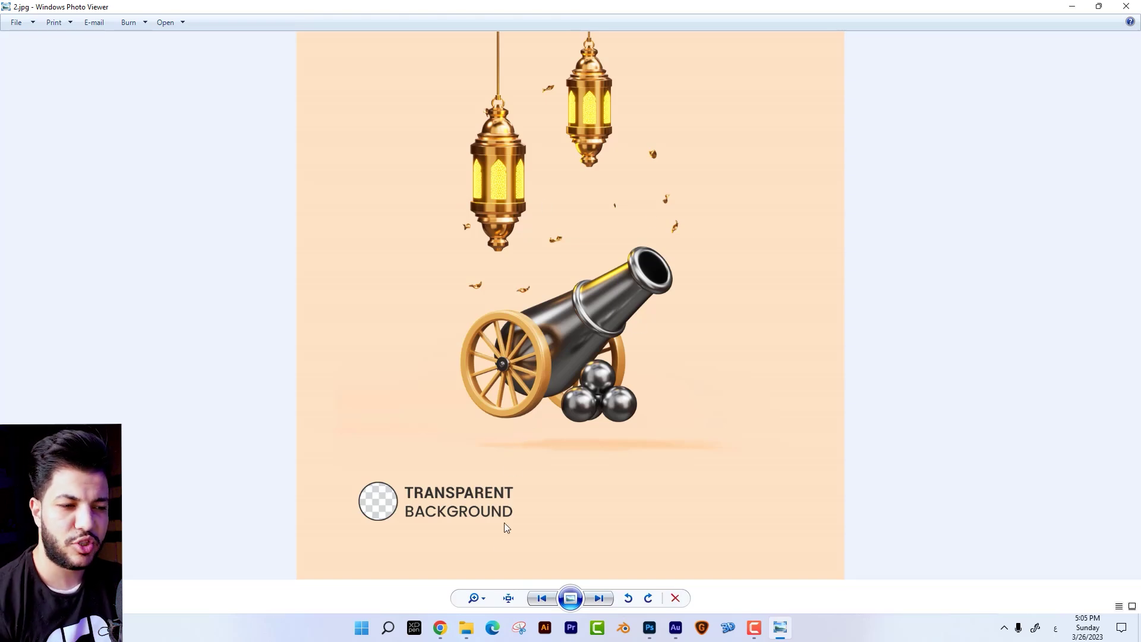
click(466, 628)
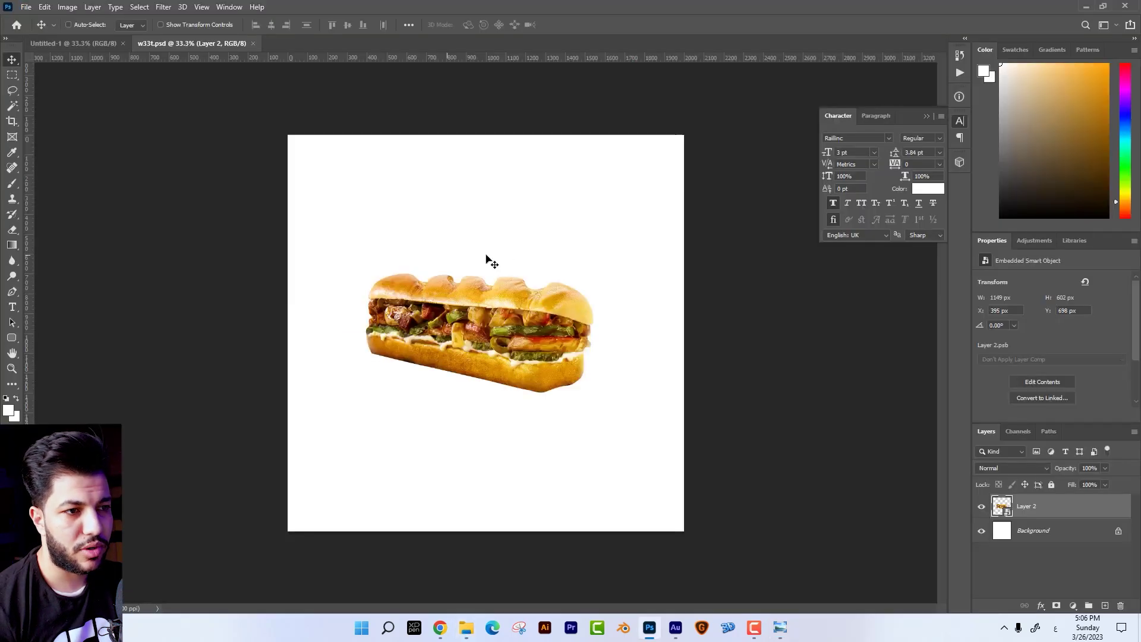
mouse_move(297, 179)
mouse_down()
mouse_move(514, 259)
mouse_move(676, 189)
mouse_up()
key(Return)
Open the wheel PSD and drag its wheel layer onto the sandwich's left end in w33t.psd
key(Delete)
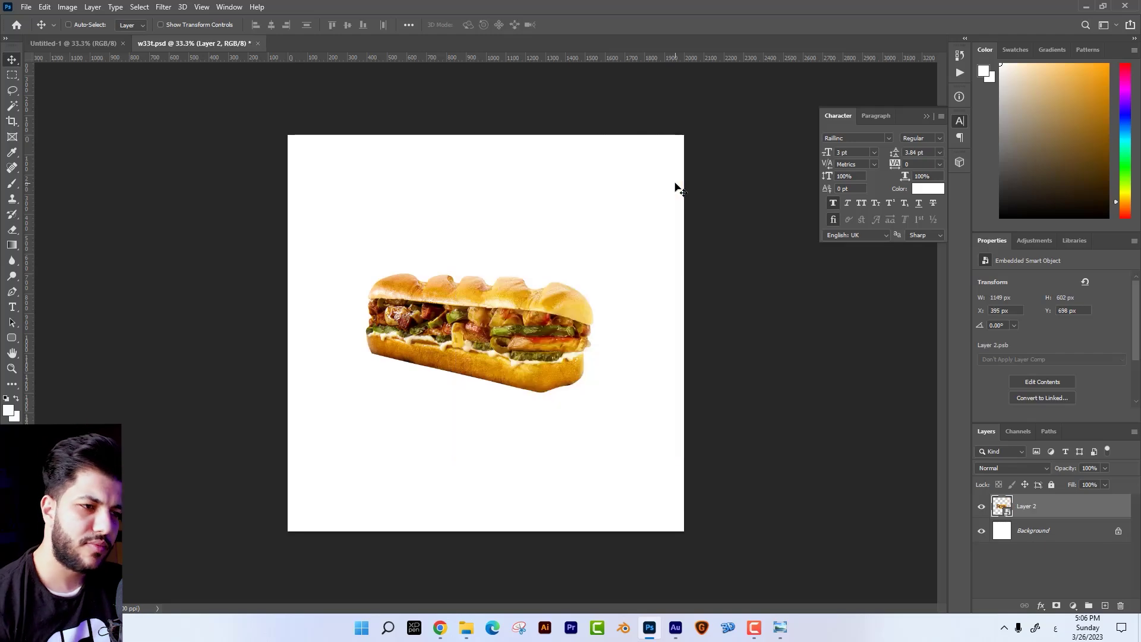
key(alt+Tab)
double_click(347, 309)
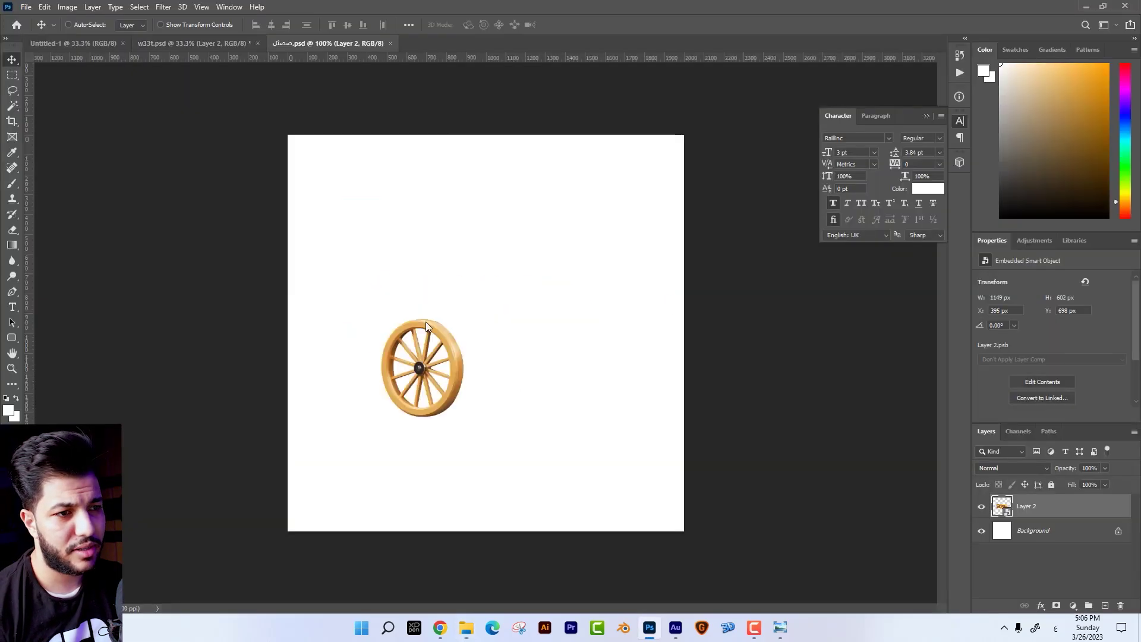
key(ctrl+shift+alt+n)
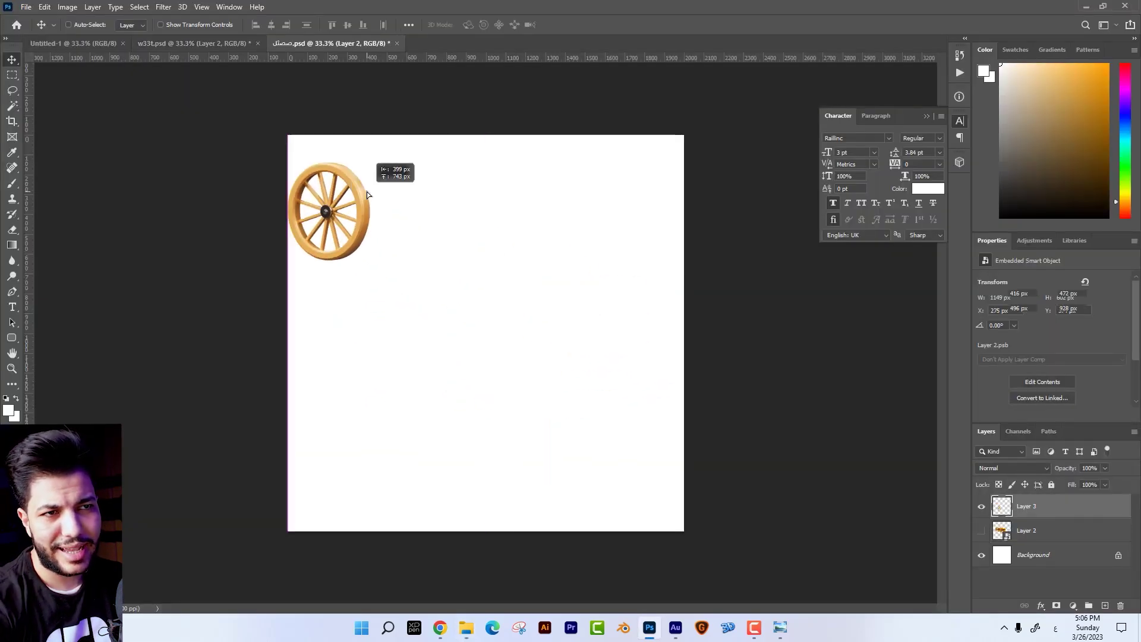
mouse_move(538, 342)
mouse_down()
mouse_move(239, 39)
mouse_move(435, 361)
mouse_up()
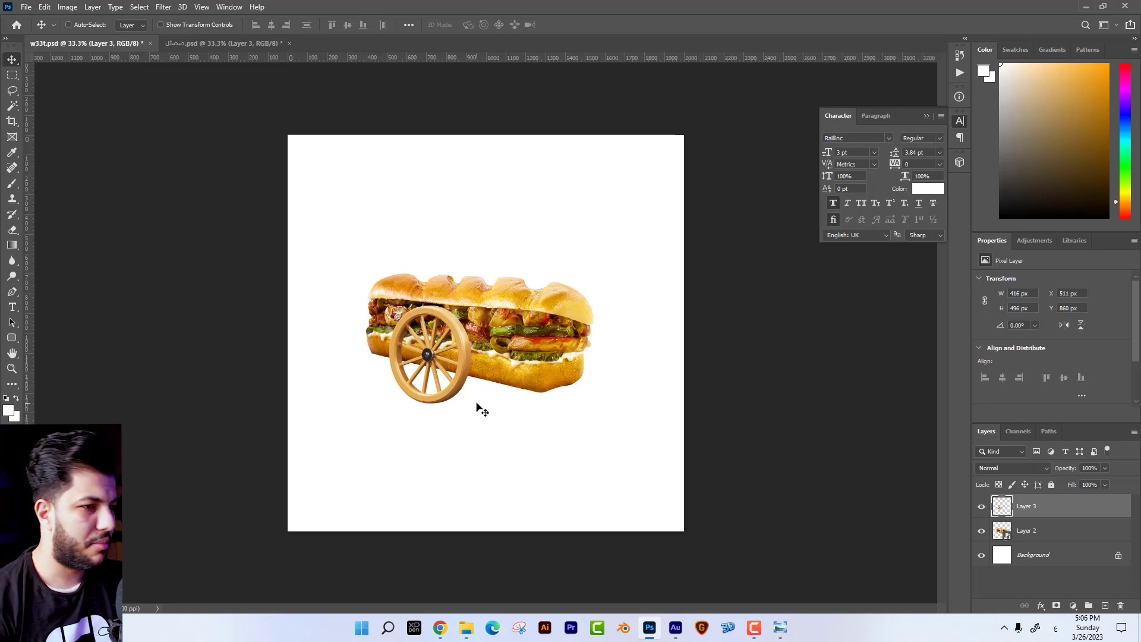
Enlarge and slightly tilt the sandwich layer
right_click(535, 331)
click(556, 335)
key(ctrl+t)
mouse_move(594, 270)
mouse_down()
mouse_move(607, 260)
mouse_move(667, 310)
mouse_up()
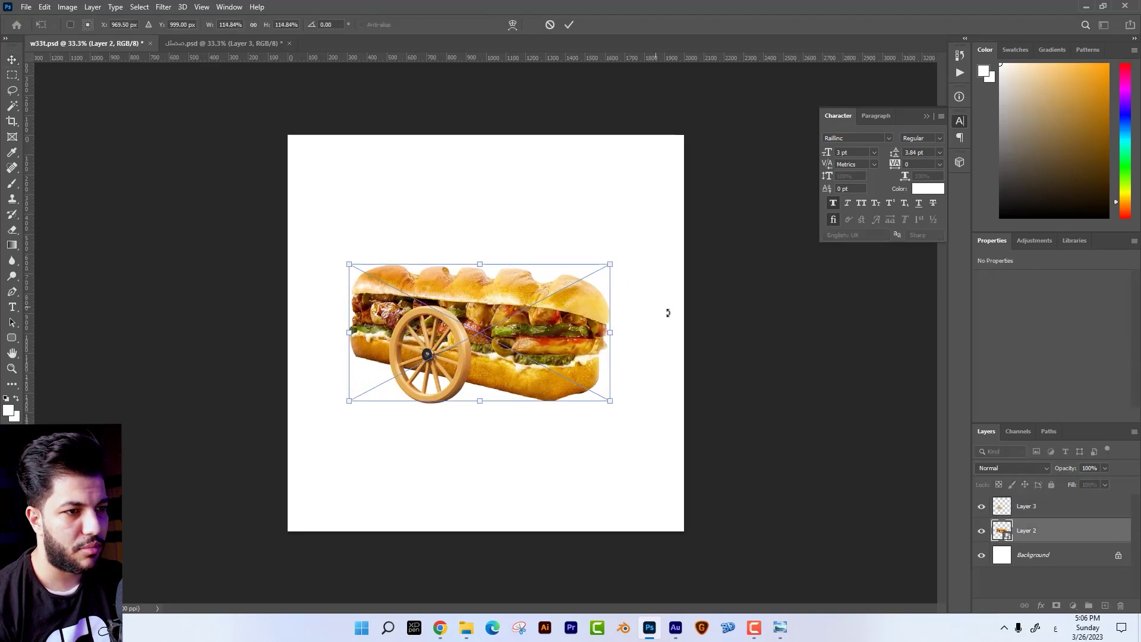
key(Return)
key(ctrl+plus)
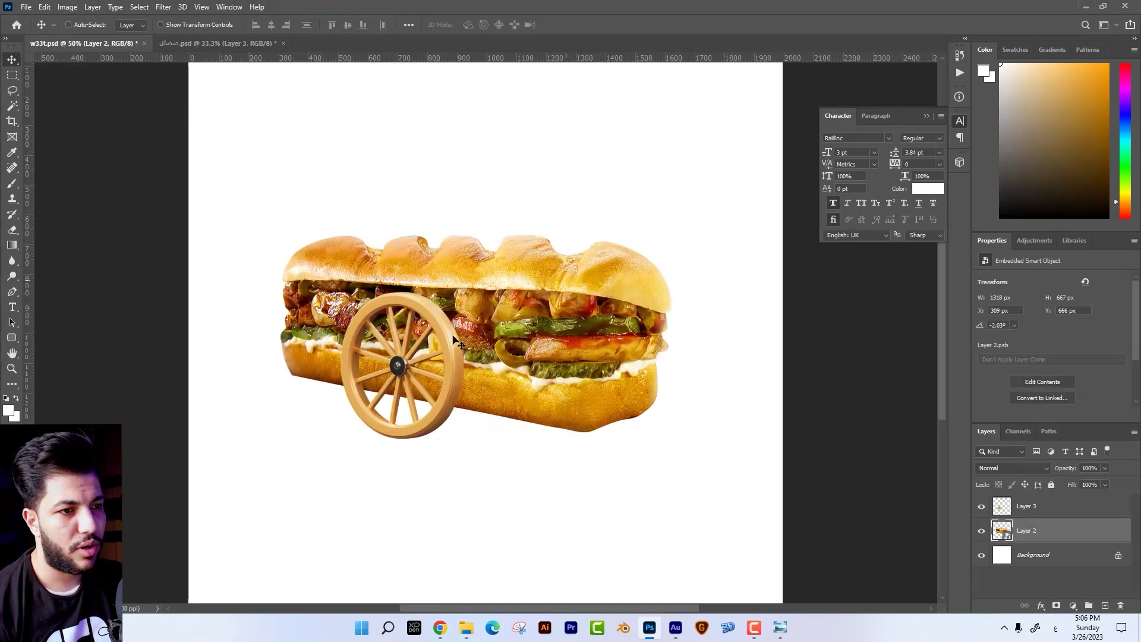
Nudge the wheel into place and shrink it slightly
ctrl+click(455, 340)
drag(469, 353, 462, 355)
key(ctrl+t)
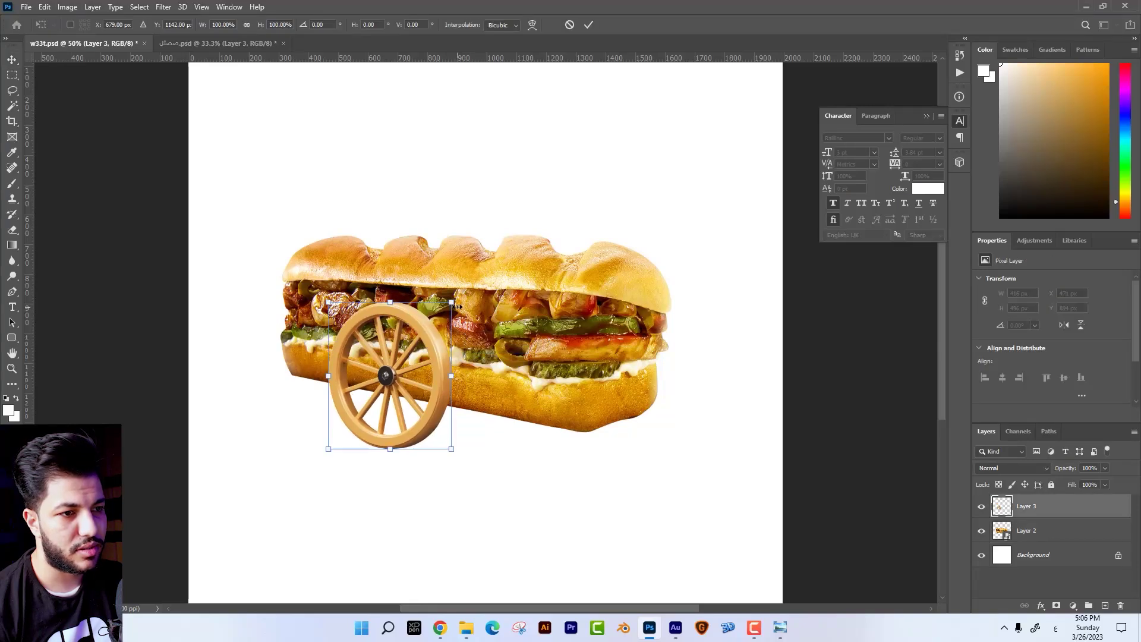
drag(458, 293, 451, 305)
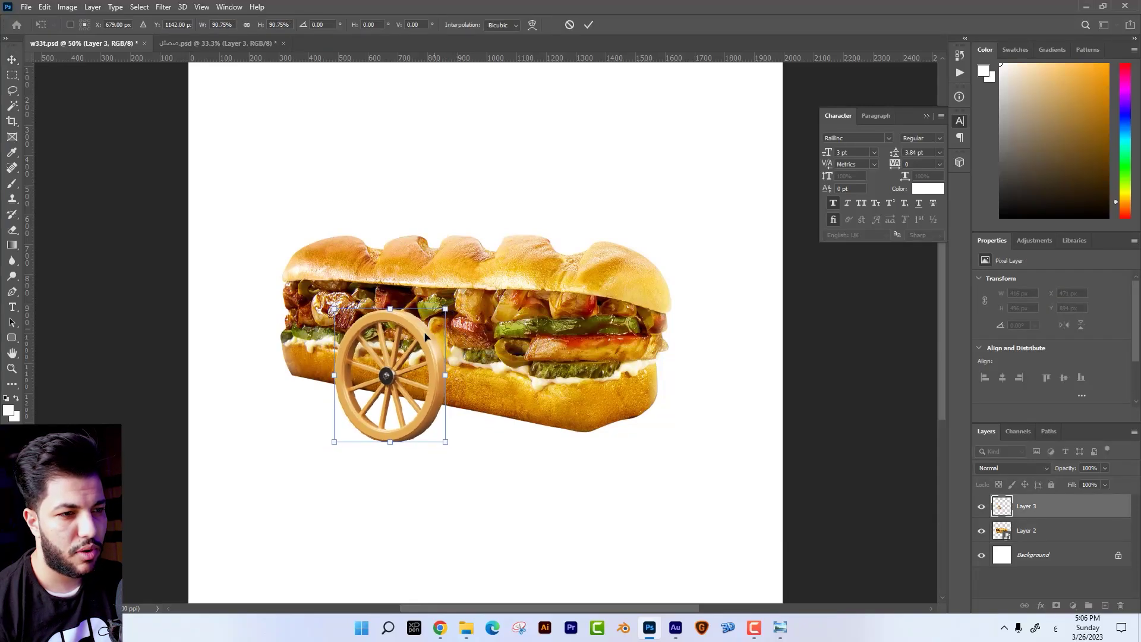
key(Return)
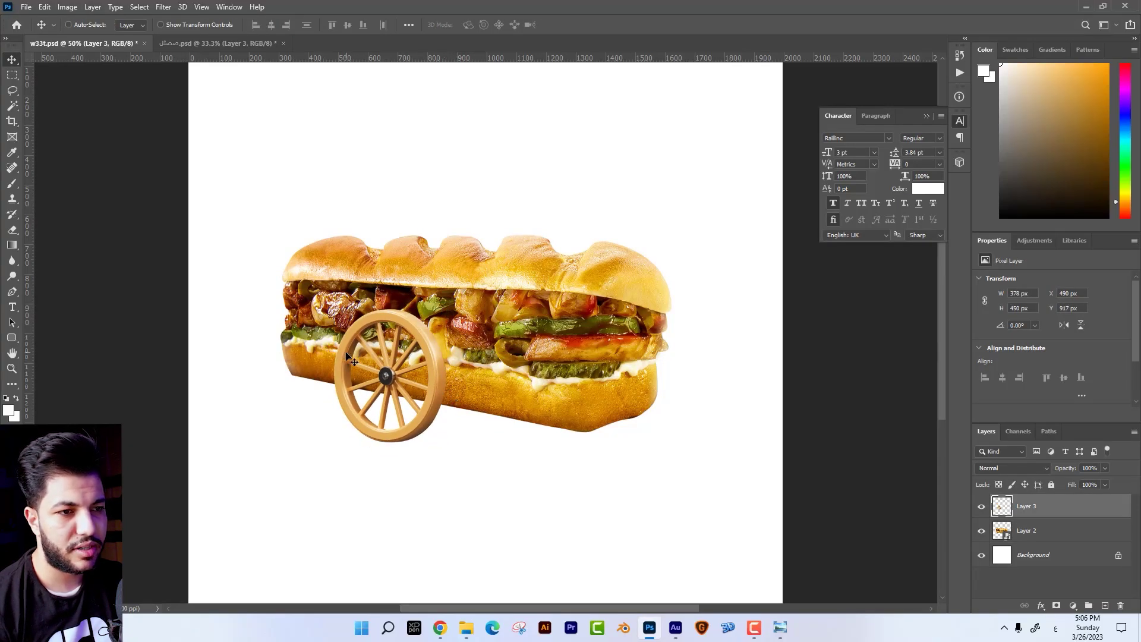
Skew the wheel's left corners, raise its bottom edge, and duplicate it down-right
key(ctrl+t)
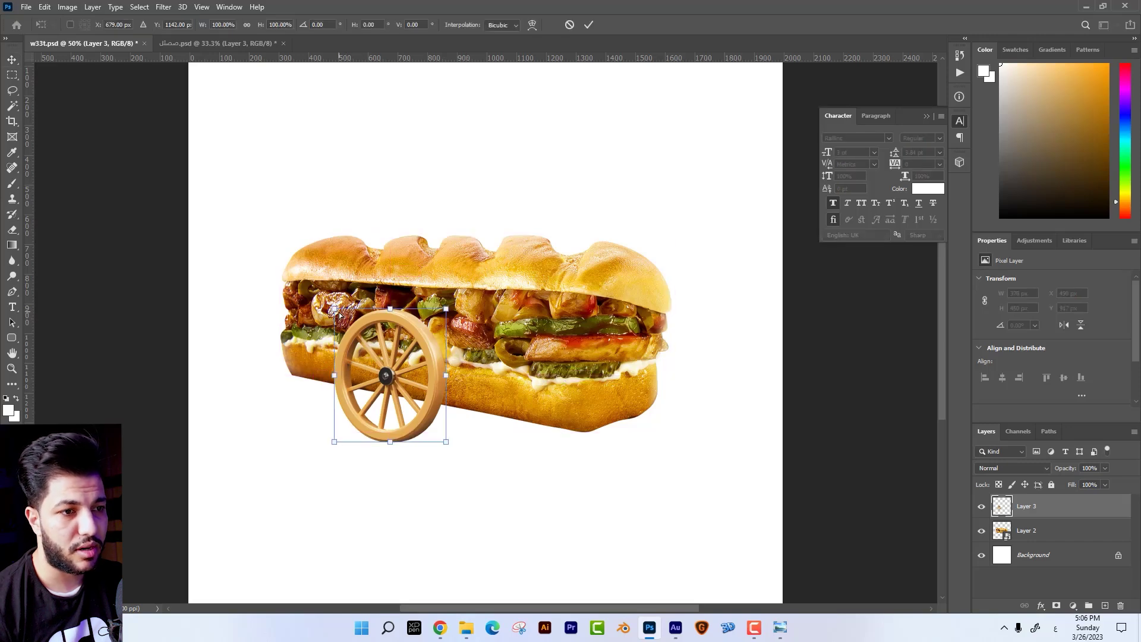
drag(335, 309, 331, 305)
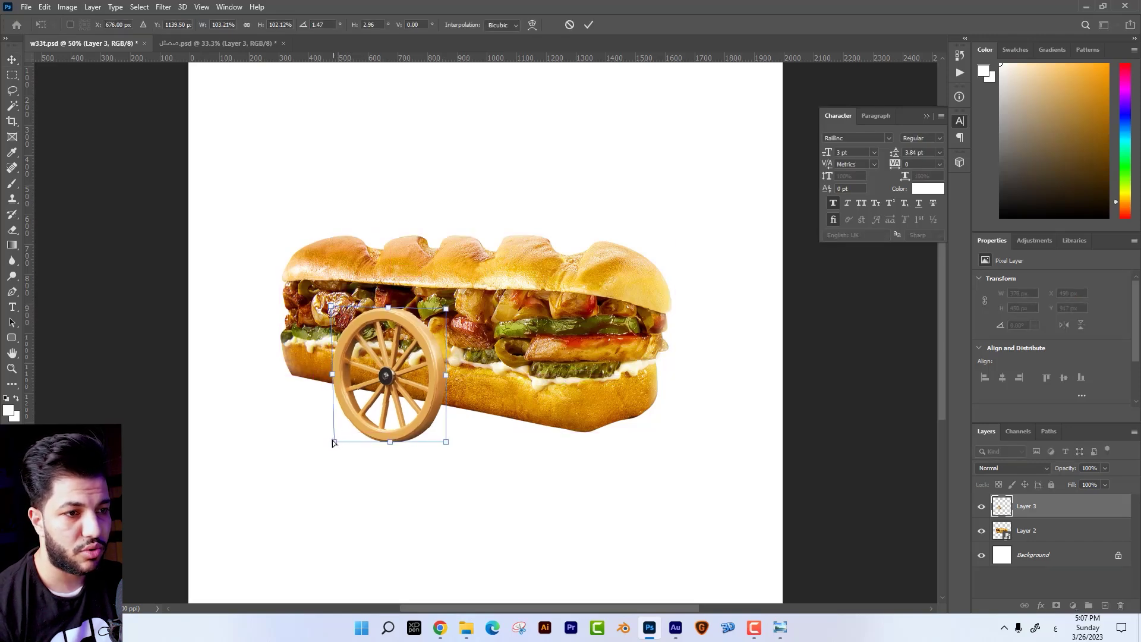
drag(333, 442, 331, 445)
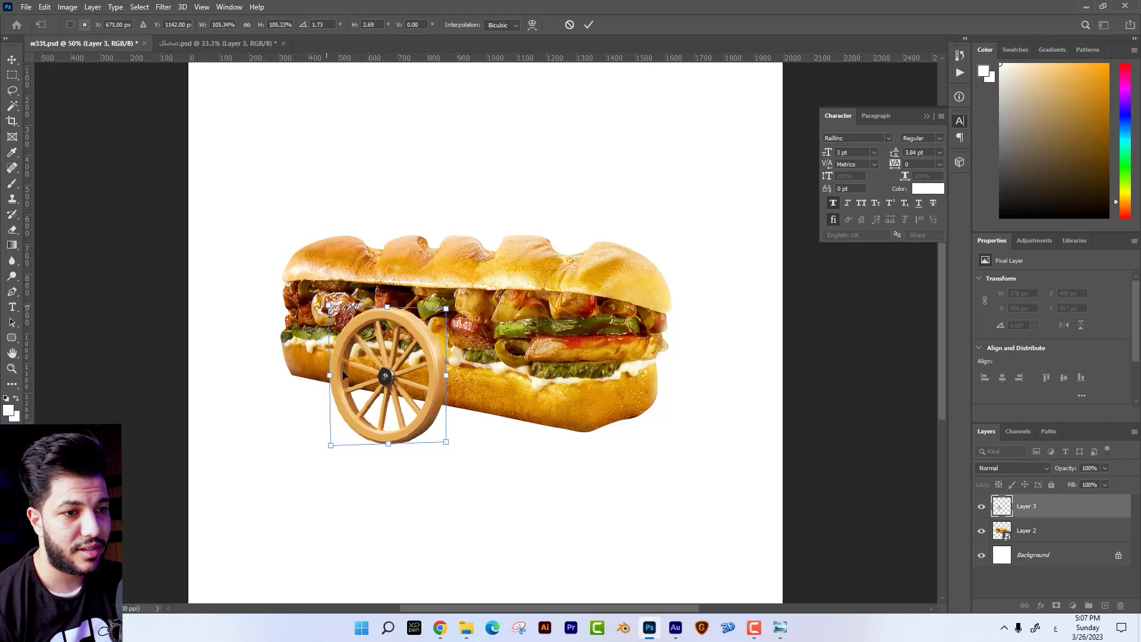
key(Return)
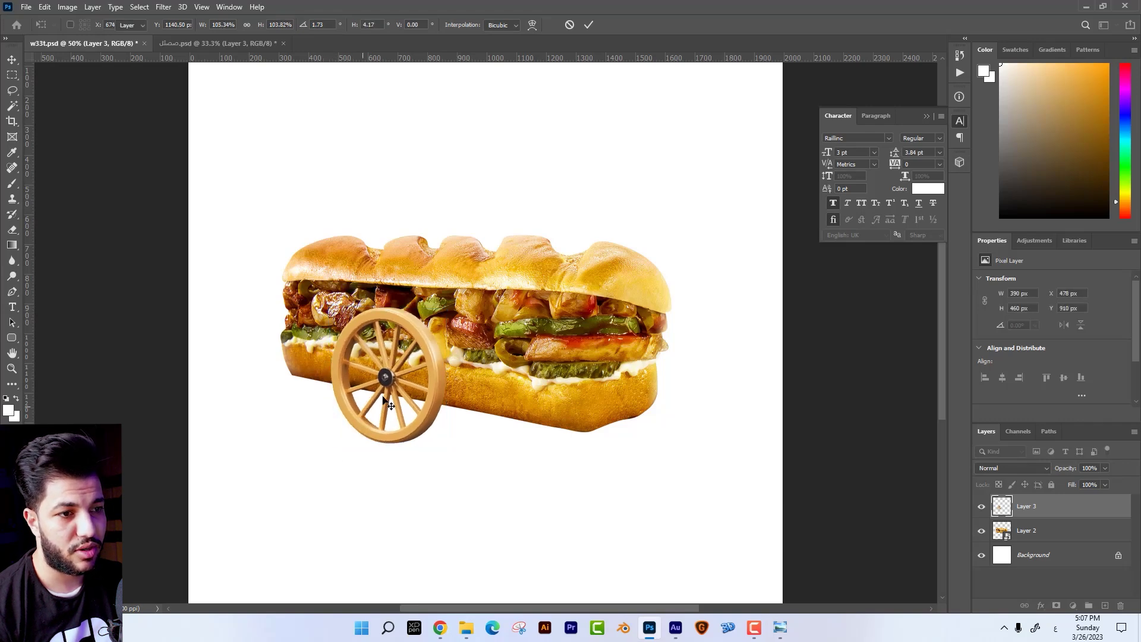
key(ctrl+t)
drag(387, 443, 387, 440)
key(Return)
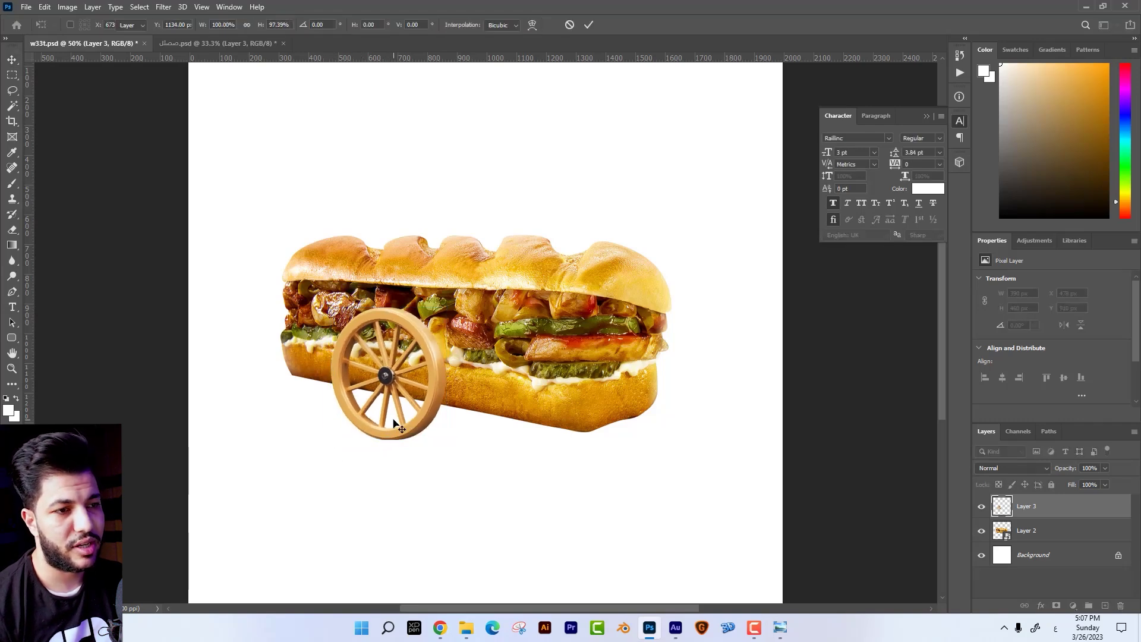
drag(452, 407, 511, 434)
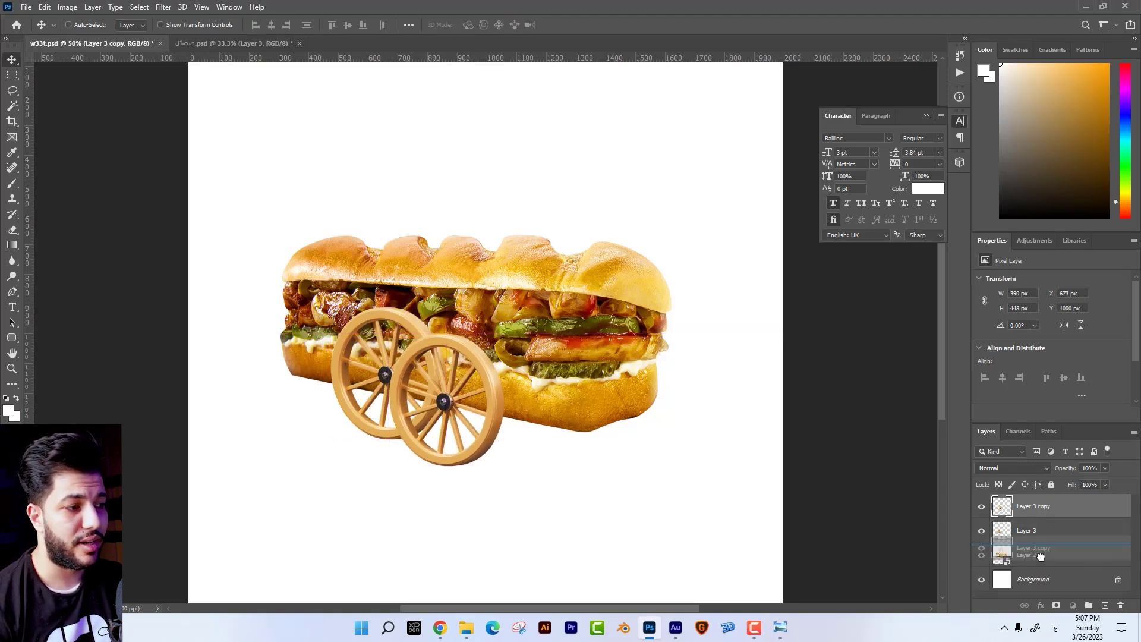
Move the wheel copy below the sandwich and shrink it to about 87% as a back wheel
drag(1034, 506, 1040, 555)
drag(551, 387, 581, 344)
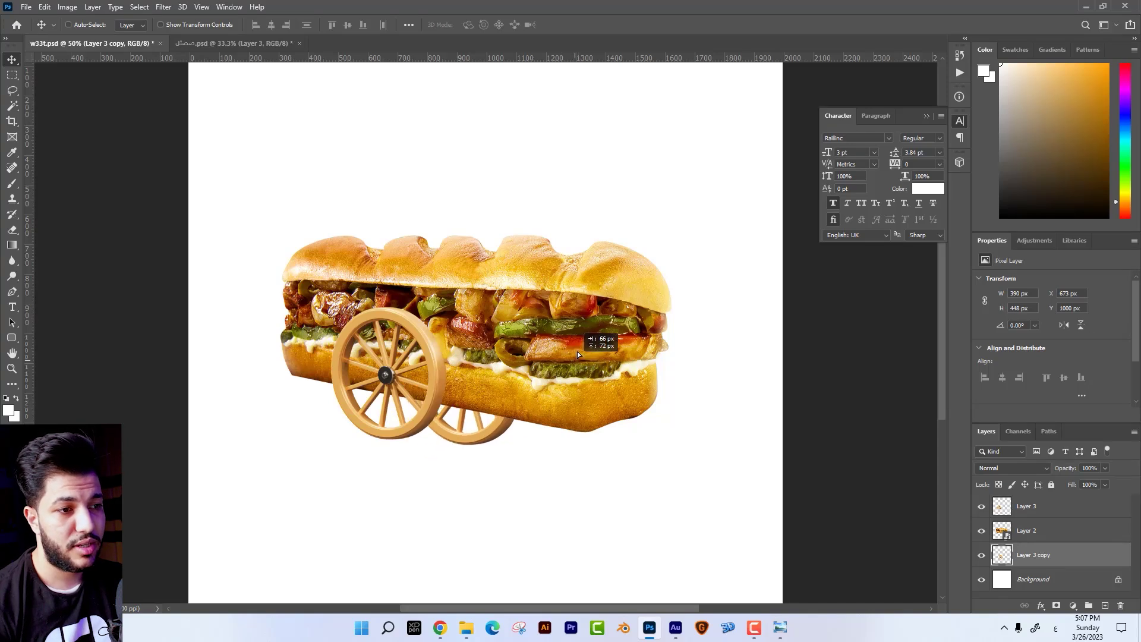
key(ctrl+t)
mouse_move(500, 354)
mouse_down()
mouse_move(510, 379)
mouse_move(511, 364)
mouse_up()
key(Return)
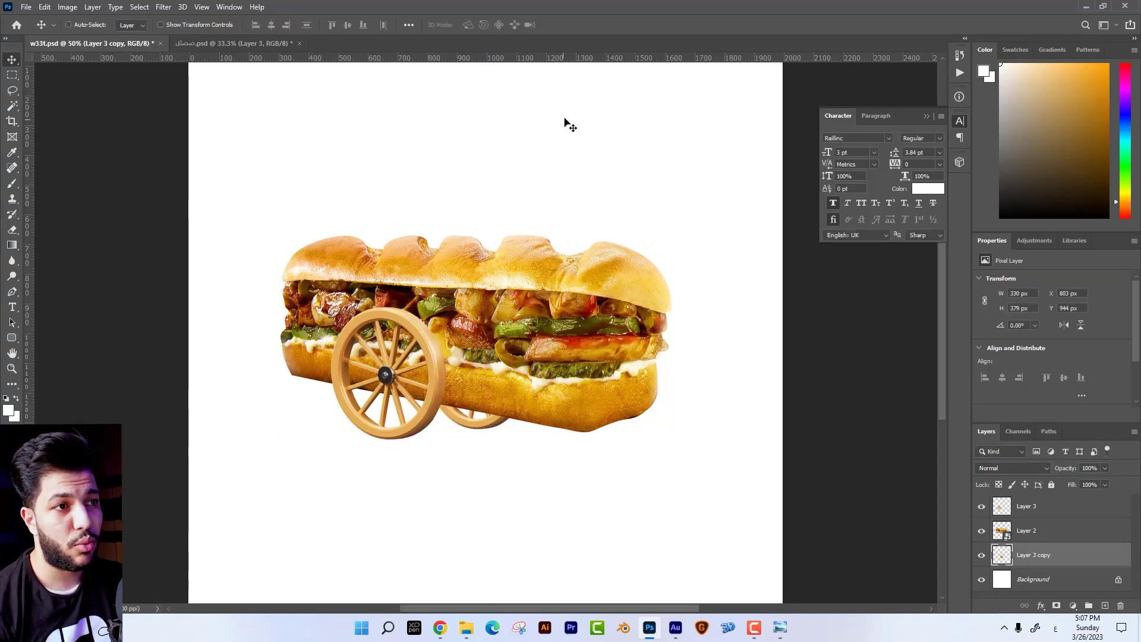
mouse_move(526, 420)
mouse_down()
mouse_move(536, 424)
mouse_move(527, 419)
mouse_up()
key(ctrl+t)
key(Return)
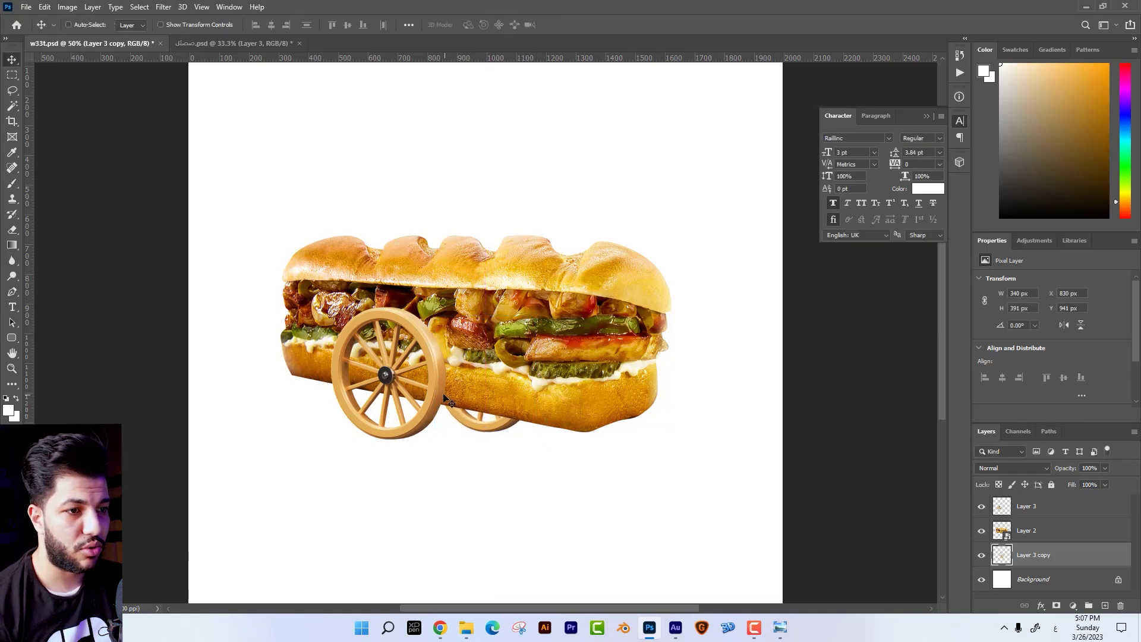
Nudge the front wheel layer down and to the right into position
right_click(446, 394)
click(462, 395)
drag(511, 367, 511, 374)
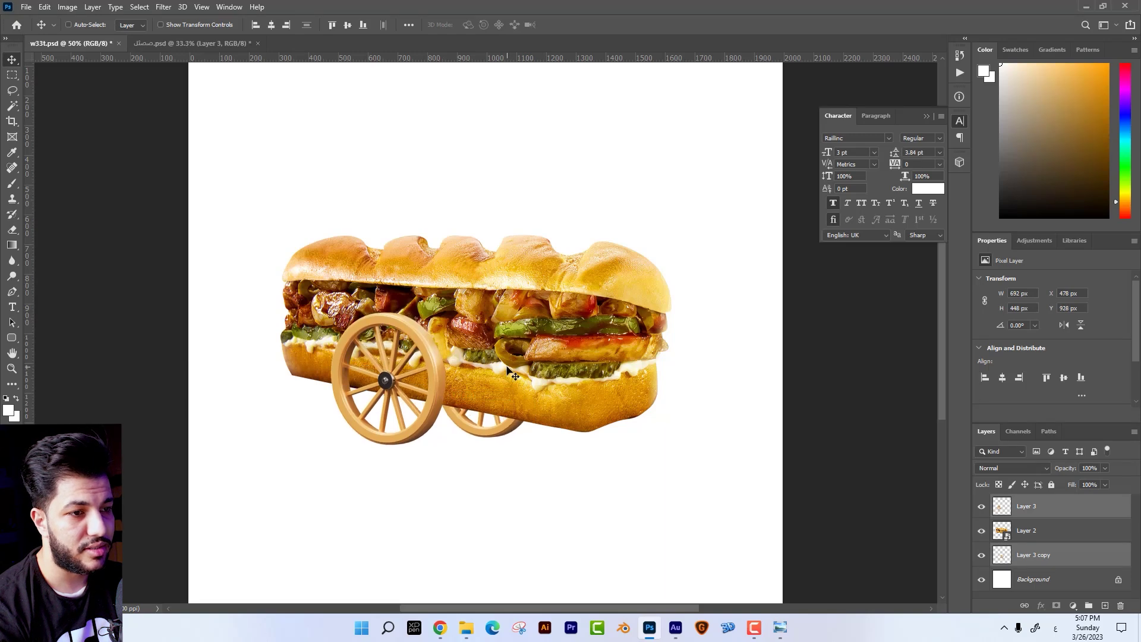
key(Right)
key(Right)
key(Right)
key(Up)
key(Up)
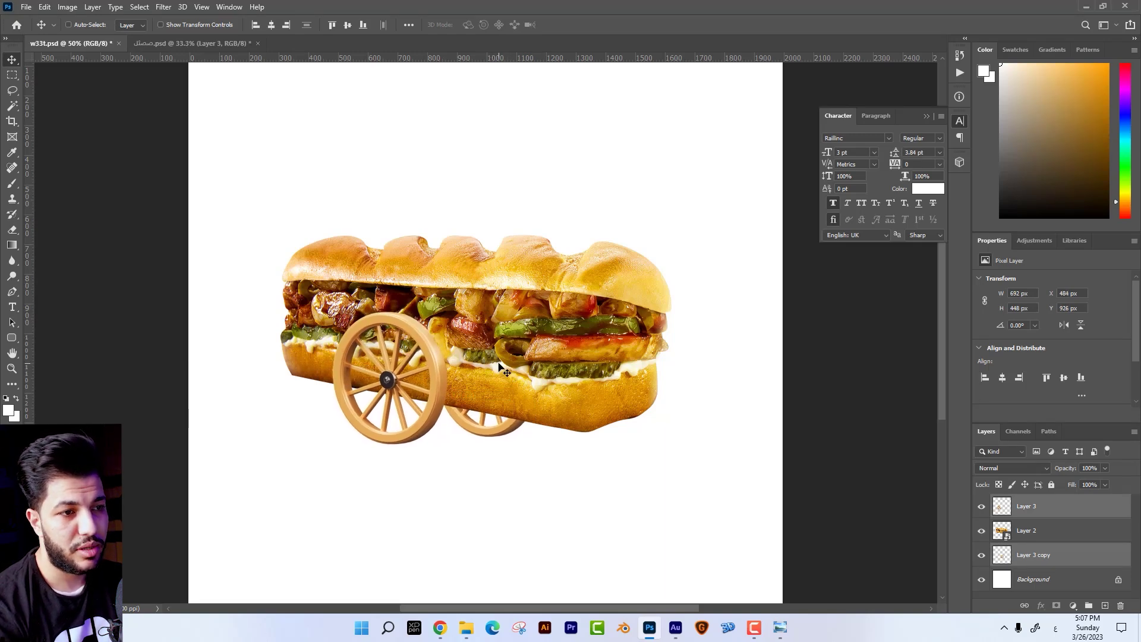
key(shift+Right)
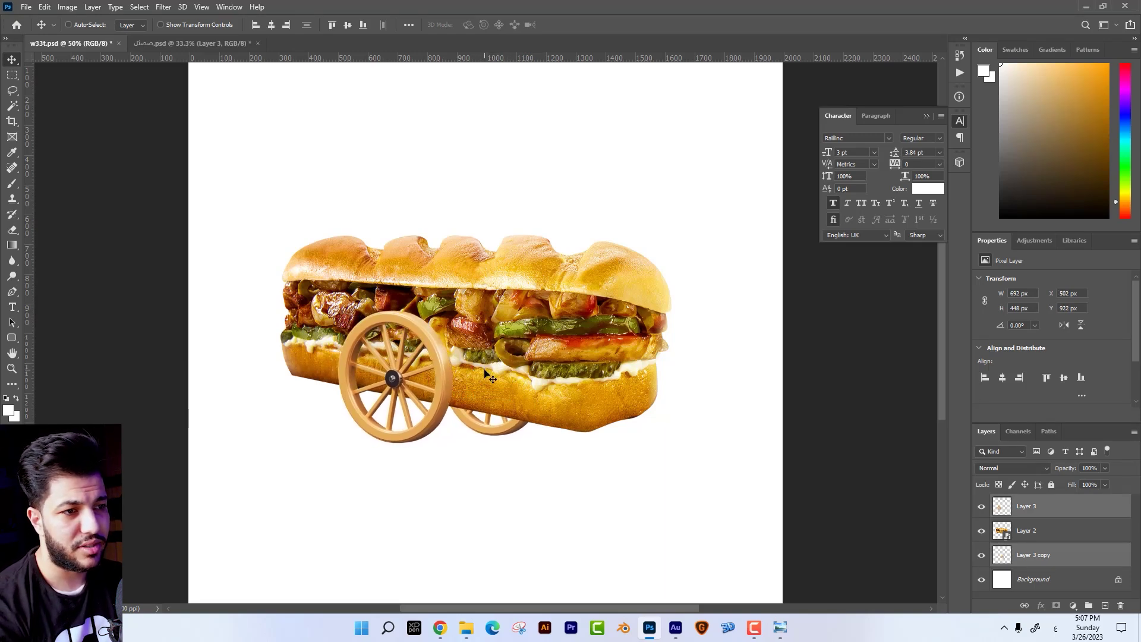
key(shift+Right)
Rotate the sandwich layer a little further
right_click(585, 375)
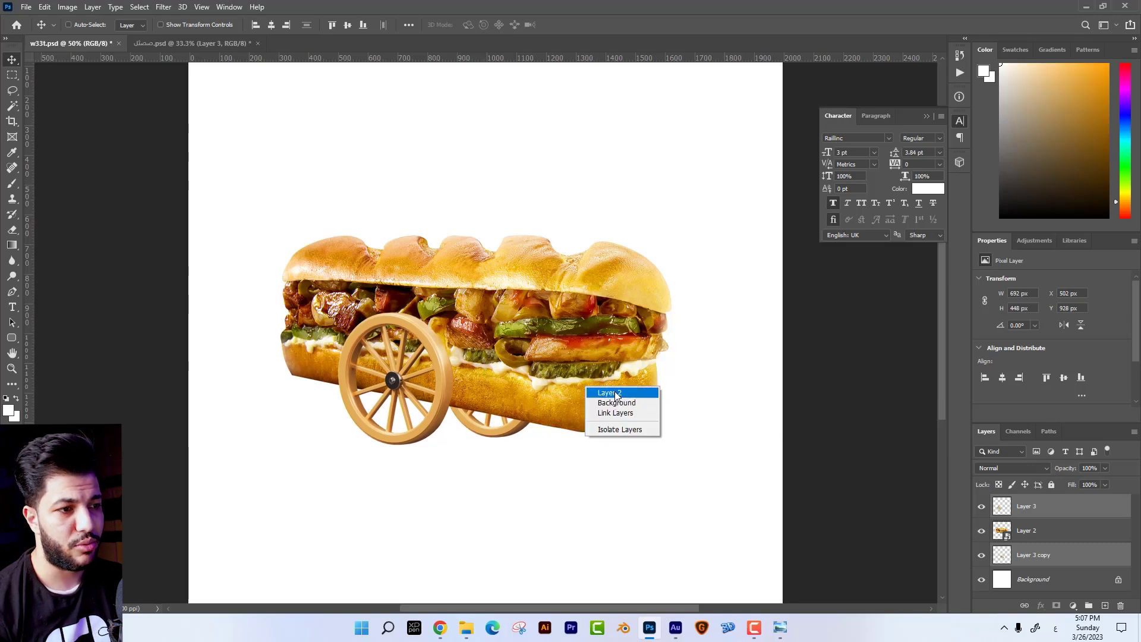
click(612, 390)
key(ctrl+t)
drag(724, 310, 719, 296)
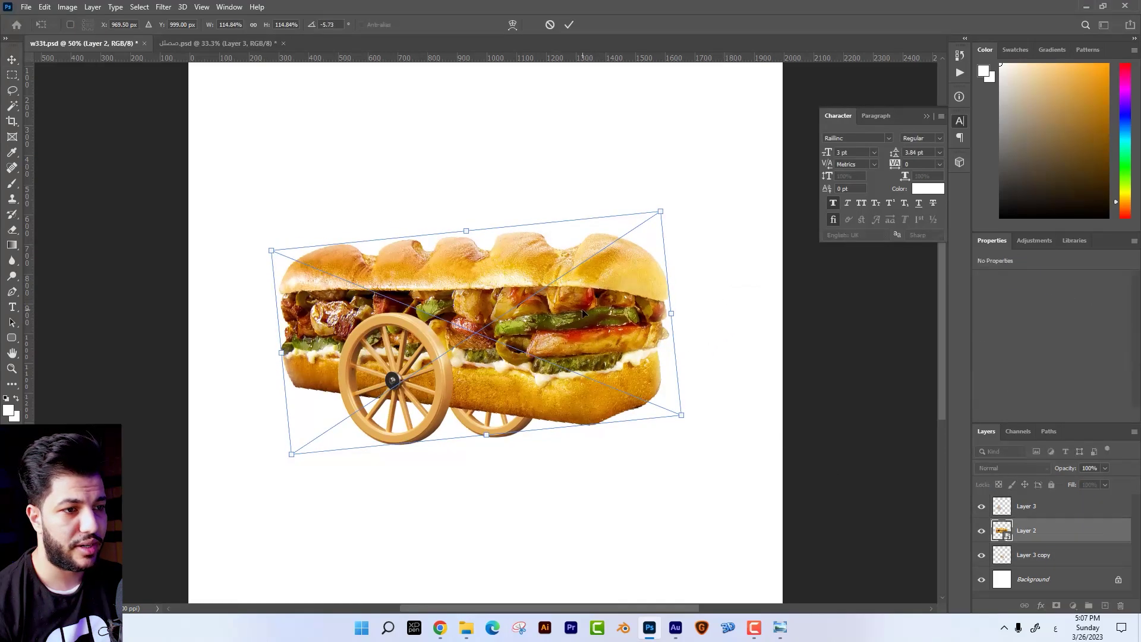
key(Return)
key(ctrl+t)
key(Return)
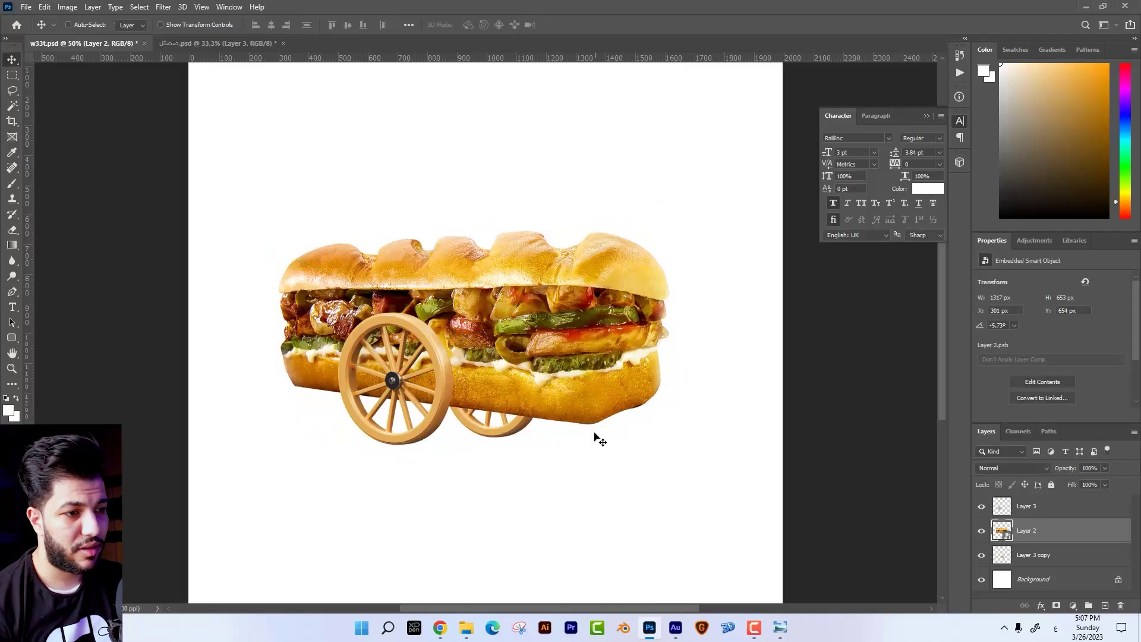
Warp the sandwich to lift its lower bun and bulge its right end outward
key(ctrl+t)
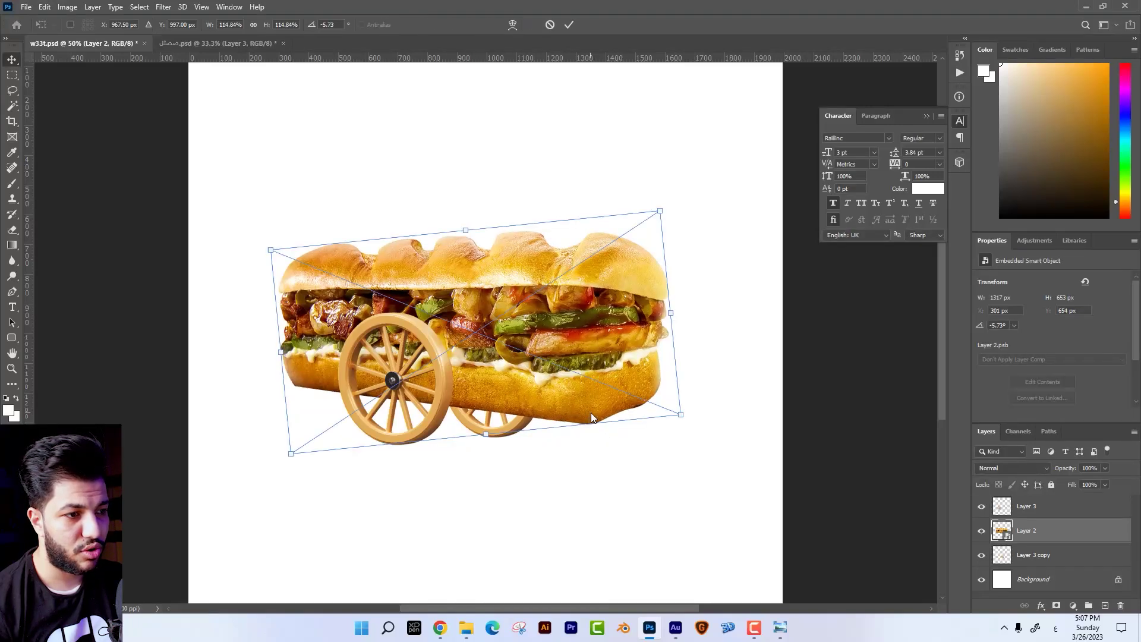
right_click(591, 413)
click(612, 338)
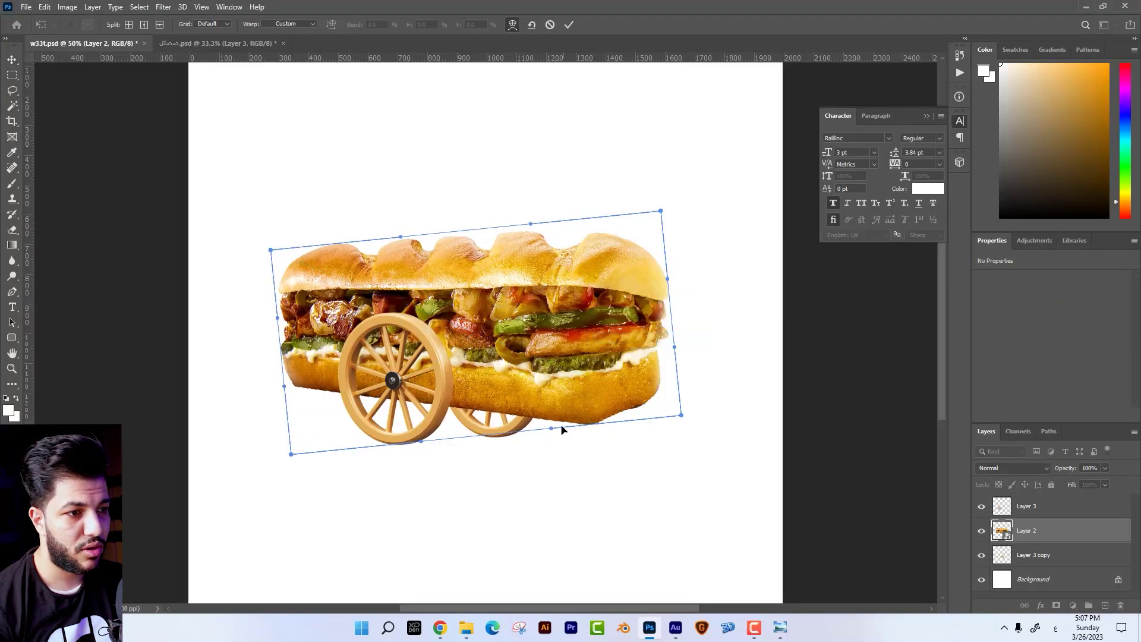
drag(558, 419, 606, 418)
drag(679, 412, 687, 421)
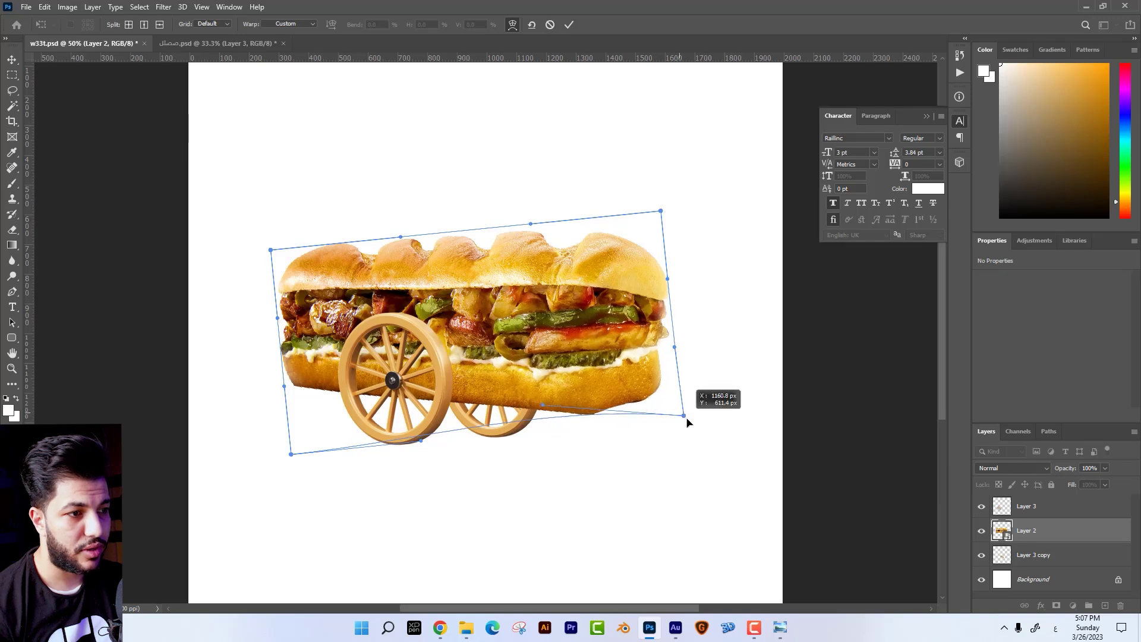
drag(674, 337, 682, 340)
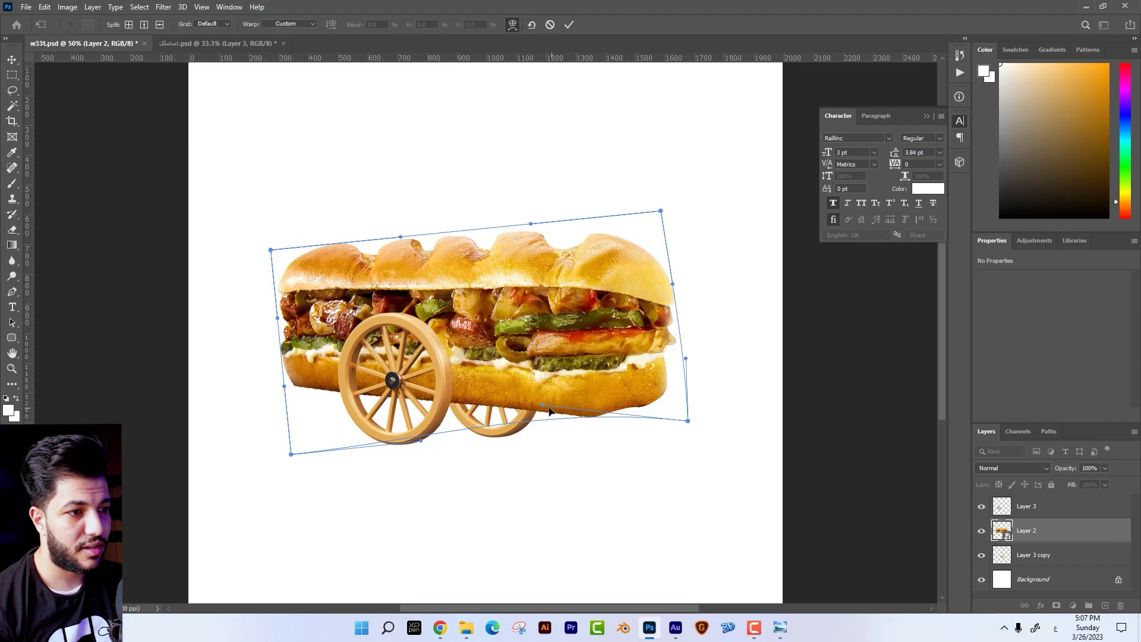
key(Return)
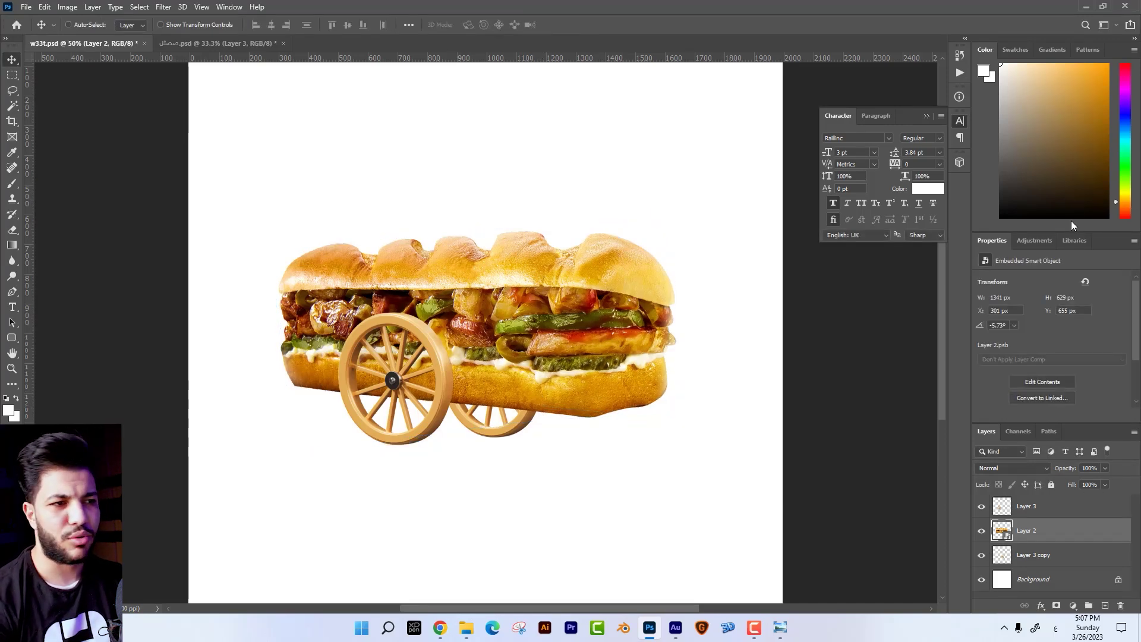
key(alt+Tab)
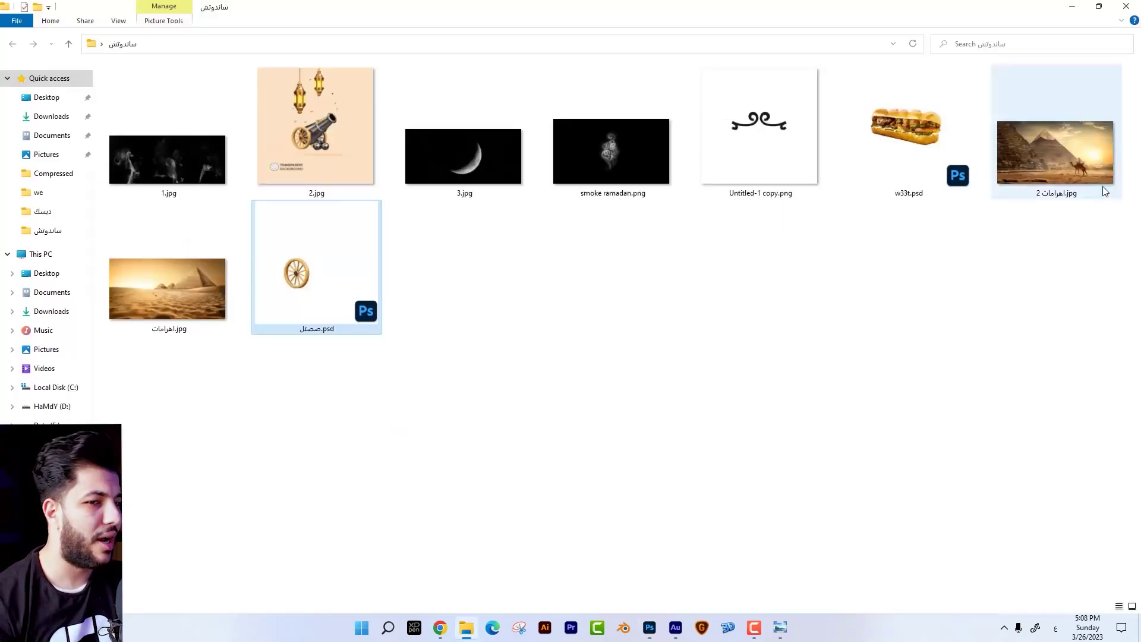
Preview the اهرامات.jpg desert pyramids photo, browse to the next image and back, then close it
double_click(205, 337)
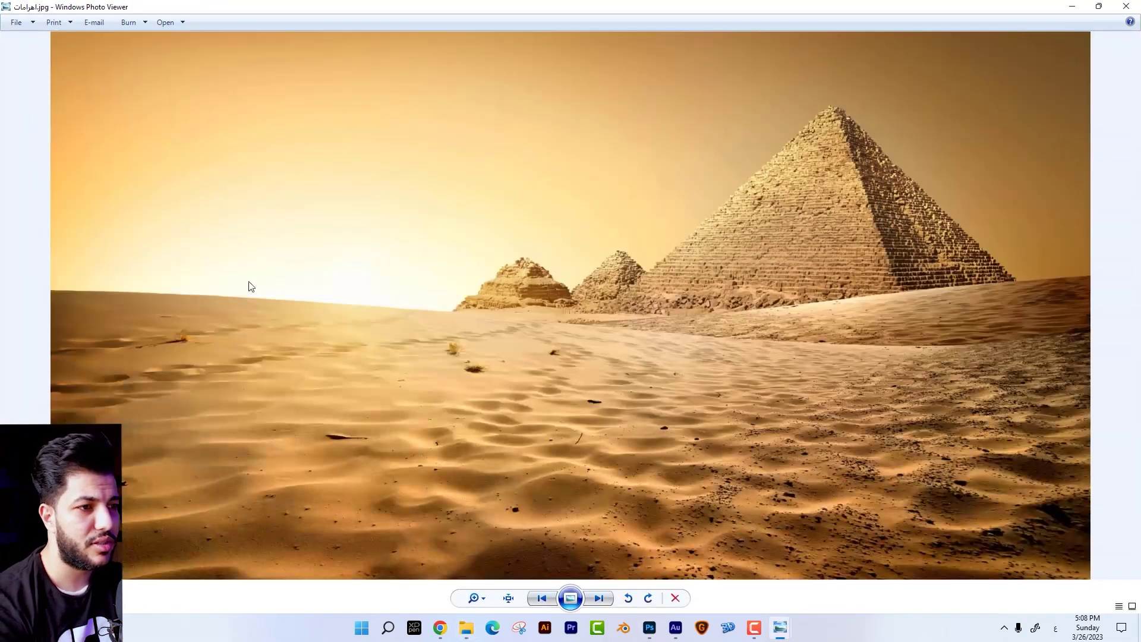
key(Right)
key(Left)
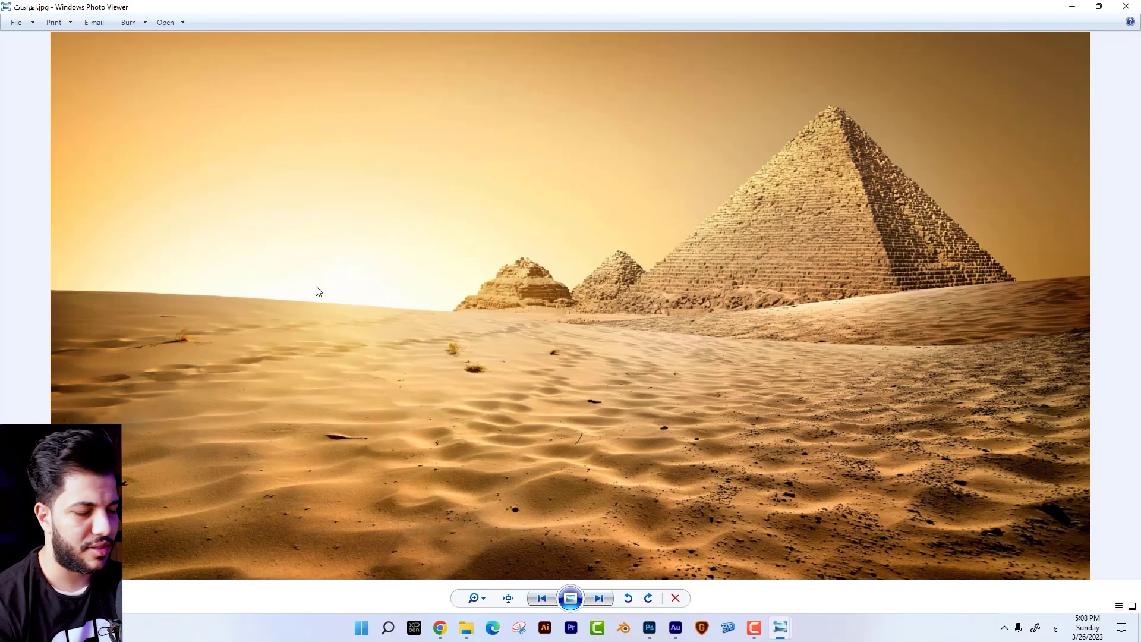
click(1126, 6)
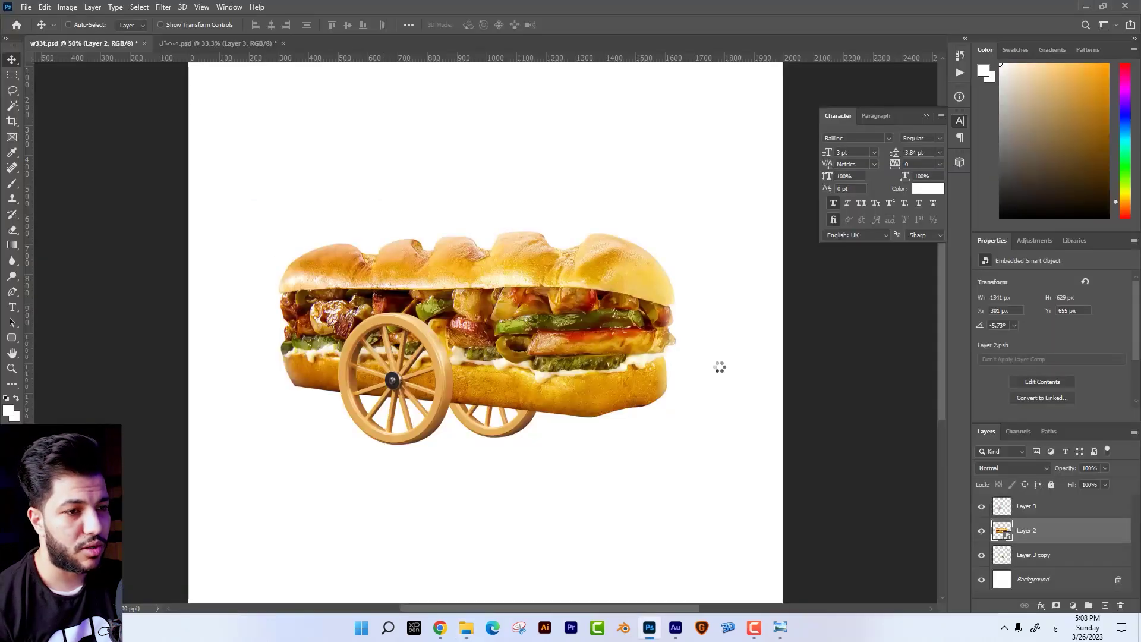
Place the pyramid photo beneath the sandwich layers and enlarge it behind the cart
key(ctrl+t)
key(Return)
key(ctrl+minus)
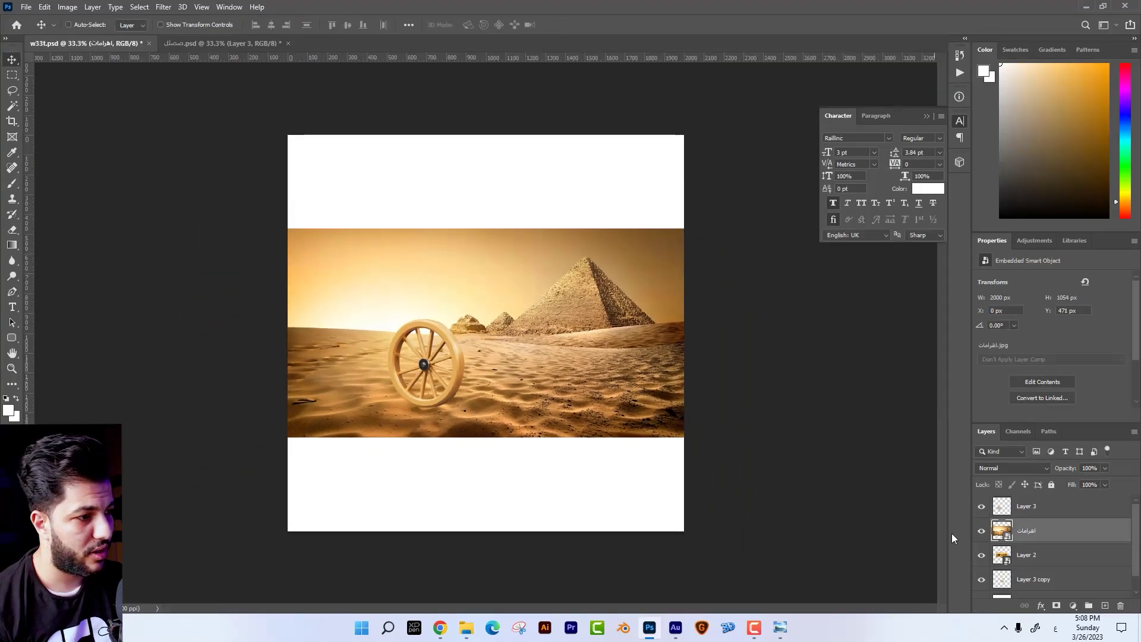
scroll(1022, 528, down, 1)
drag(1017, 566, 1017, 573)
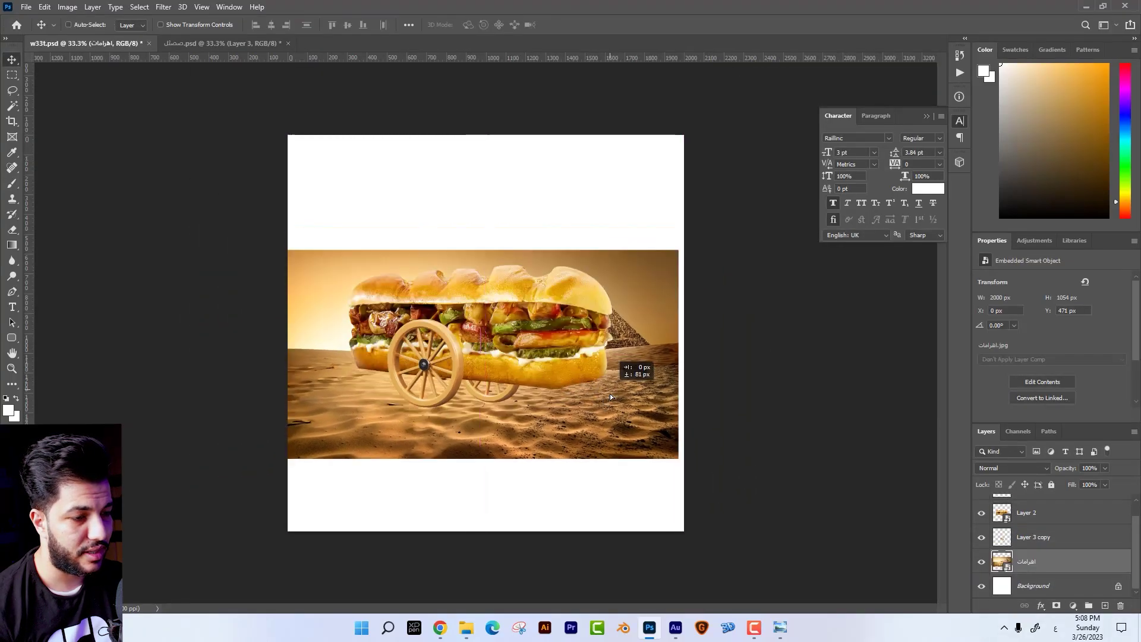
drag(609, 393, 619, 443)
key(ctrl+t)
mouse_move(679, 321)
mouse_down()
mouse_move(722, 281)
mouse_move(817, 233)
mouse_up()
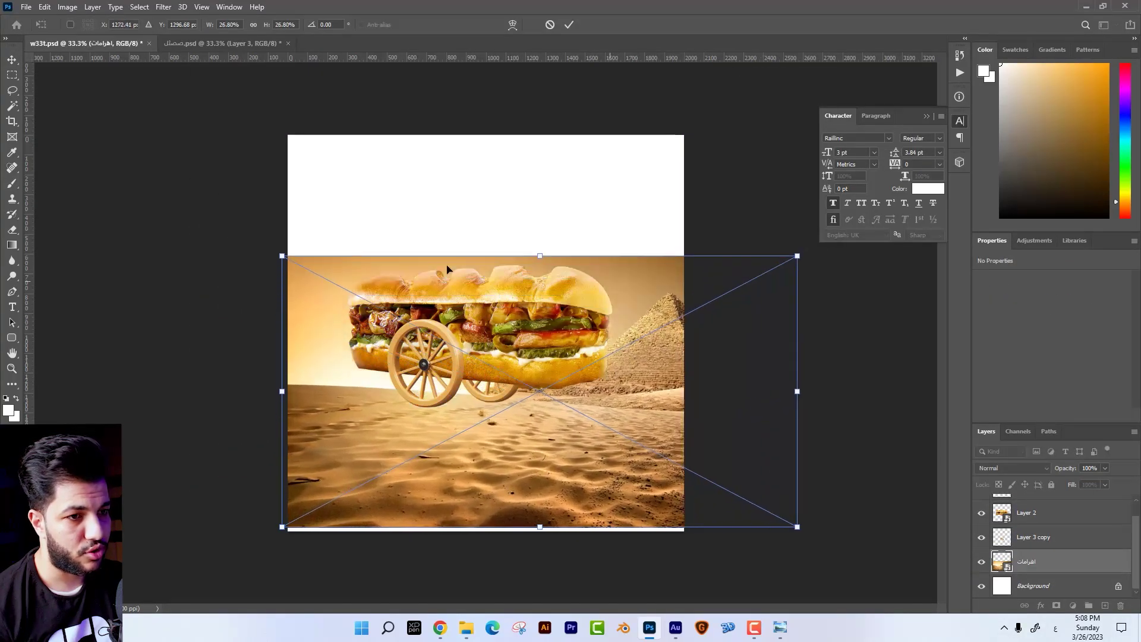
drag(288, 263, 231, 239)
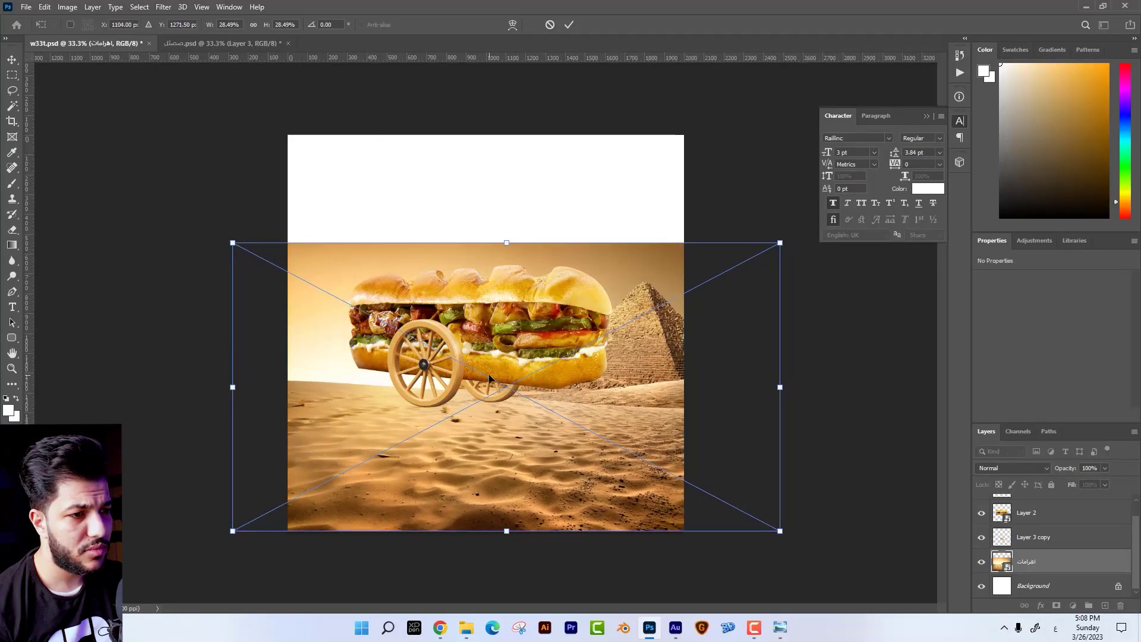
key(Return)
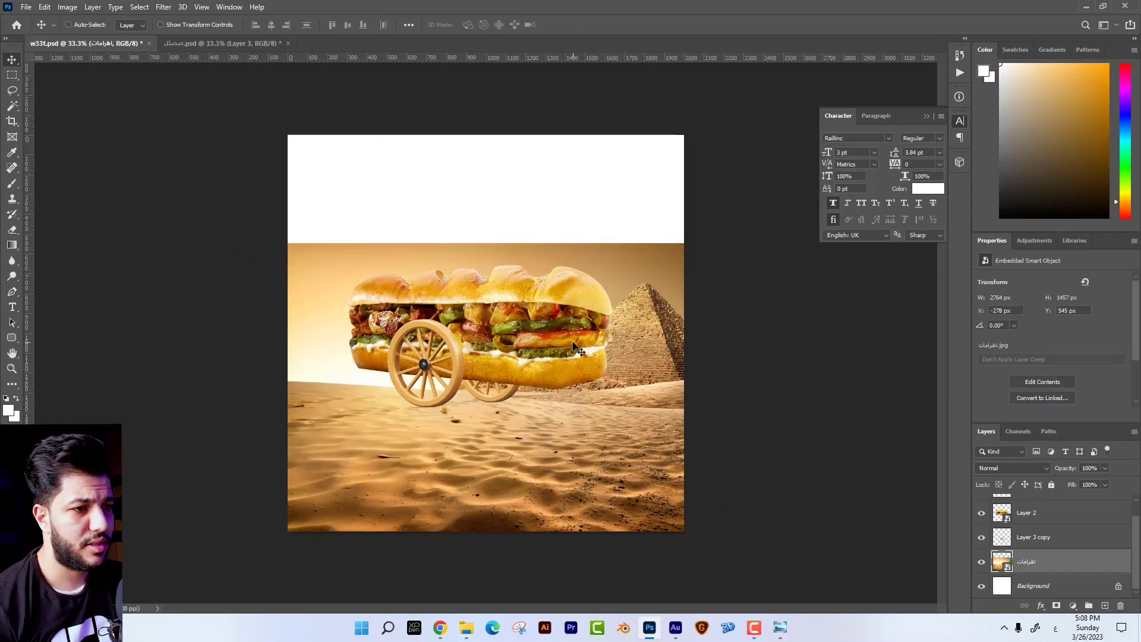
Add a second pyramid photo, flip it horizontally, and enlarge it up to the canvas top
key(alt+Tab)
key(alt+Tab)
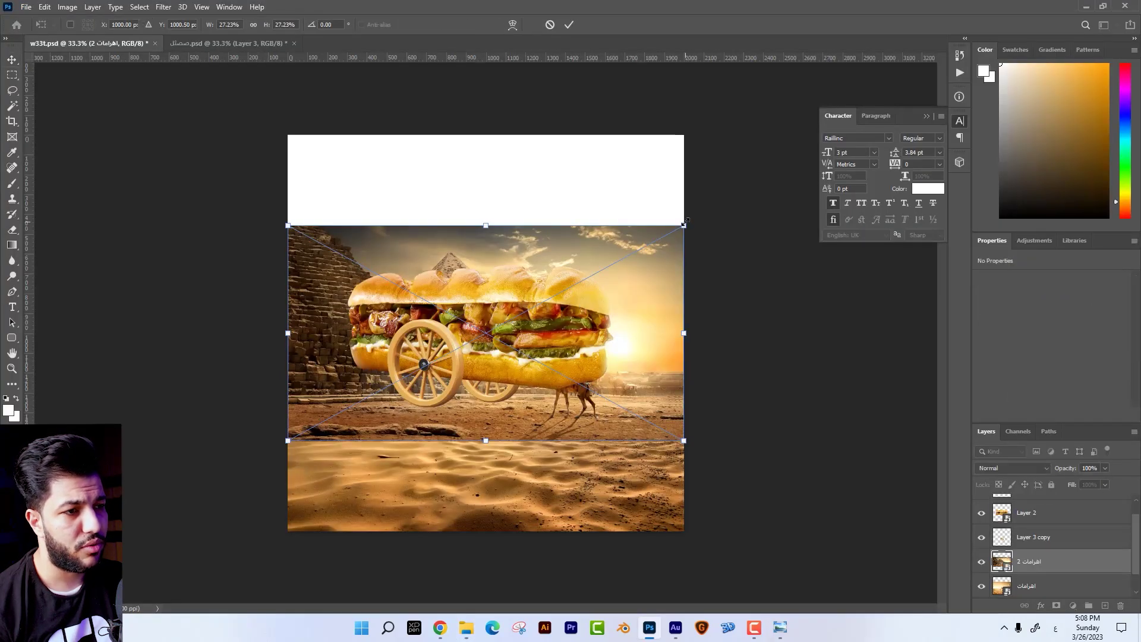
drag(684, 225, 743, 191)
right_click(583, 246)
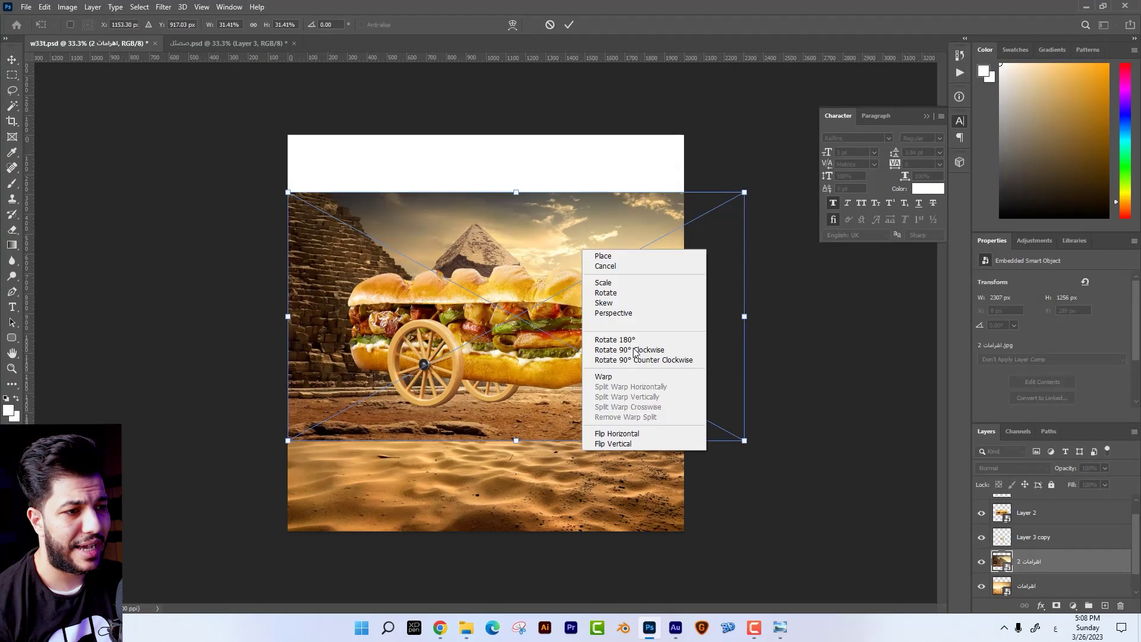
click(600, 432)
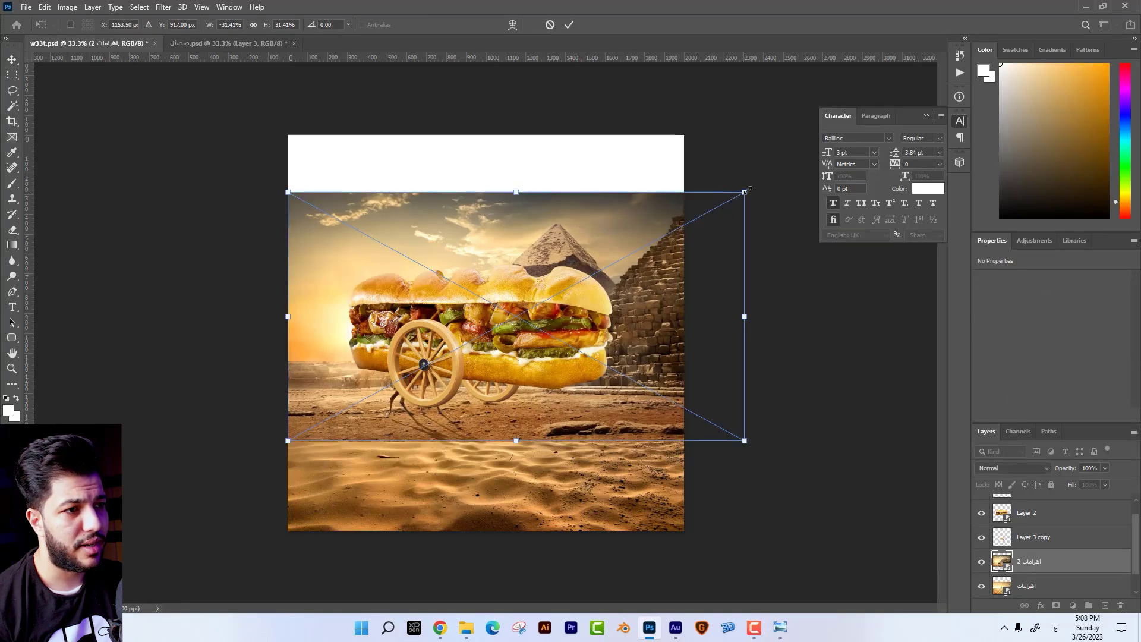
drag(743, 191, 845, 129)
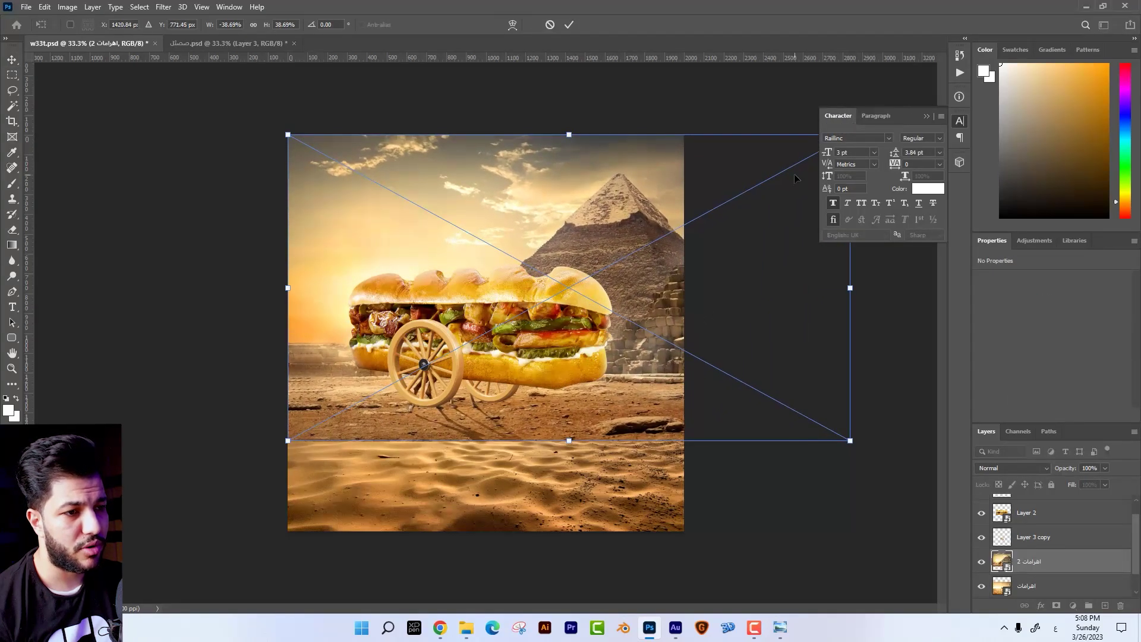
key(Return)
drag(775, 198, 734, 200)
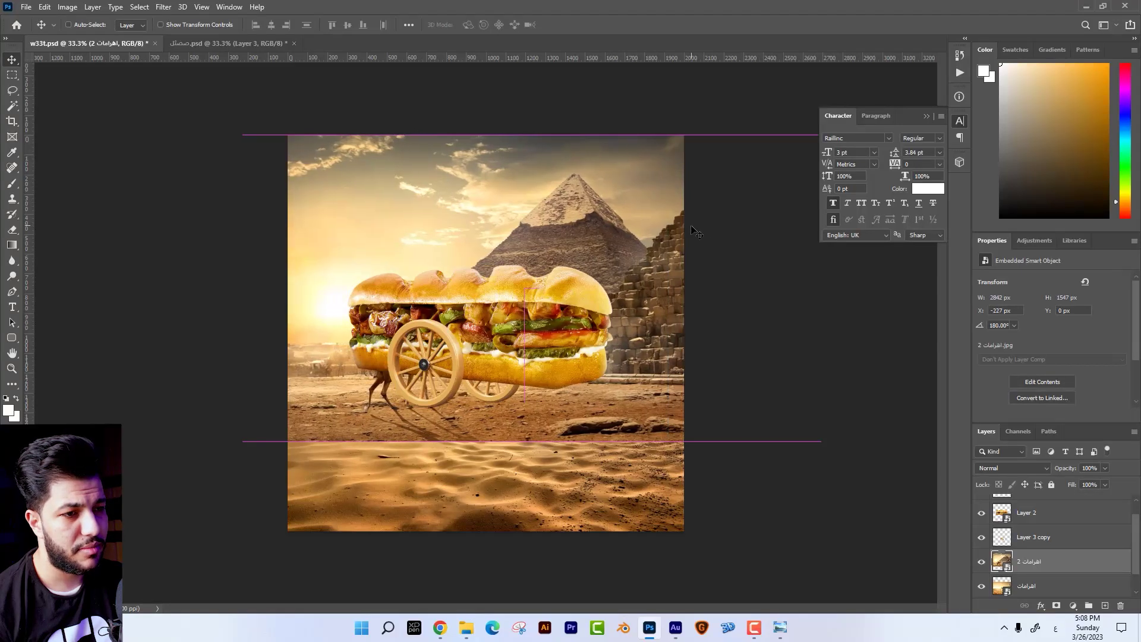
Move the sandwich cart layers down-left and scale them slightly larger
click(1072, 538)
scroll(1058, 535, up, 1)
shift+click(1042, 505)
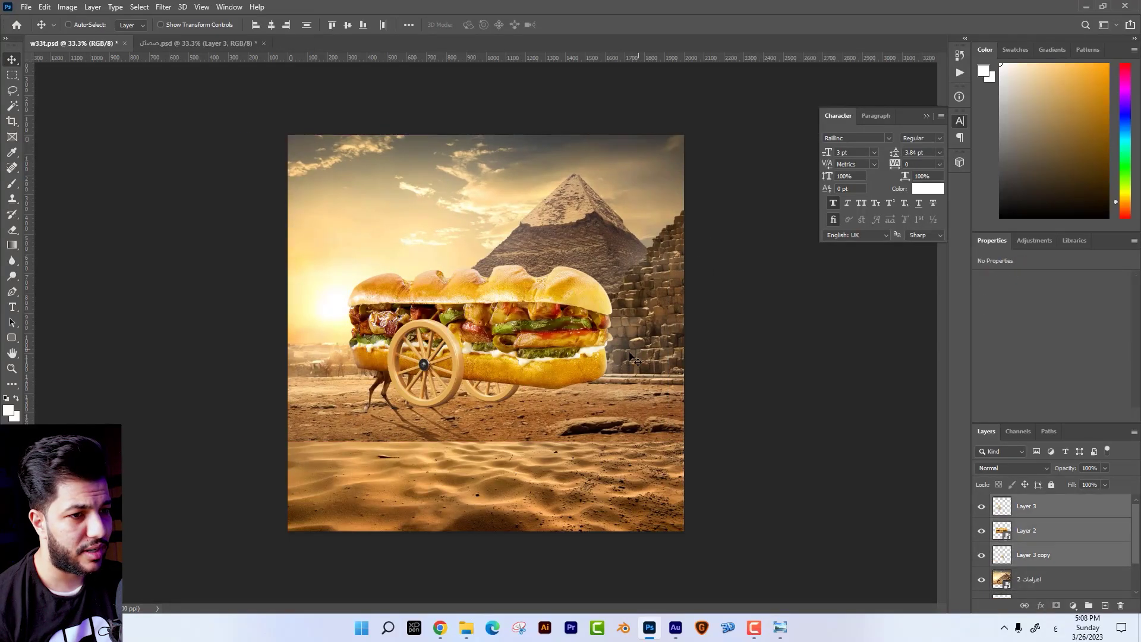
drag(633, 353, 608, 397)
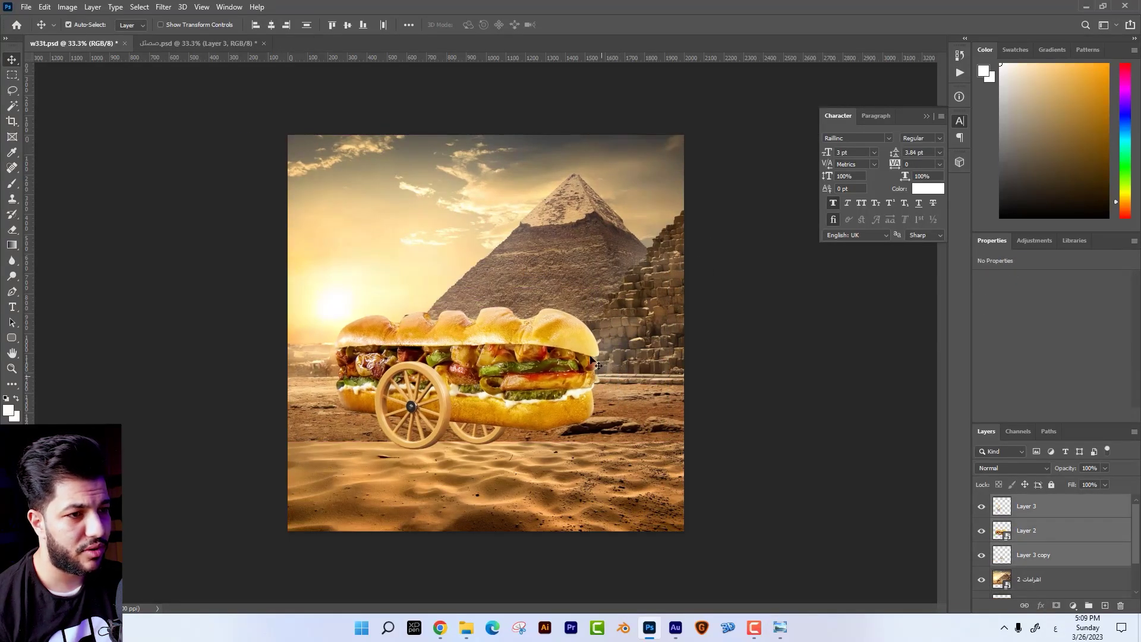
key(ctrl+t)
drag(598, 315, 606, 300)
key(Return)
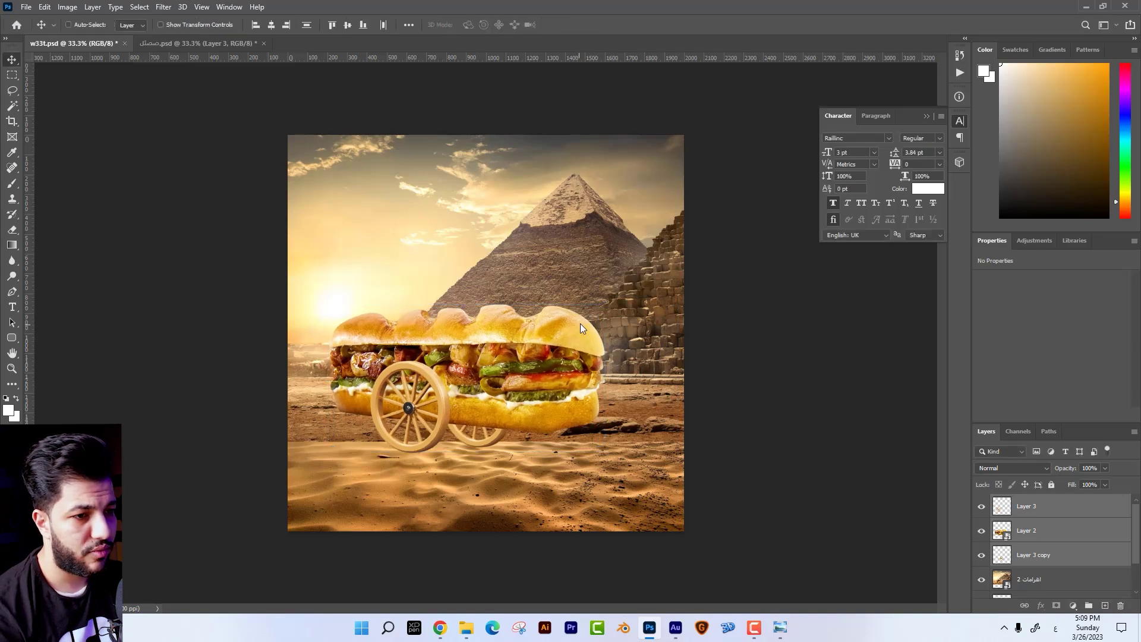
Shift the flipped pyramid photo layer upward
right_click(650, 298)
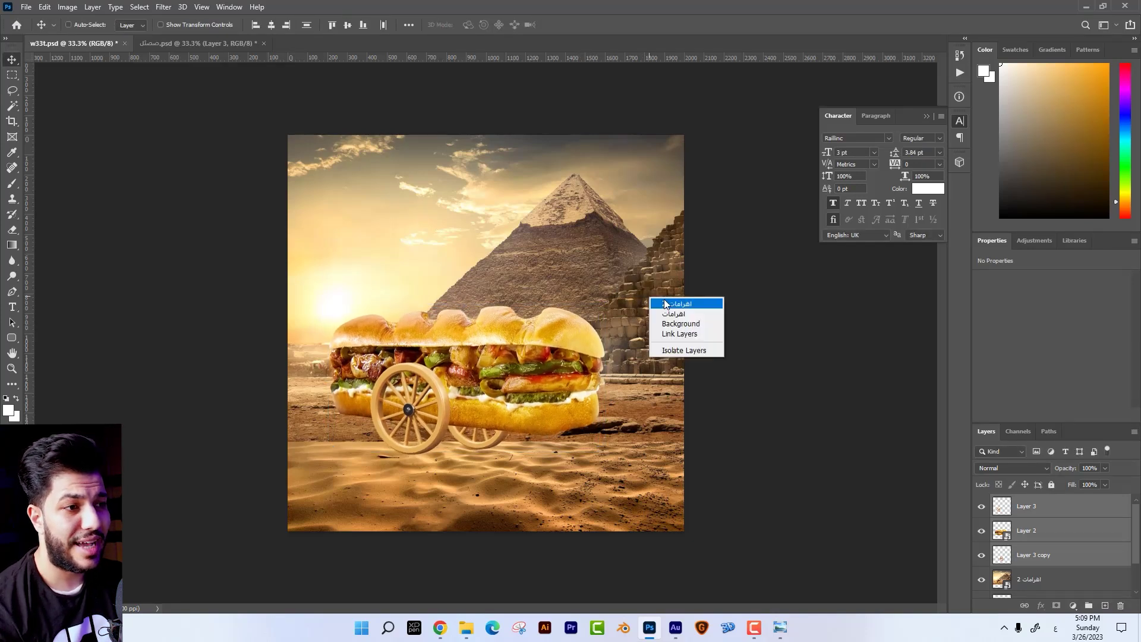
click(665, 304)
drag(660, 300, 666, 261)
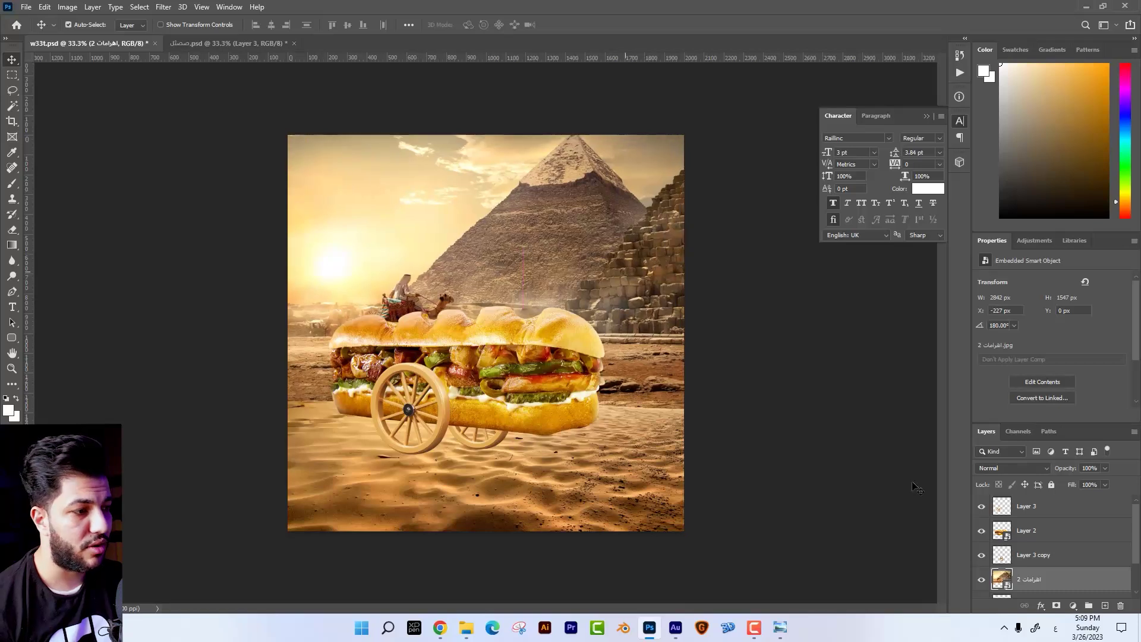
Mask the upper pyramid photo and brush the sand near the front wheel at 22% flow
click(1056, 605)
click(12, 183)
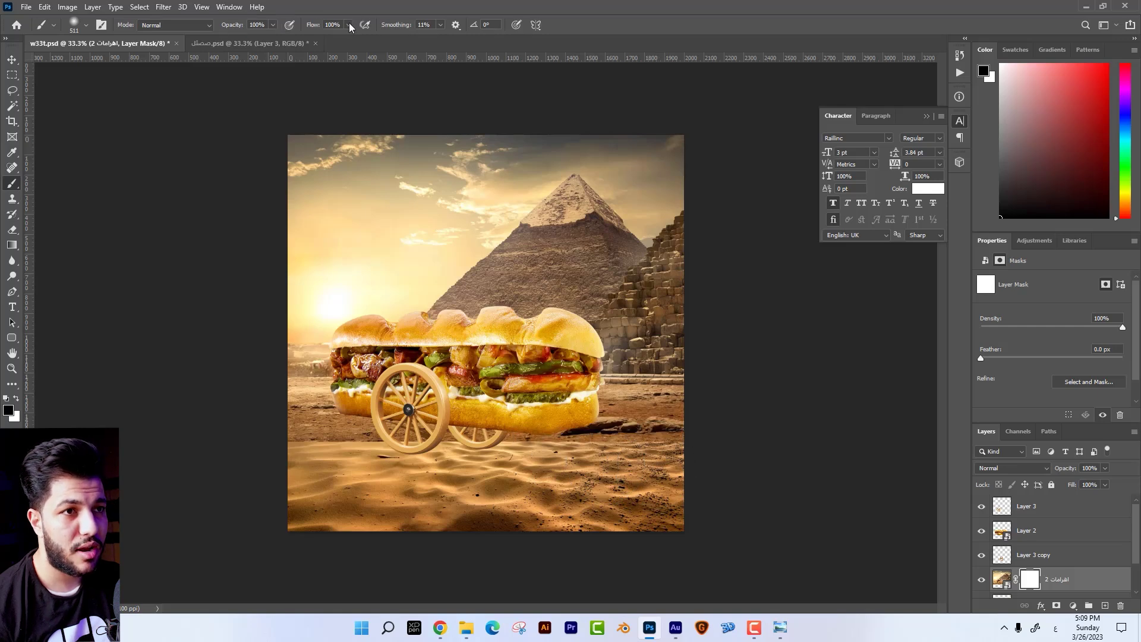
drag(349, 25, 310, 41)
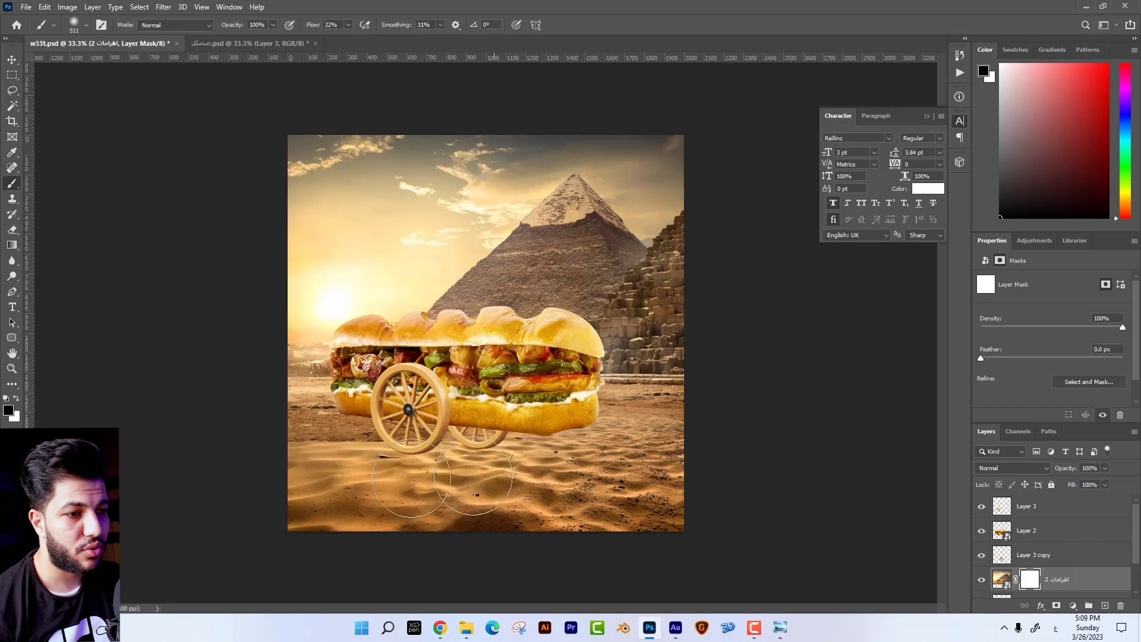
drag(234, 458, 315, 439)
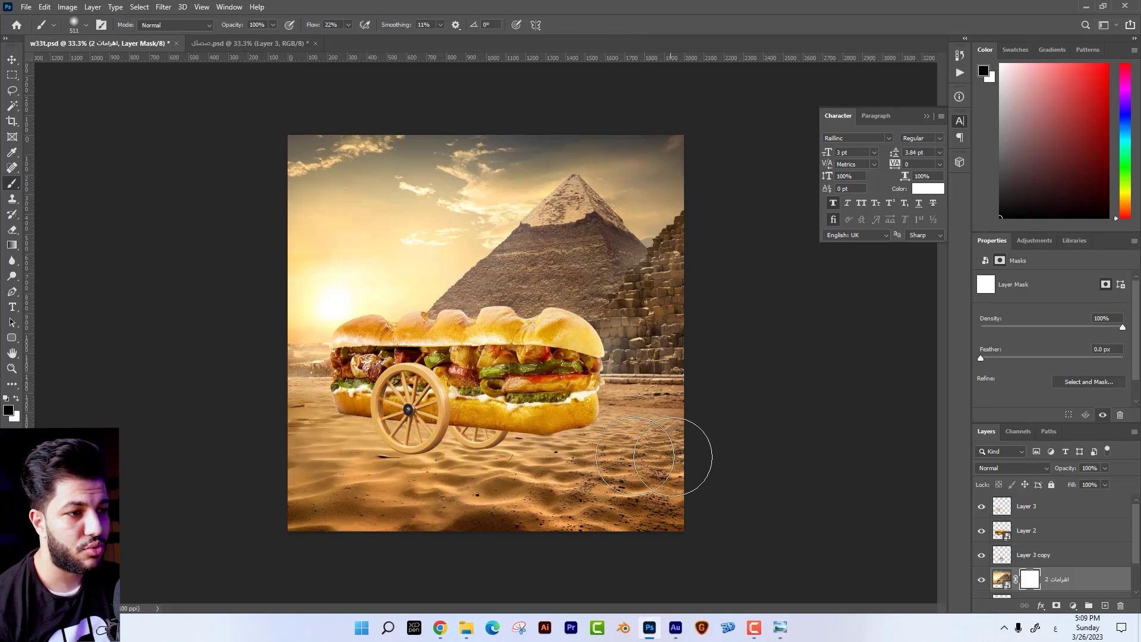
Shift the pyramid photo down slightly and set the Eraser to a 193 px soft round brush
click(12, 59)
drag(652, 277, 652, 288)
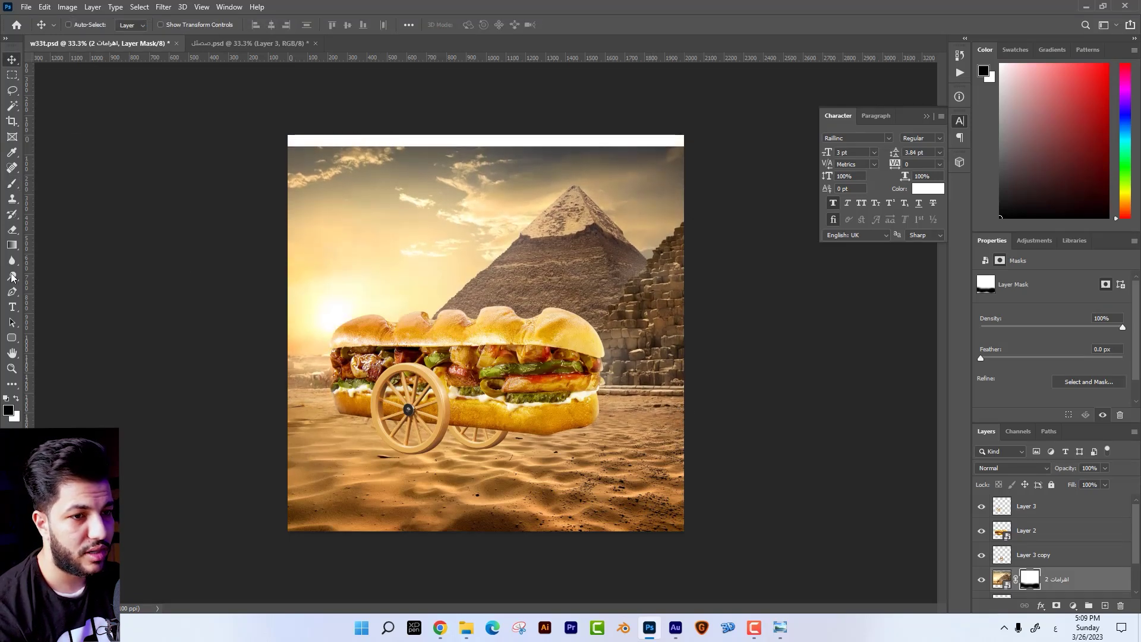
click(12, 228)
right_click(618, 410)
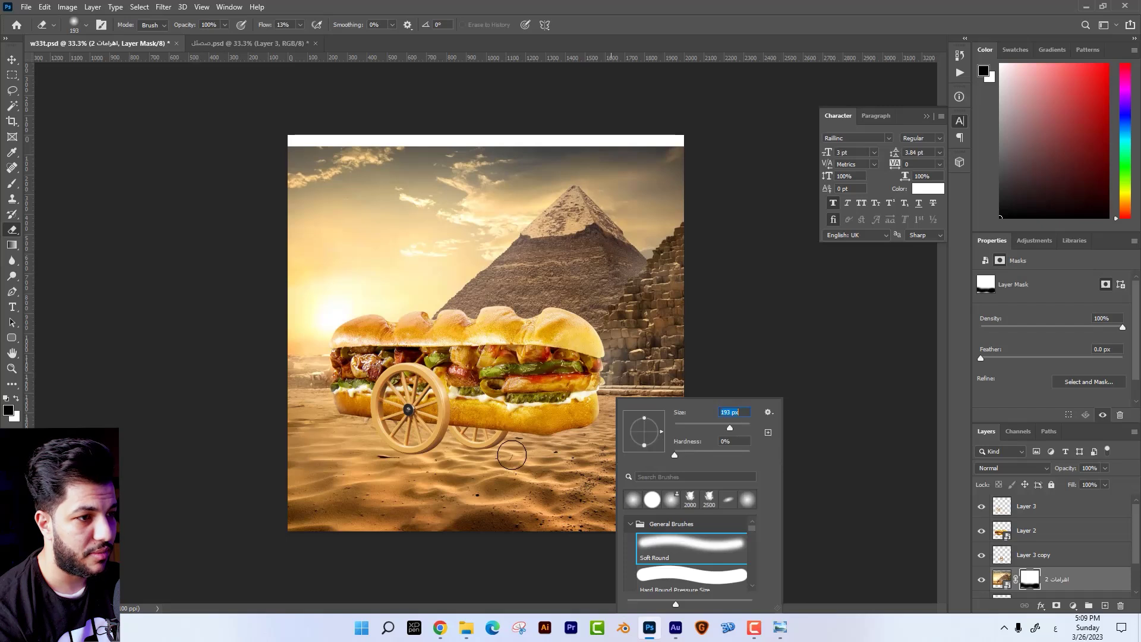
key(Return)
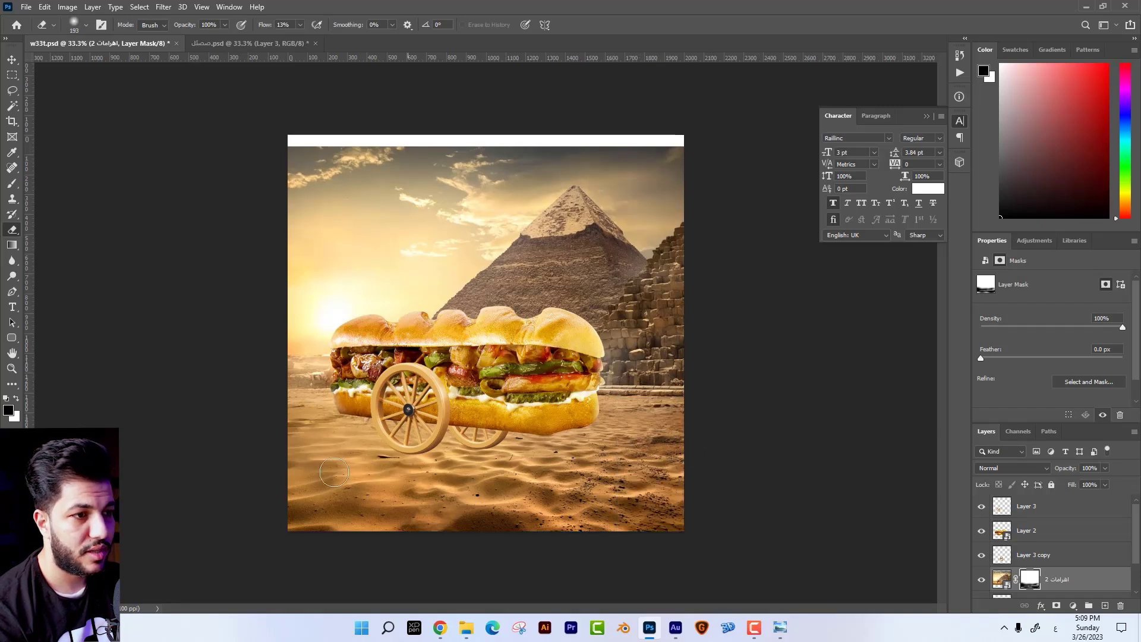
click(13, 75)
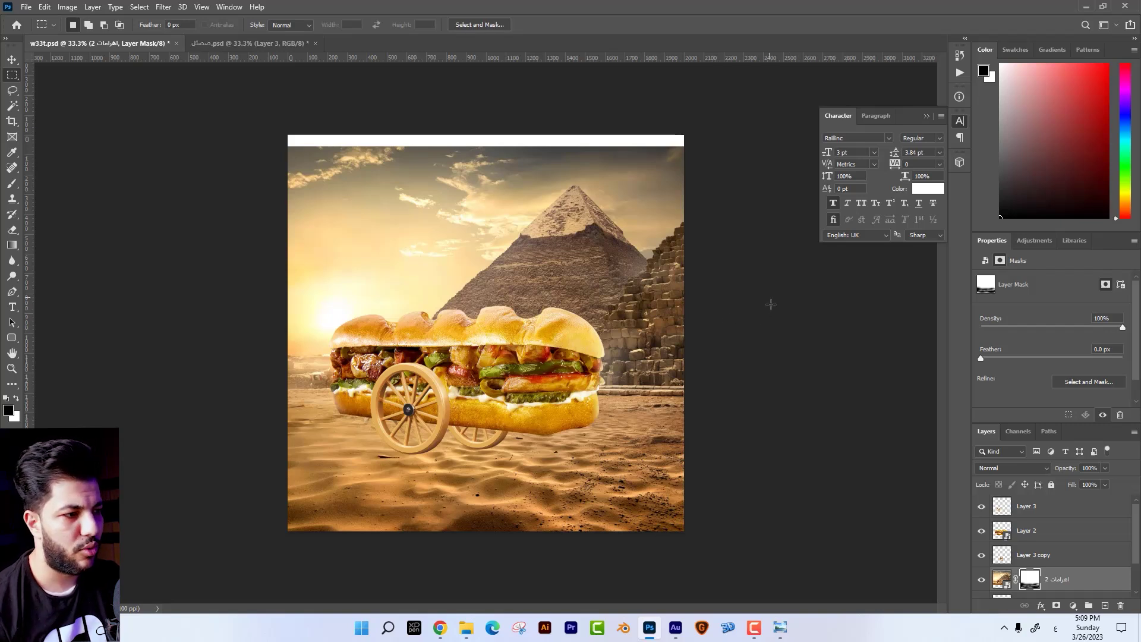
Rasterize the pyramid photo layer and stretch its top sky strip up over the white band
scroll(997, 507, down, 1)
drag(287, 134, 713, 178)
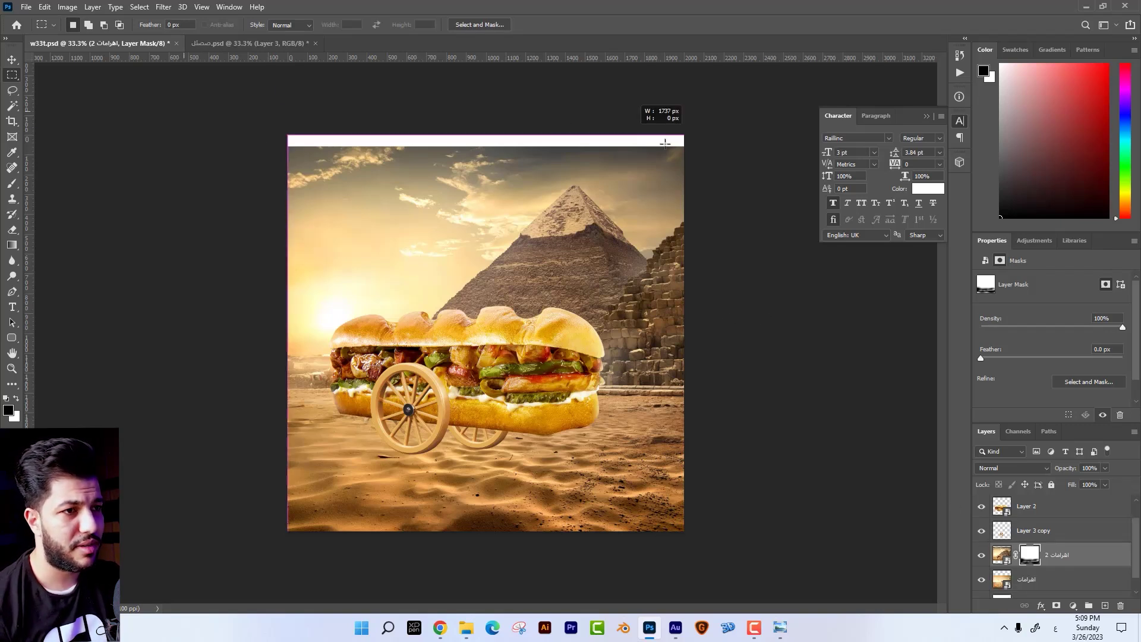
key(ctrl+t)
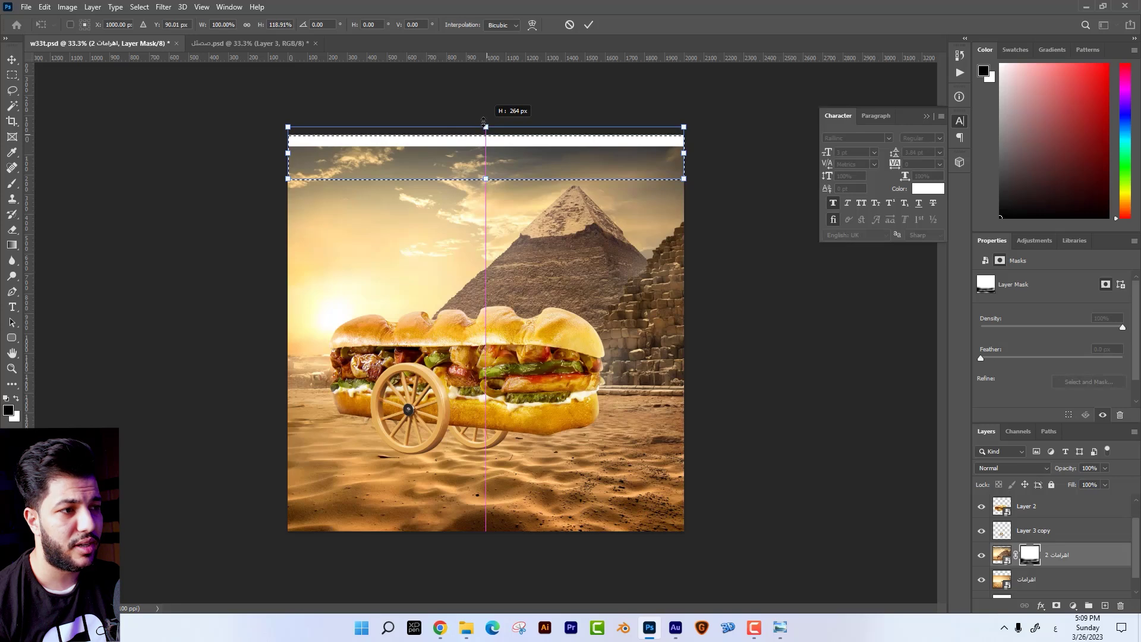
click(1002, 556)
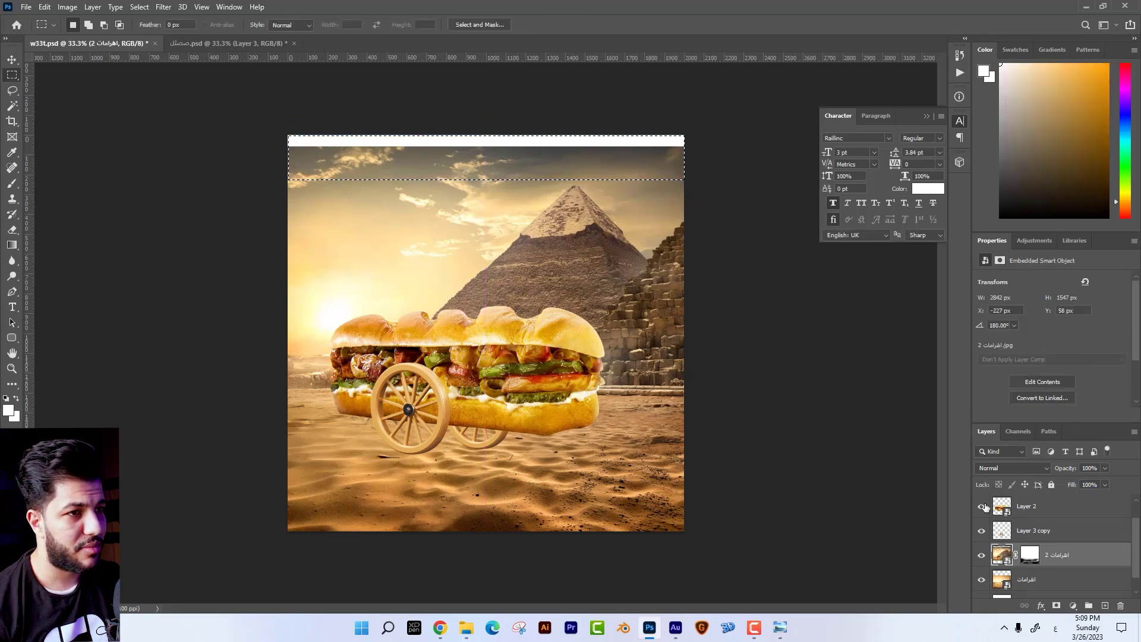
right_click(1091, 550)
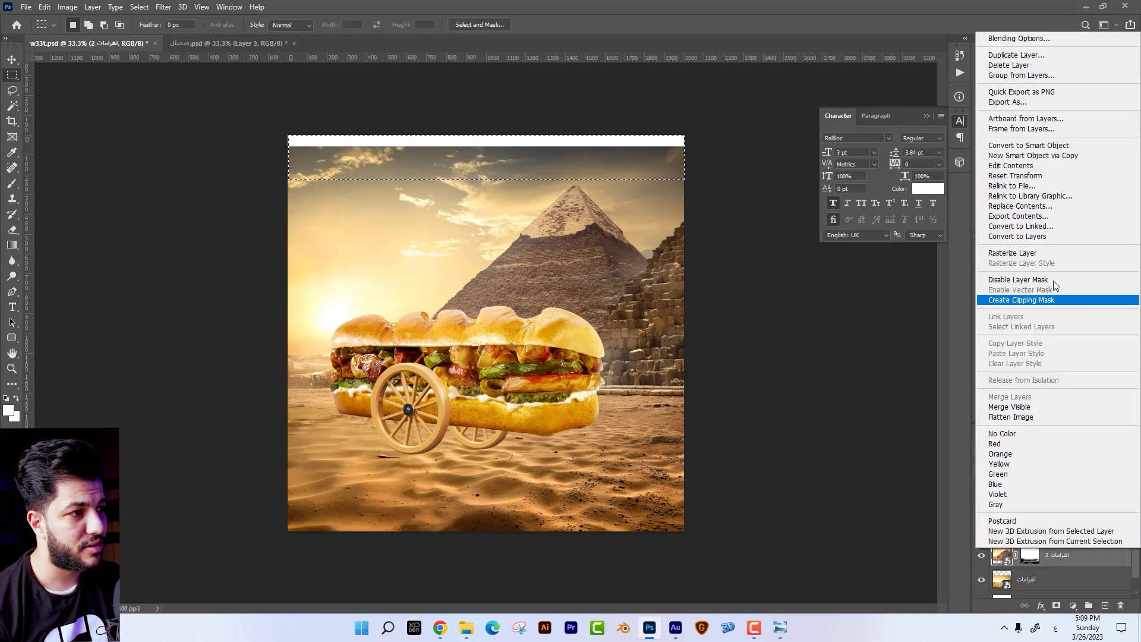
click(1046, 256)
key(ctrl+t)
drag(487, 132, 480, 111)
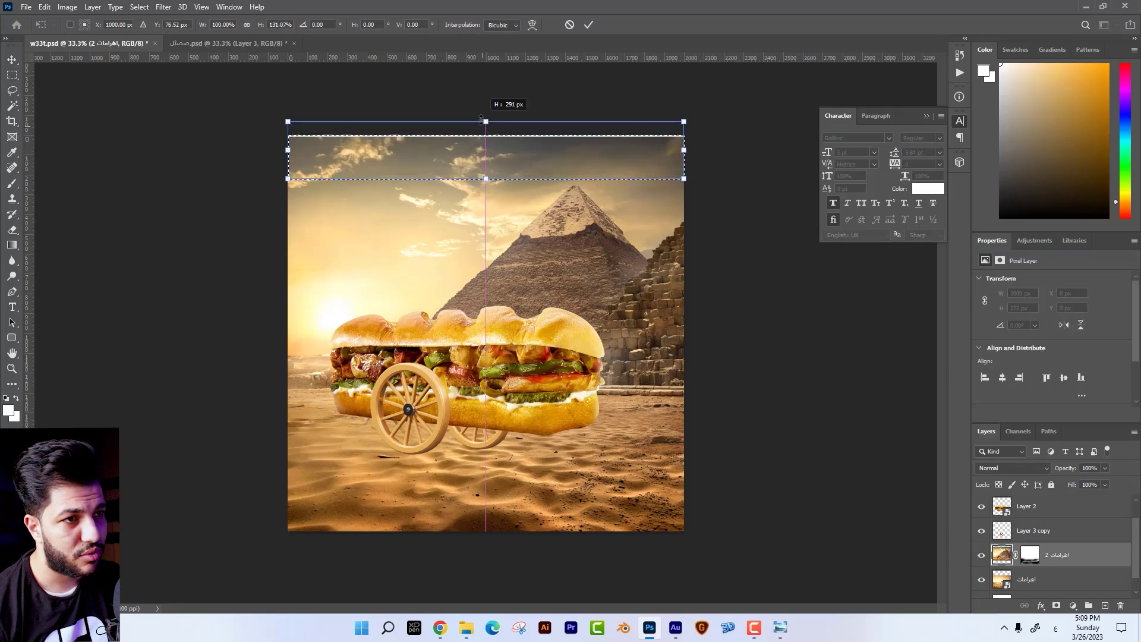
key(Return)
key(ctrl+d)
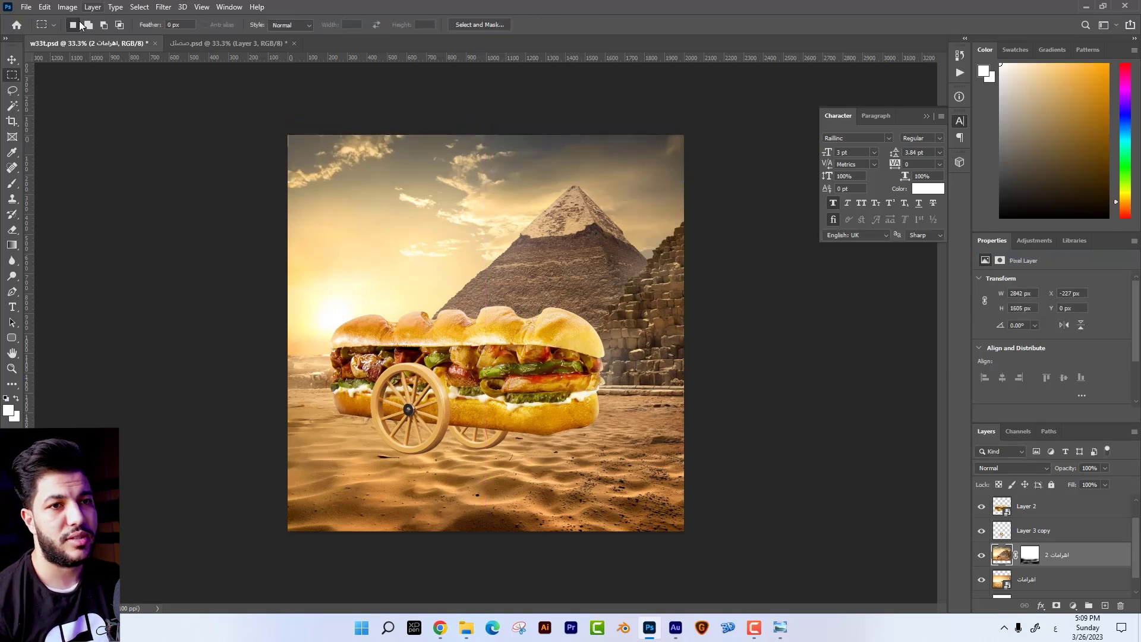
Crop the canvas wider by extending both the right and left edges outward
click(12, 121)
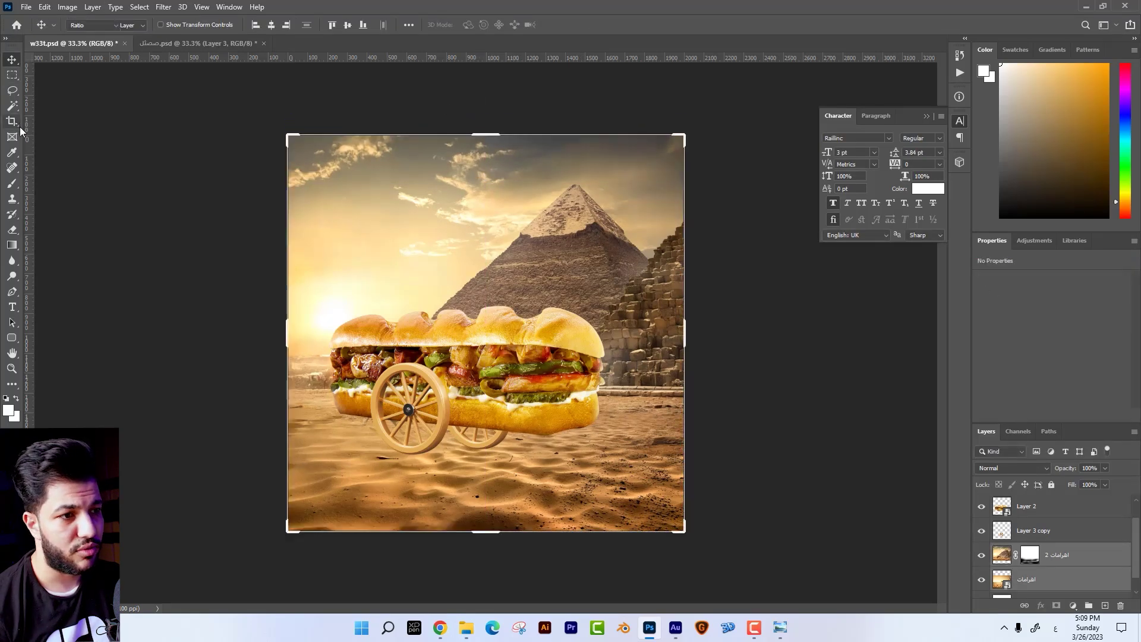
drag(691, 335, 744, 322)
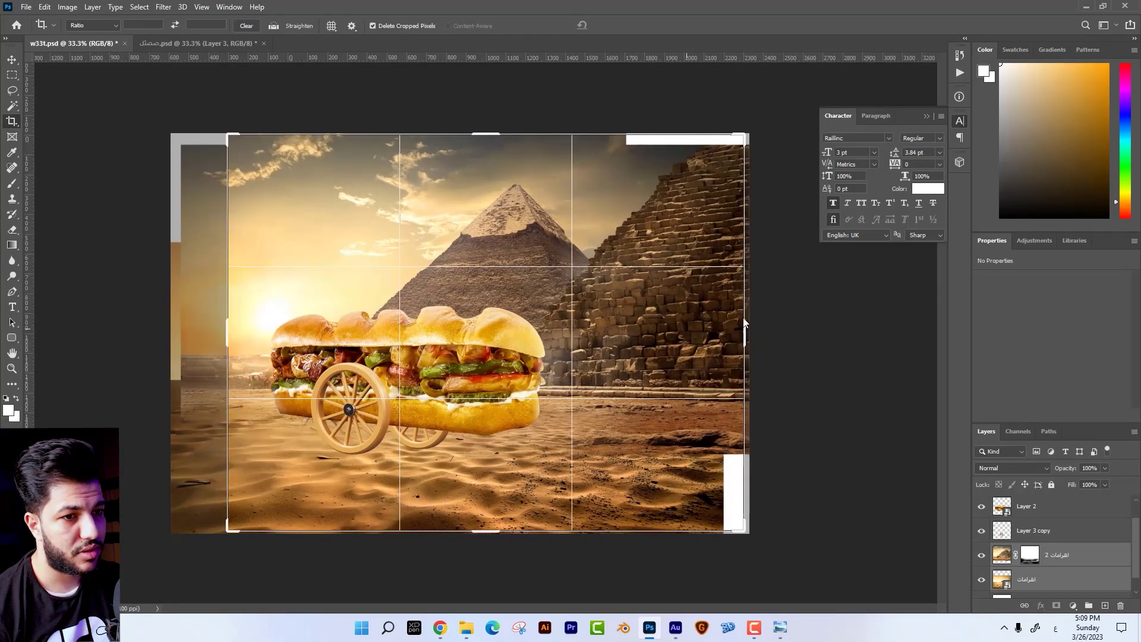
drag(744, 319, 743, 317)
drag(232, 330, 205, 326)
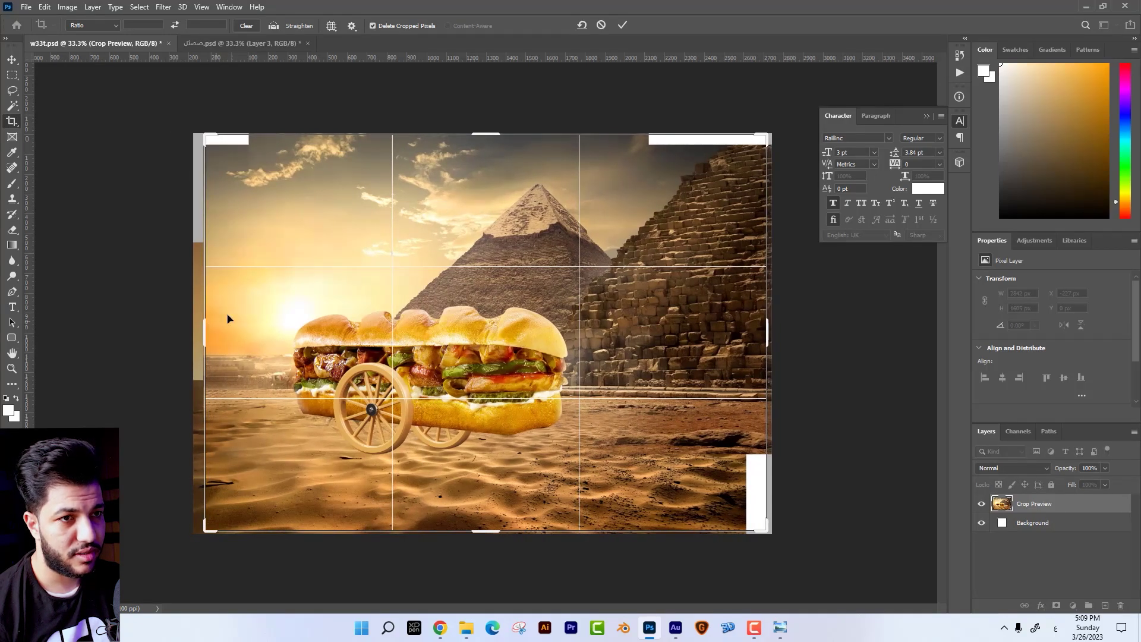
key(Return)
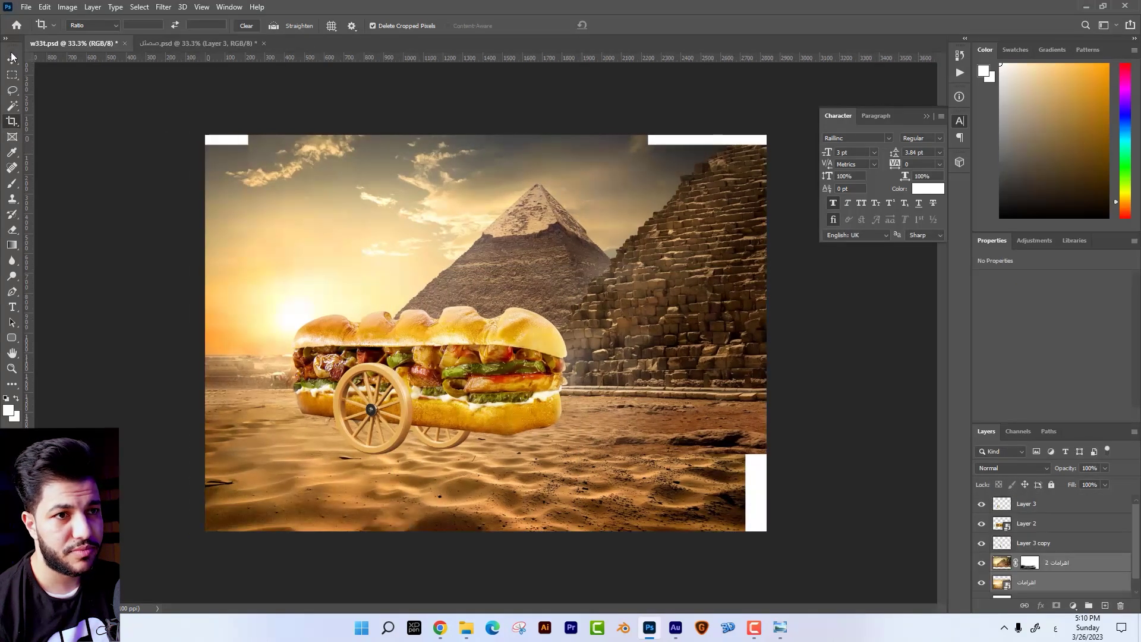
Select the upper pyramid photo layer with the Move tool
click(11, 57)
right_click(324, 184)
click(344, 187)
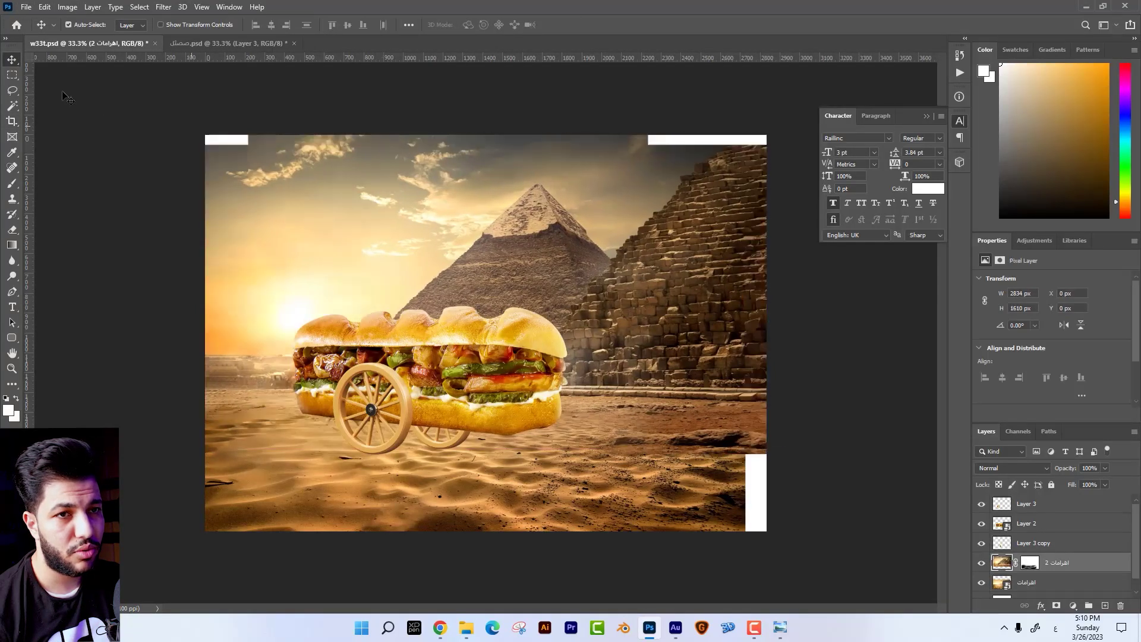
Stretch the top-left and top-right sky strips upward to fill the white corner gaps
click(12, 75)
drag(205, 136, 642, 162)
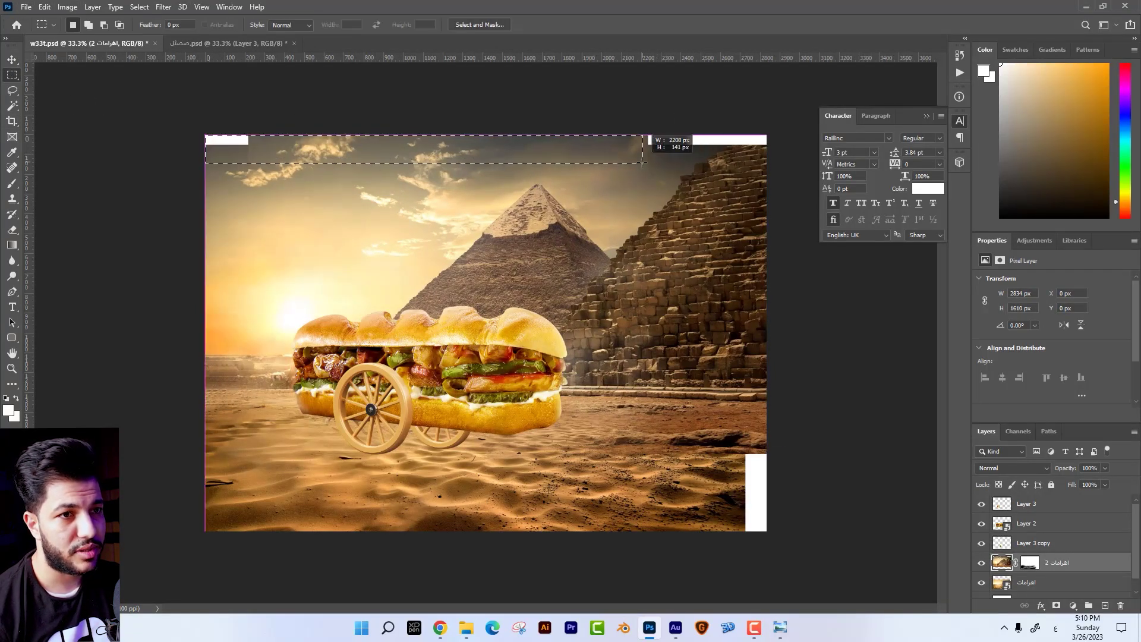
key(ctrl+t)
drag(426, 132, 426, 114)
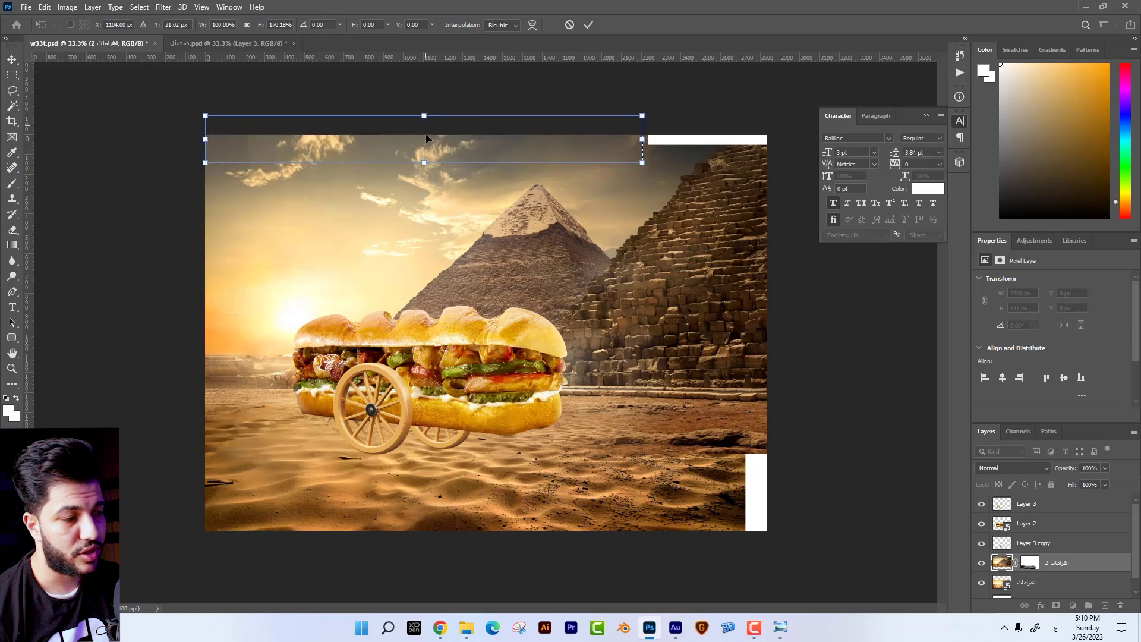
key(Return)
key(ctrl+d)
drag(599, 134, 767, 166)
key(ctrl+t)
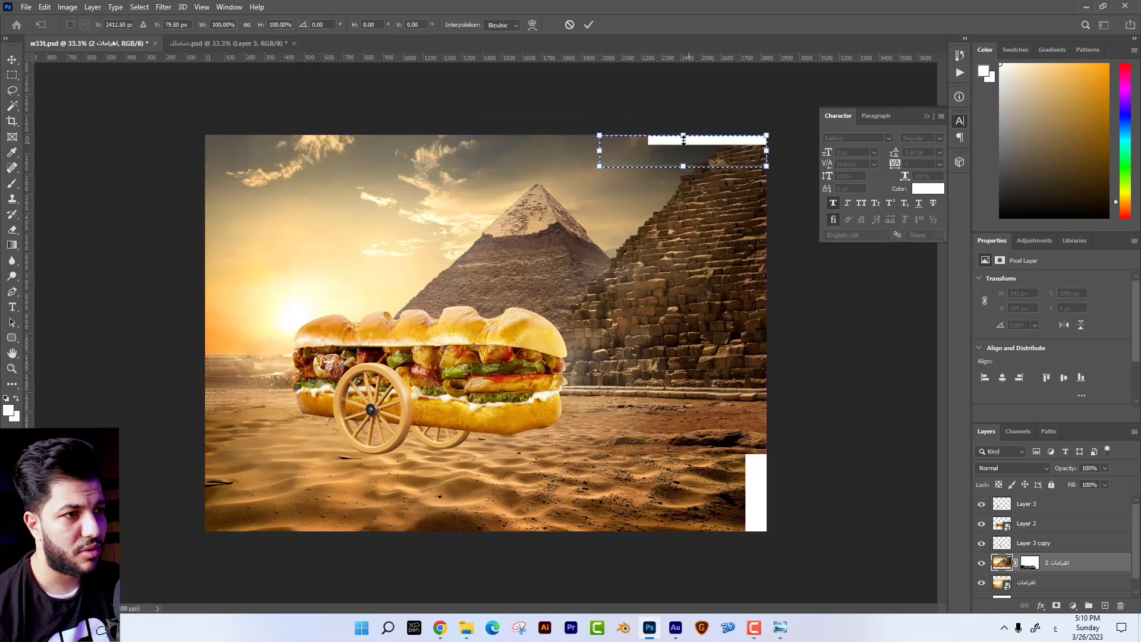
drag(683, 136, 683, 119)
key(Return)
key(ctrl+d)
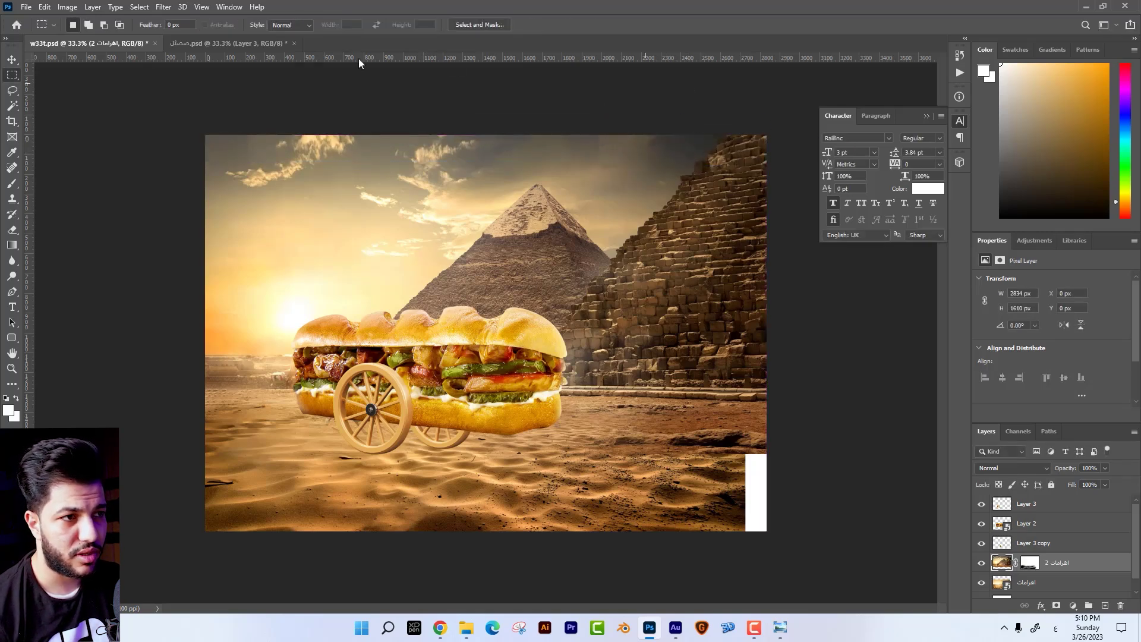
Stretch the bottom pyramid layer's right edge over the white strip at bottom right
click(11, 59)
click(656, 479)
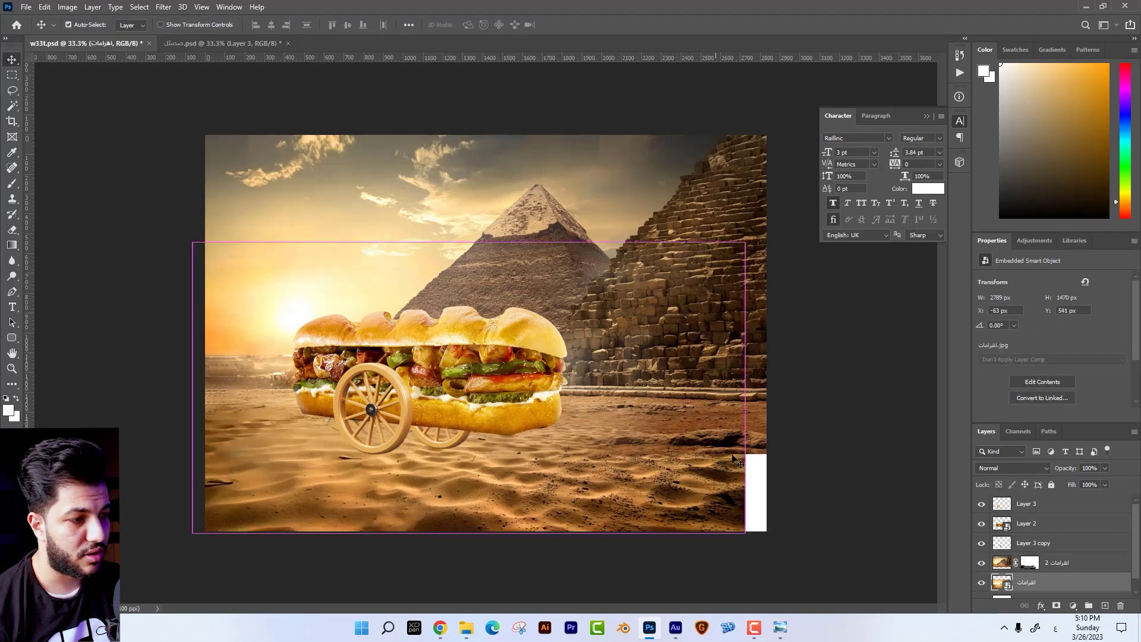
key(ctrl+t)
drag(745, 387, 767, 387)
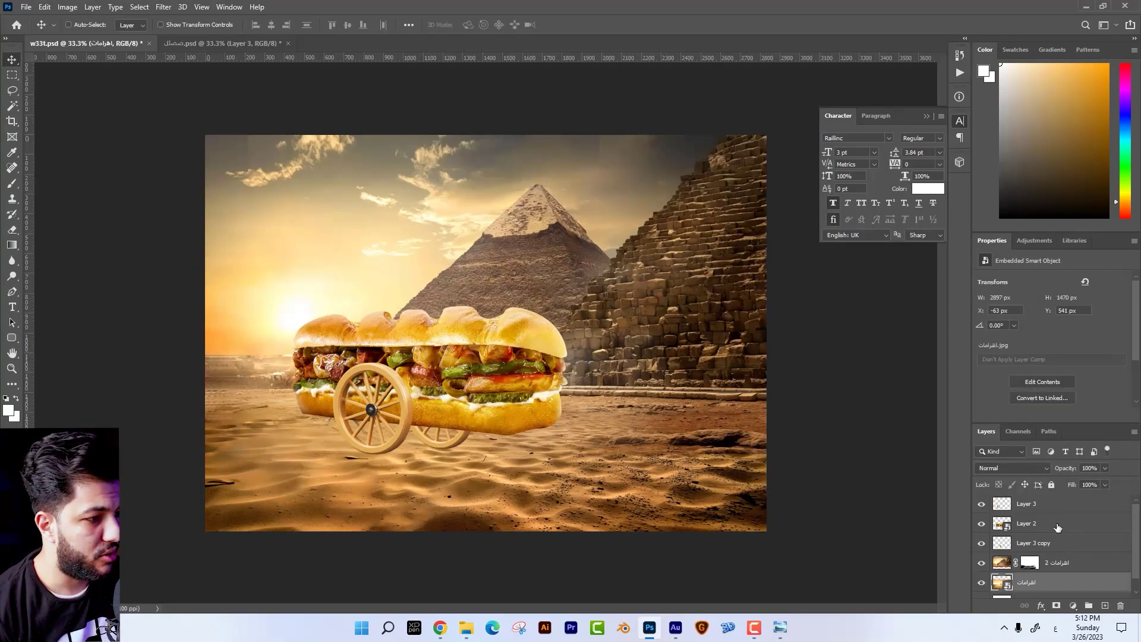
click(1057, 524)
Group the sandwich cart layers, enlarge them to about 113%, and skew slightly
click(1041, 543)
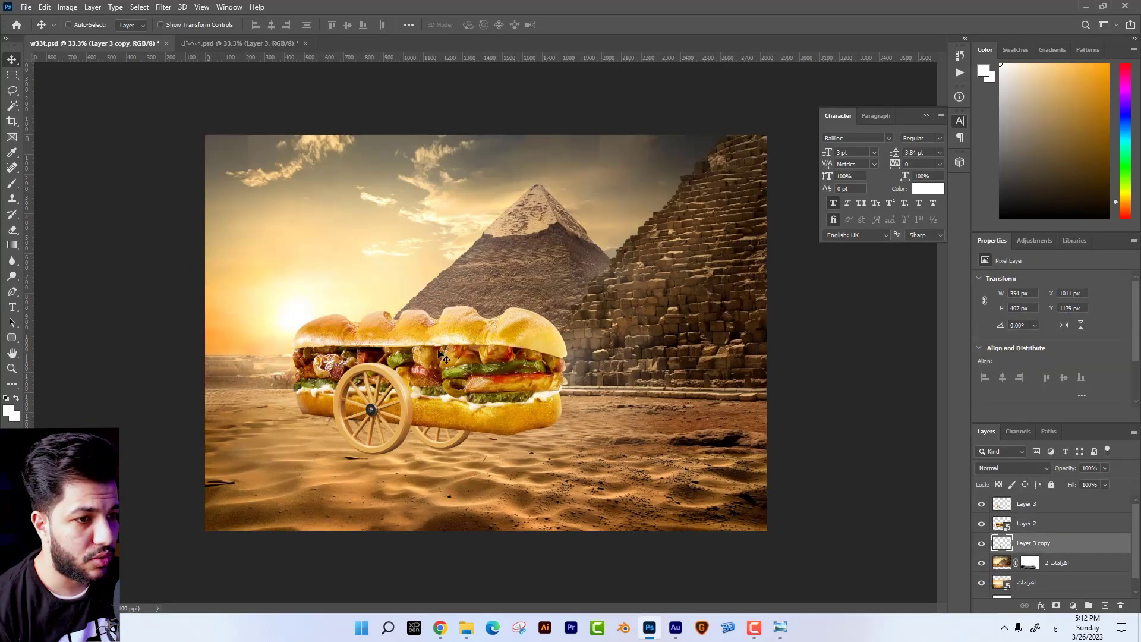
key(ctrl+g)
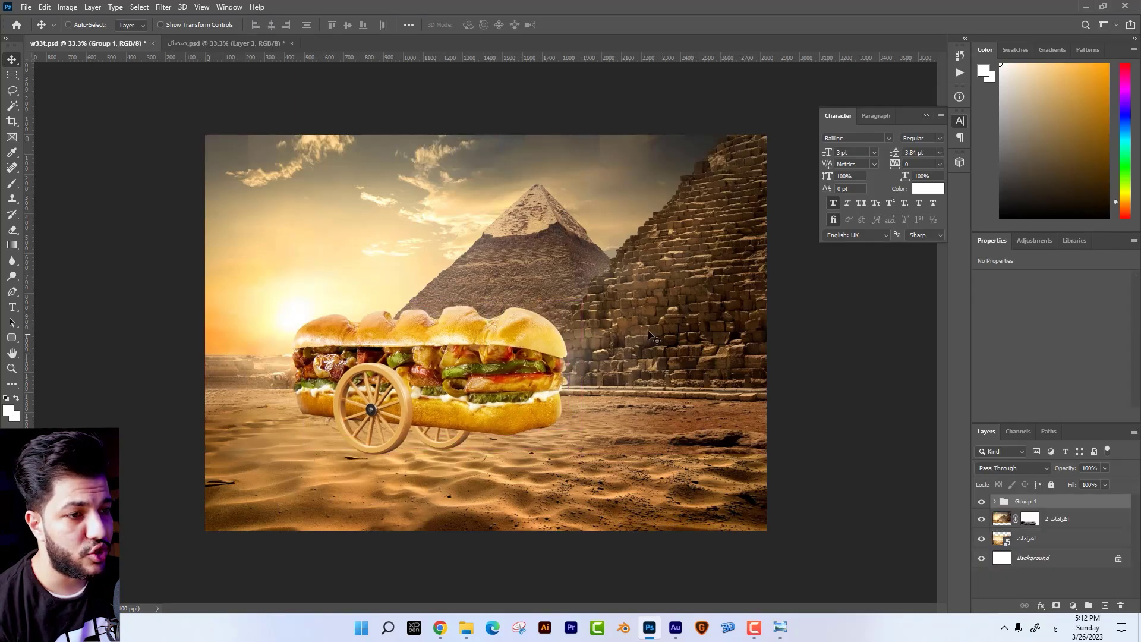
key(ctrl+t)
drag(568, 305, 604, 286)
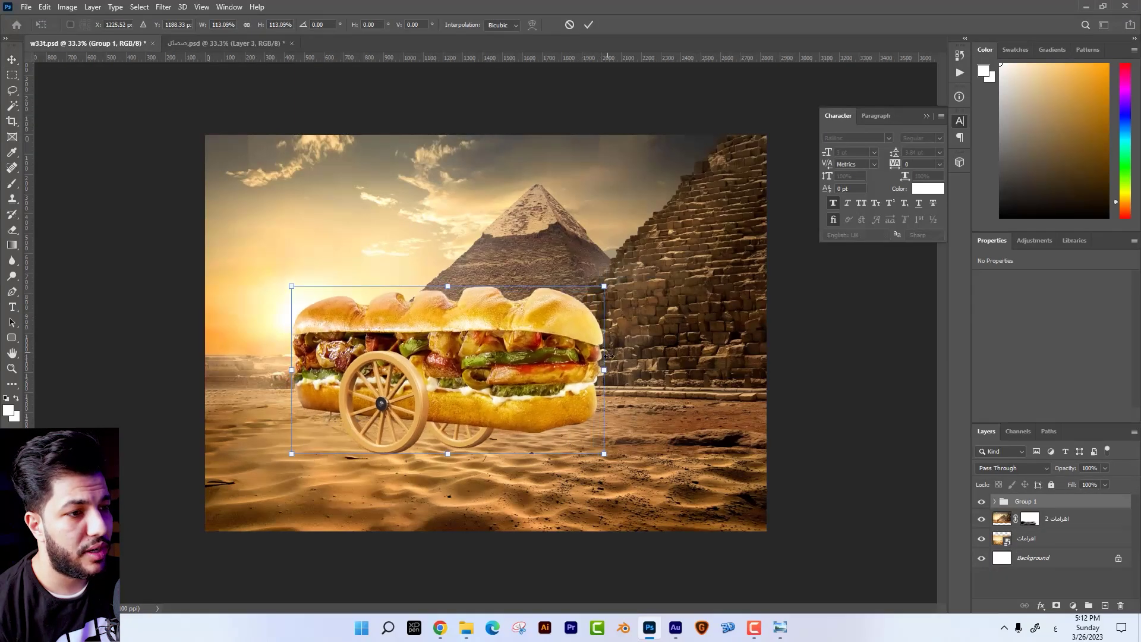
drag(608, 356, 608, 365)
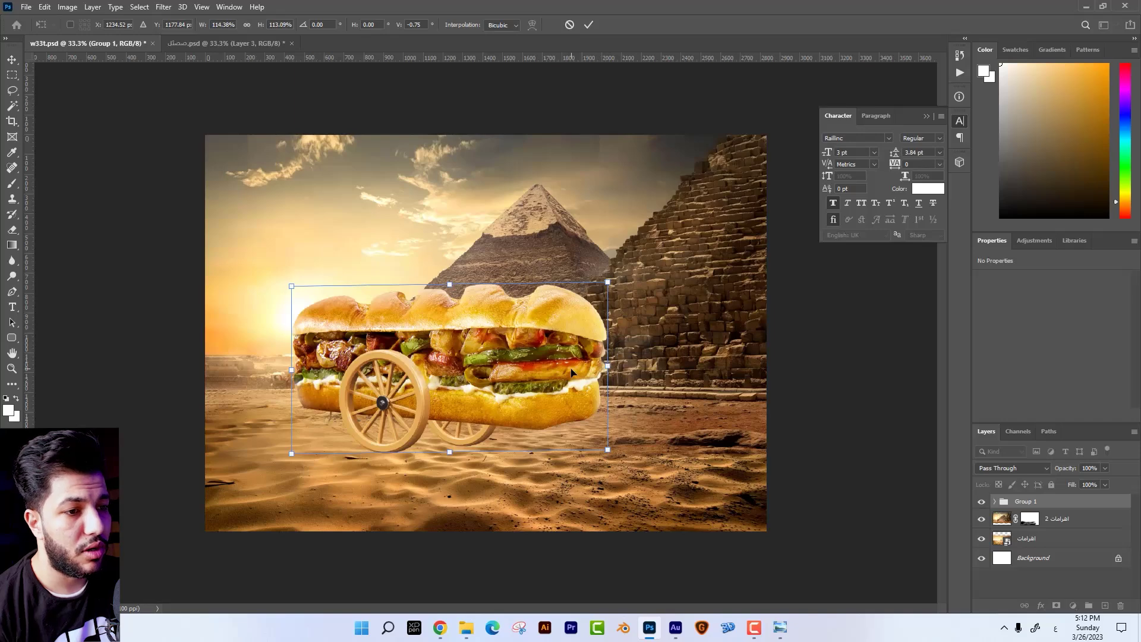
key(Return)
Lower the sandwich cart onto the sand and enlarge it slightly more
drag(545, 383, 544, 394)
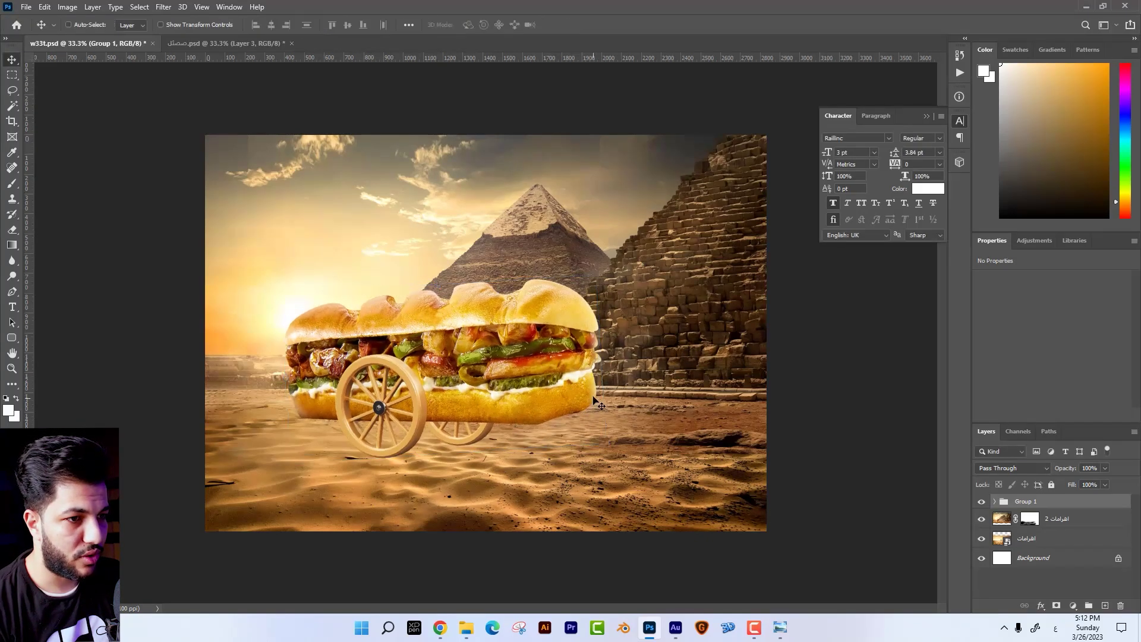
drag(590, 399, 590, 402)
key(ctrl+t)
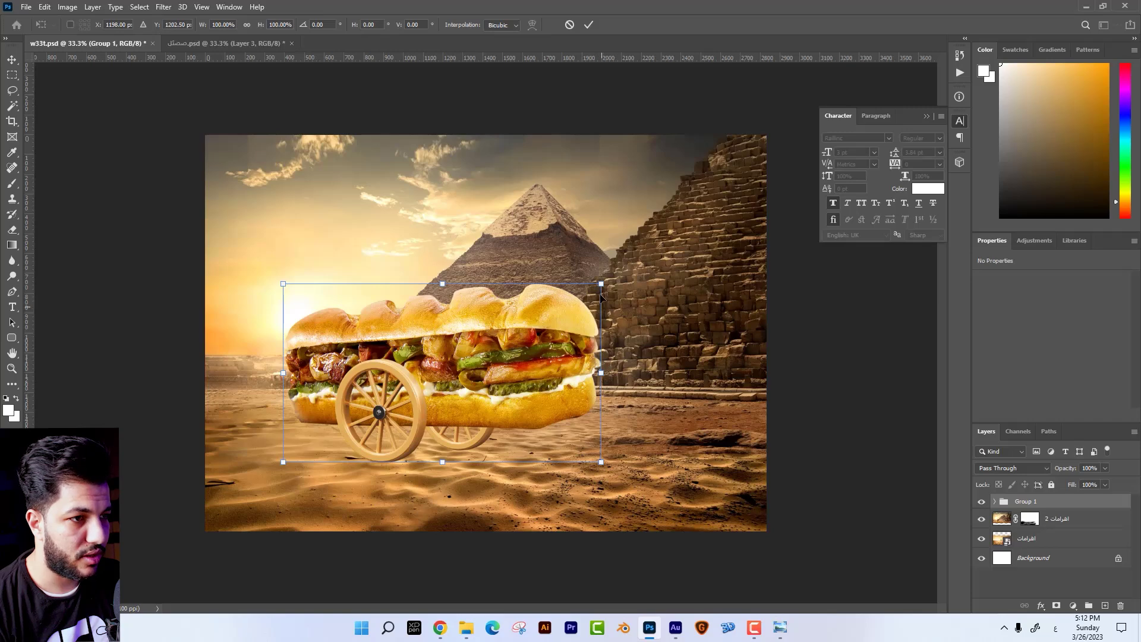
drag(600, 288, 609, 285)
key(Return)
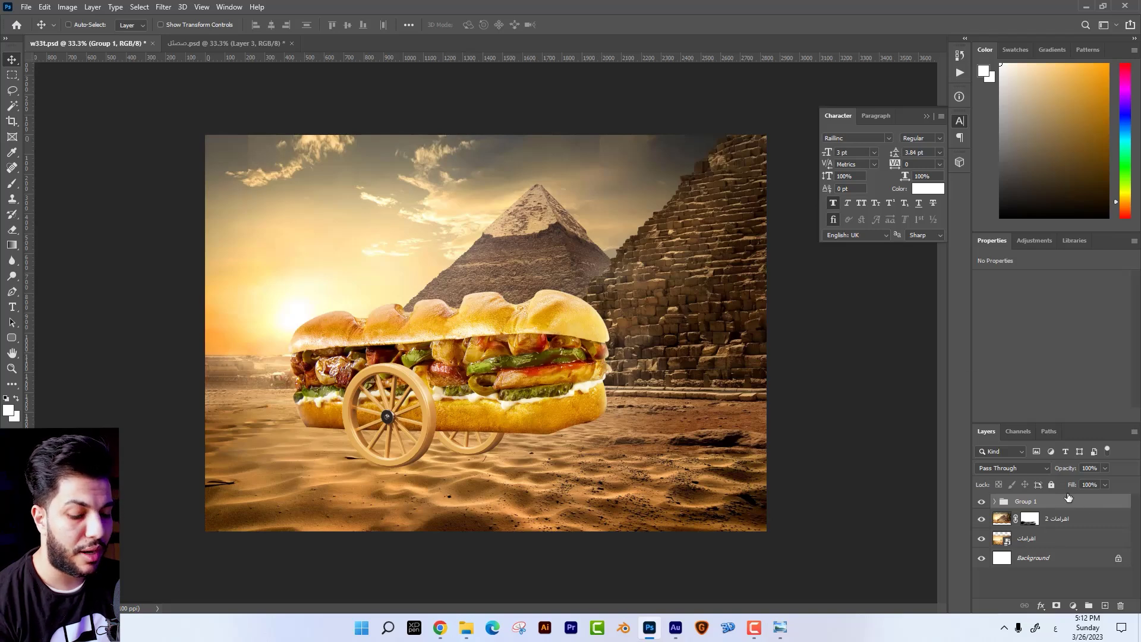
Duplicate the cart group, merge the original Group 1, and open Hue/Saturation
key(ctrl+j)
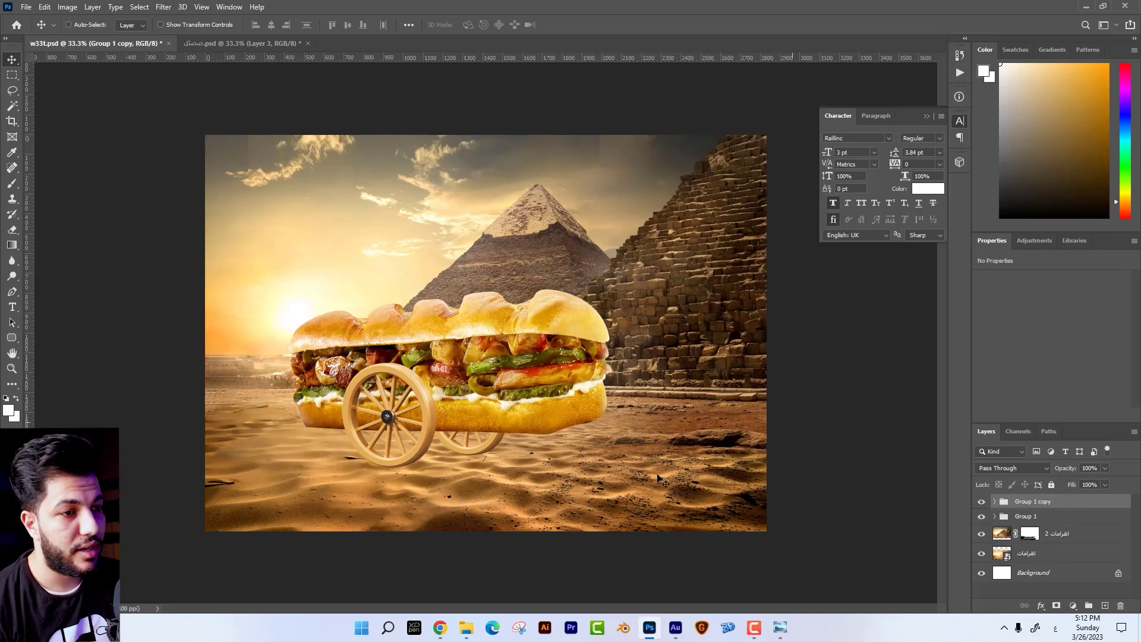
drag(612, 438, 630, 385)
key(ctrl+z)
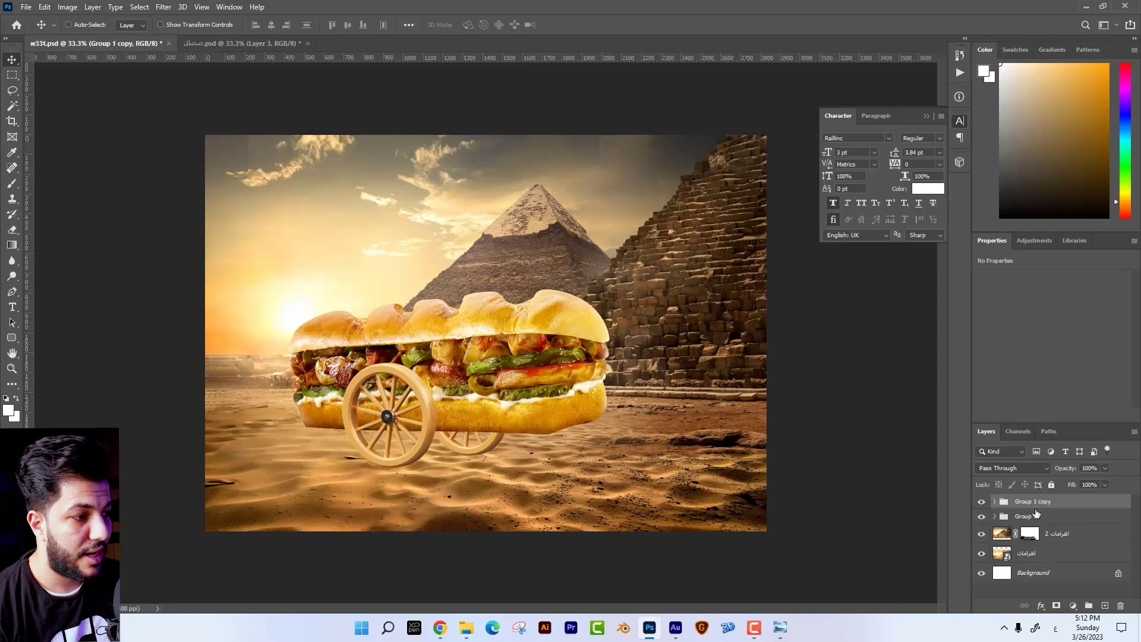
click(1030, 518)
key(ctrl+e)
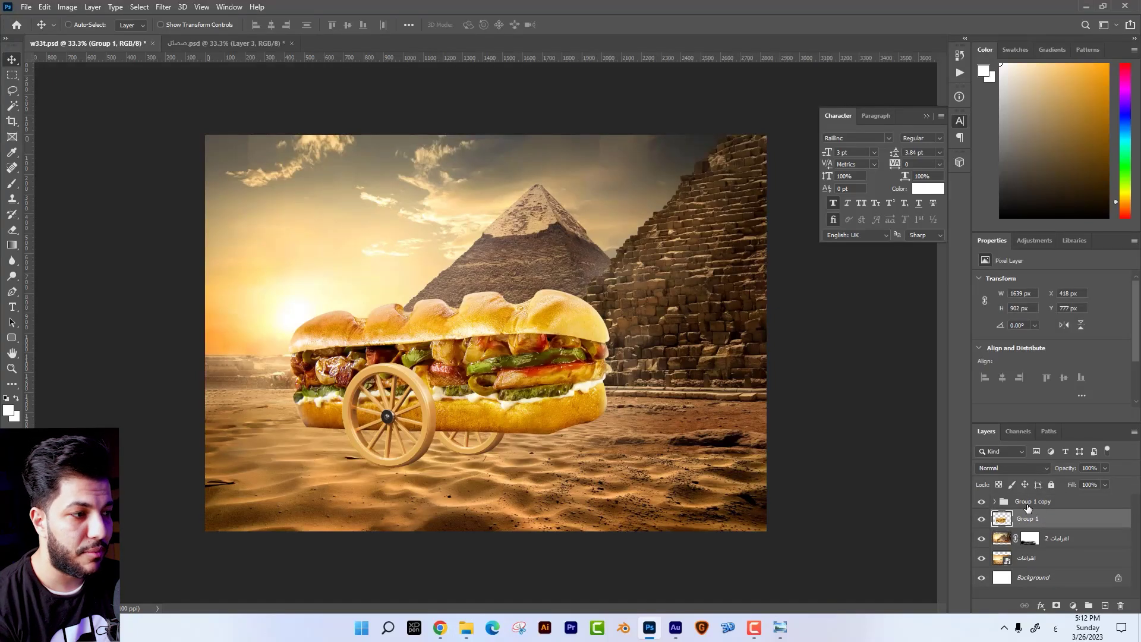
key(ctrl+u)
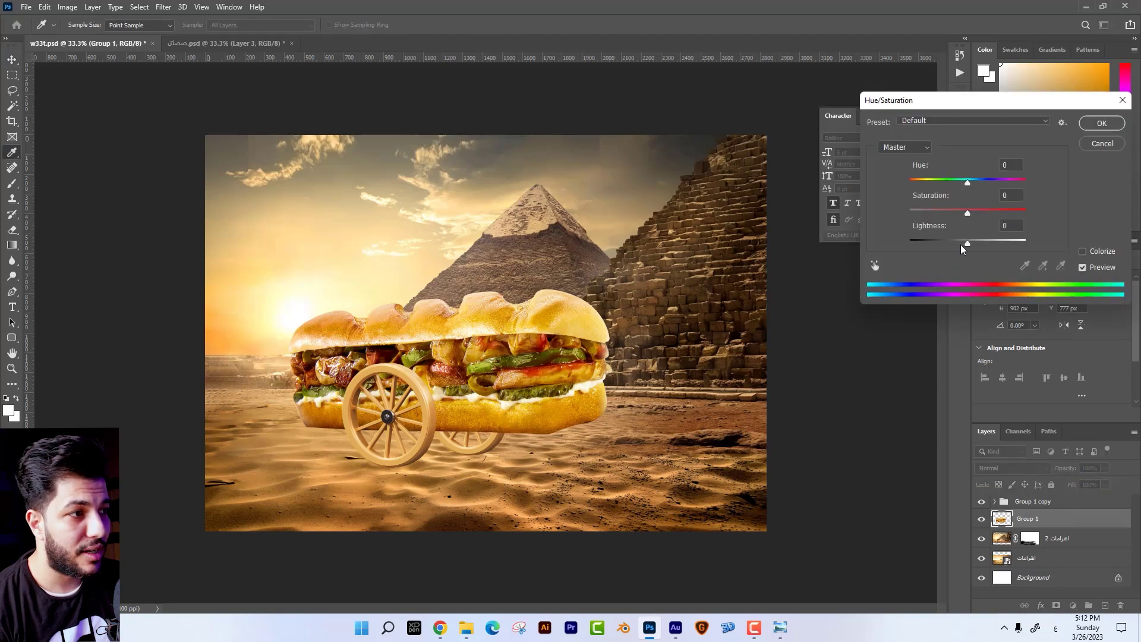
Set Lightness to -100 to turn the cart copy into a black silhouette
drag(963, 248, 910, 243)
key(Return)
key(v)
drag(530, 332, 631, 387)
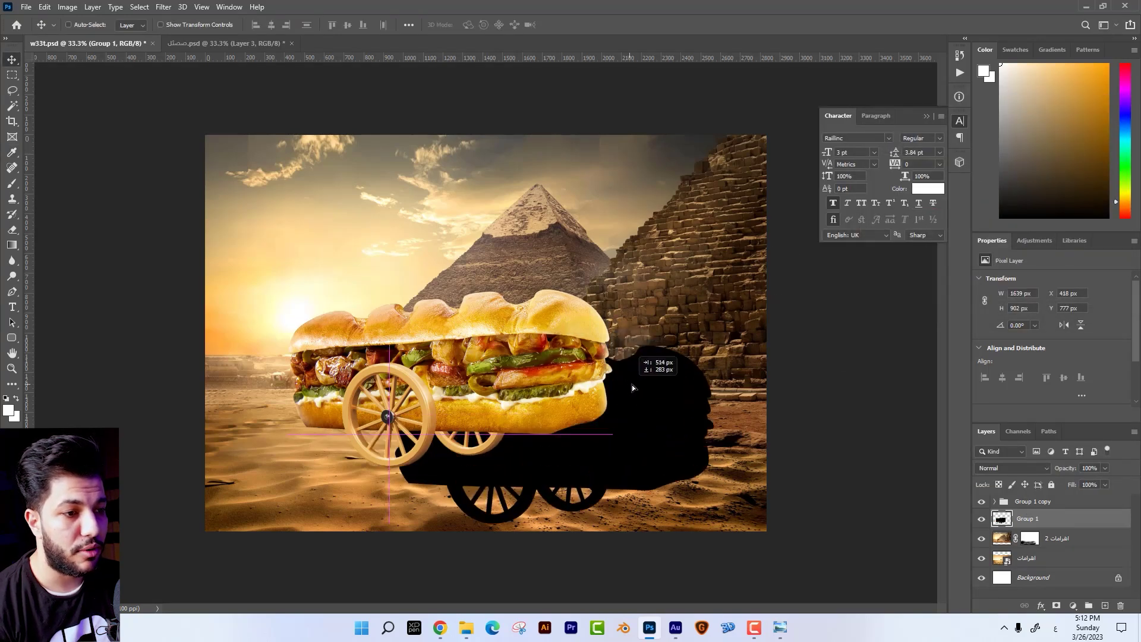
key(ctrl+z)
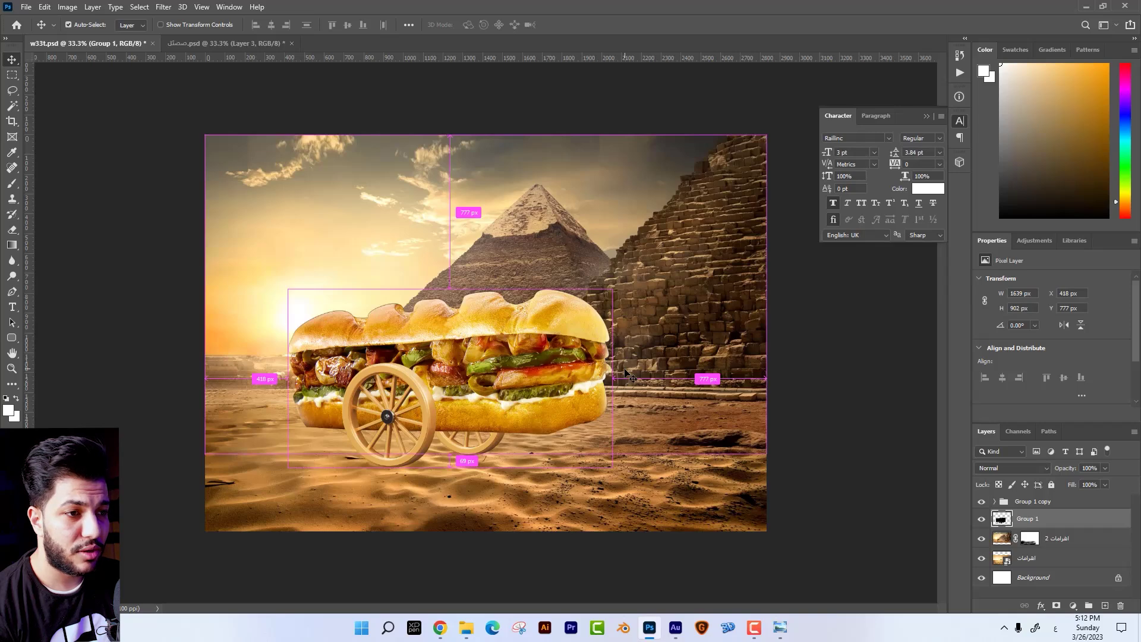
Flip the silhouette down onto the sand and distort its corners into a cast shadow
key(ctrl+t)
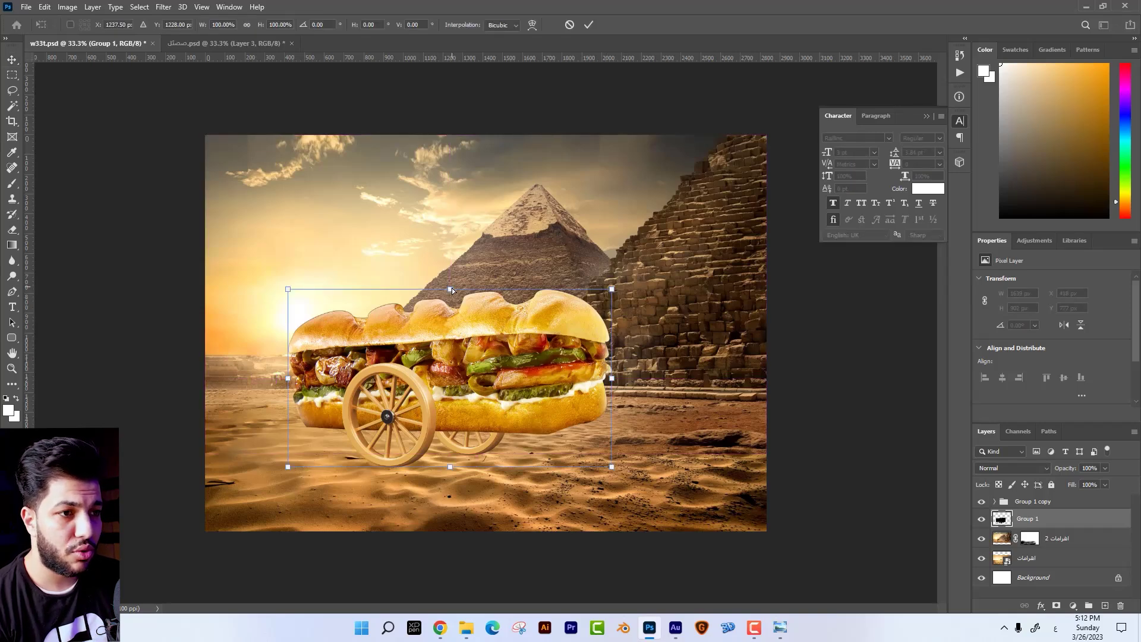
mouse_move(450, 289)
mouse_down()
mouse_move(643, 523)
mouse_move(732, 488)
mouse_up()
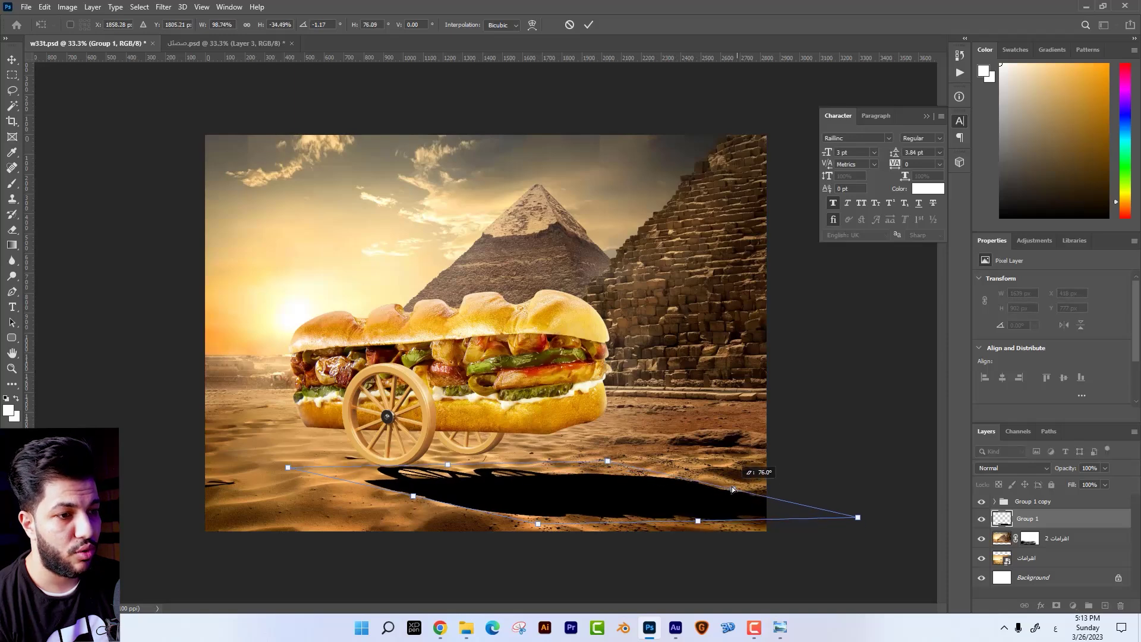
drag(732, 488, 728, 472)
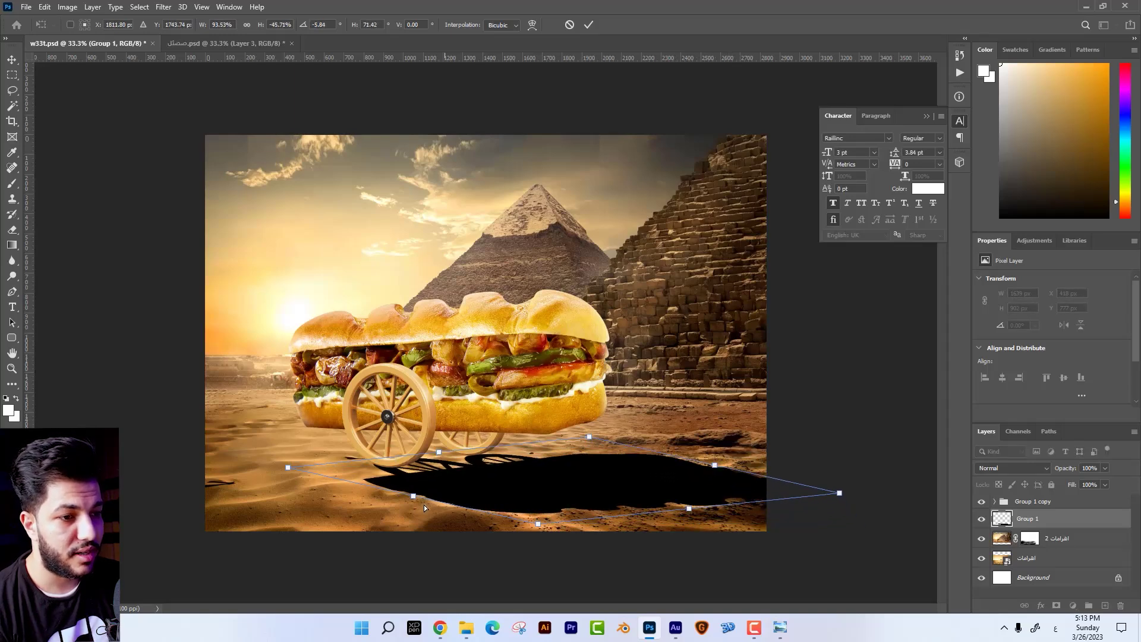
drag(415, 494, 424, 504)
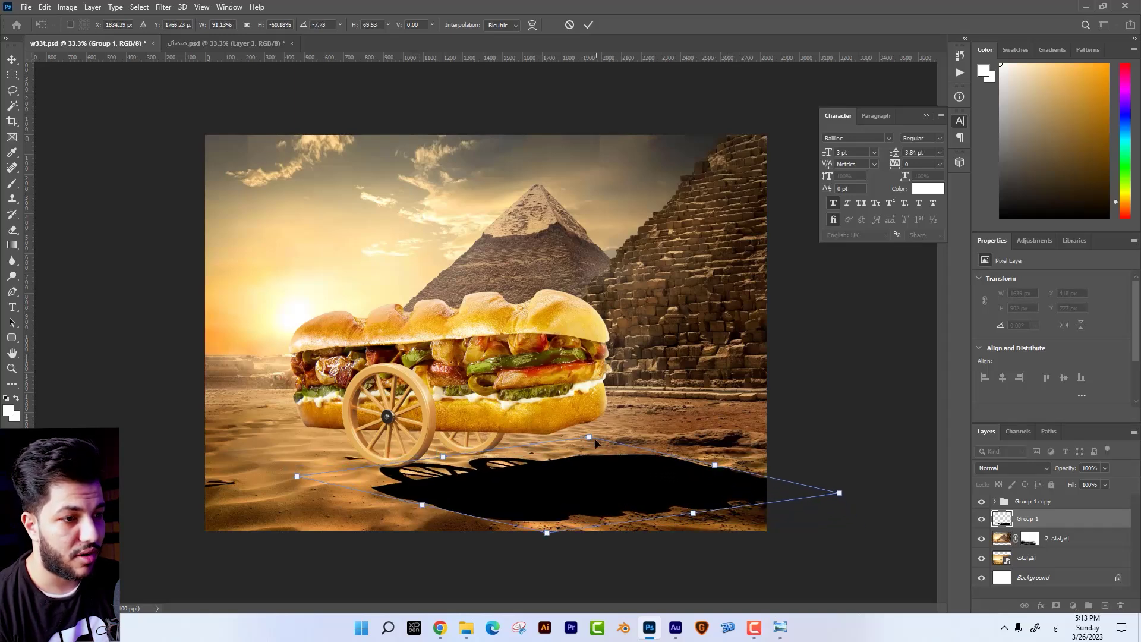
drag(590, 438, 580, 430)
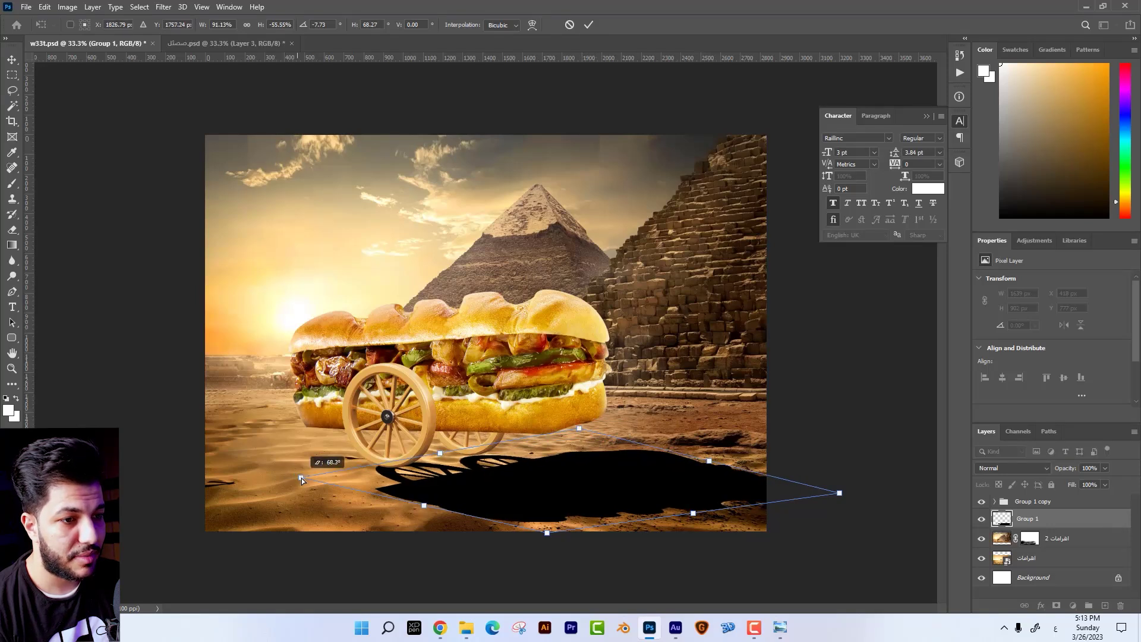
drag(288, 476, 307, 478)
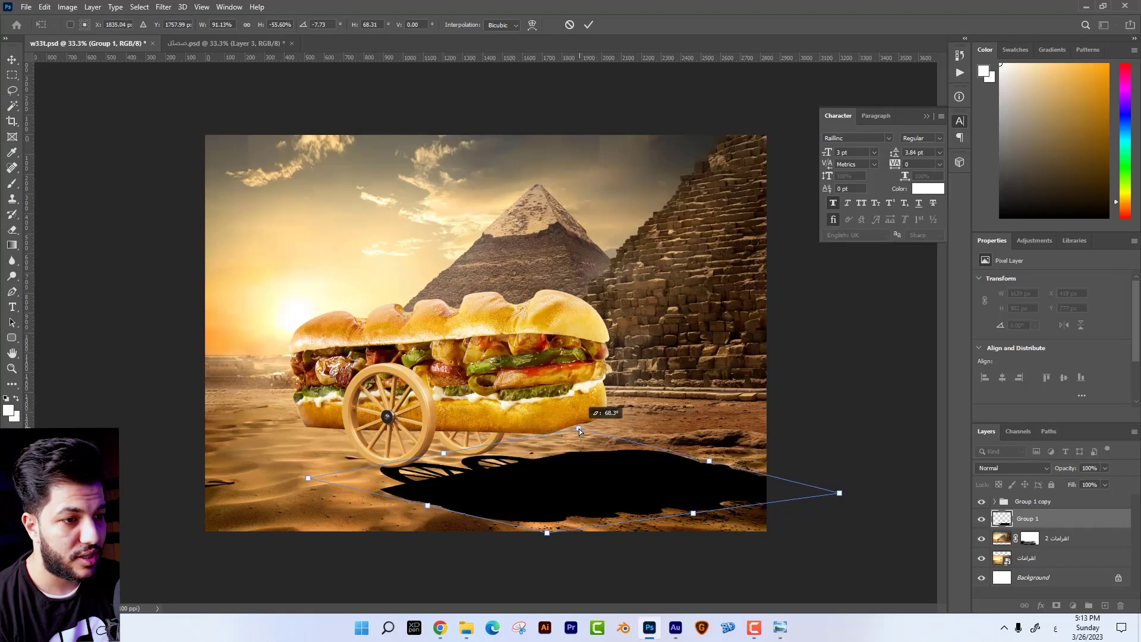
drag(580, 430, 579, 422)
drag(309, 478, 311, 480)
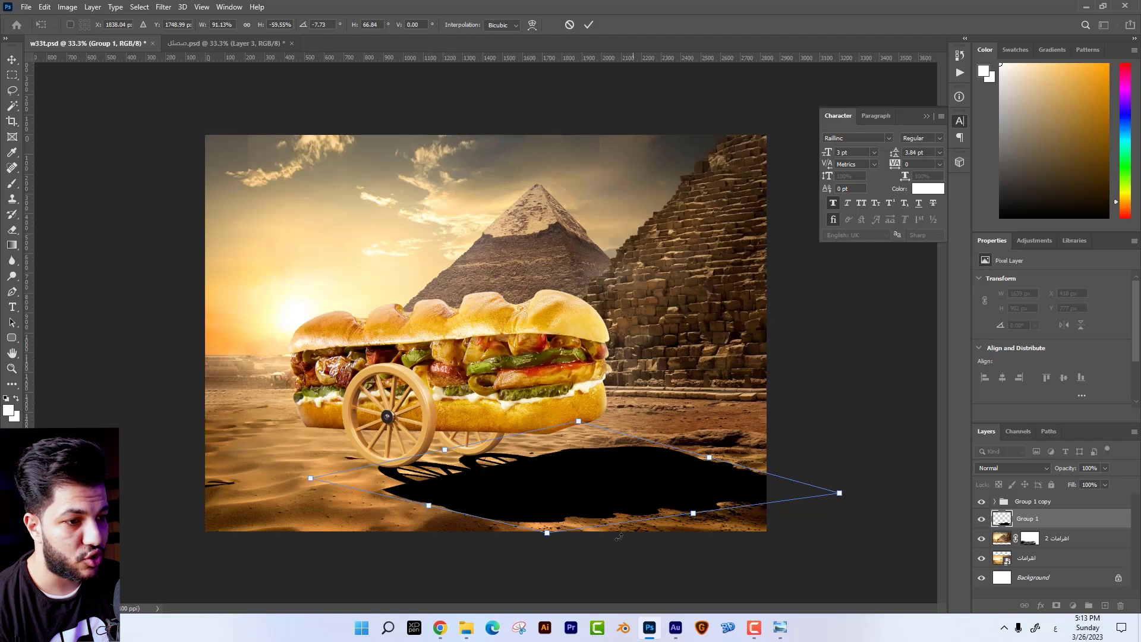
drag(839, 492, 871, 483)
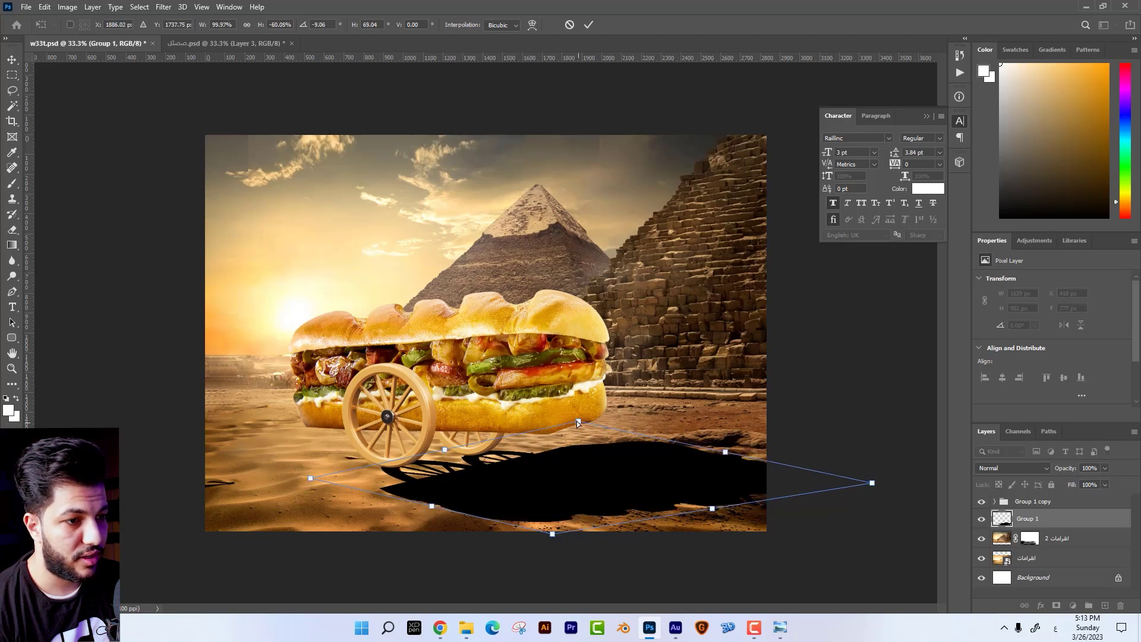
drag(577, 416, 577, 419)
key(Return)
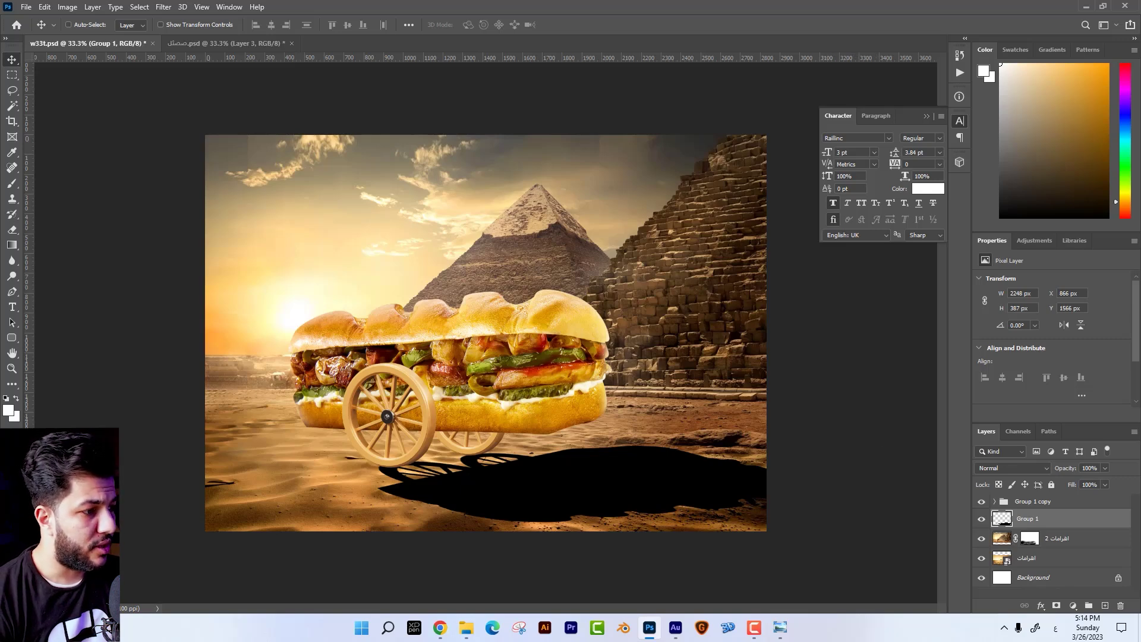
Apply a Motion Blur of angle -2° and distance 89 pixels to the shadow
key(g)
click(163, 6)
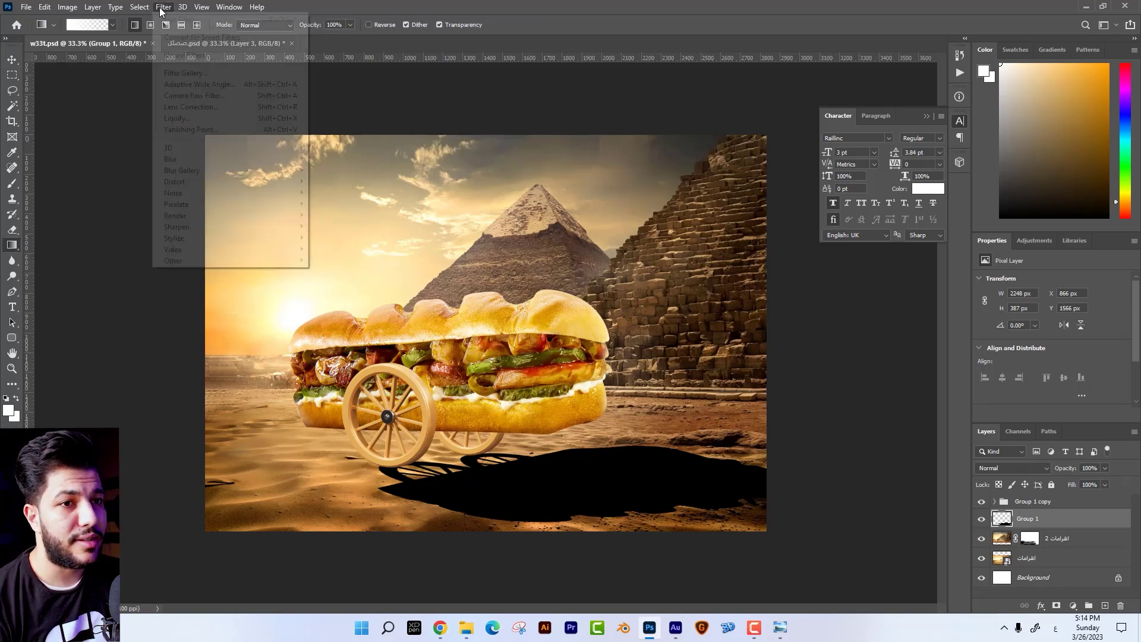
mouse_move(170, 158)
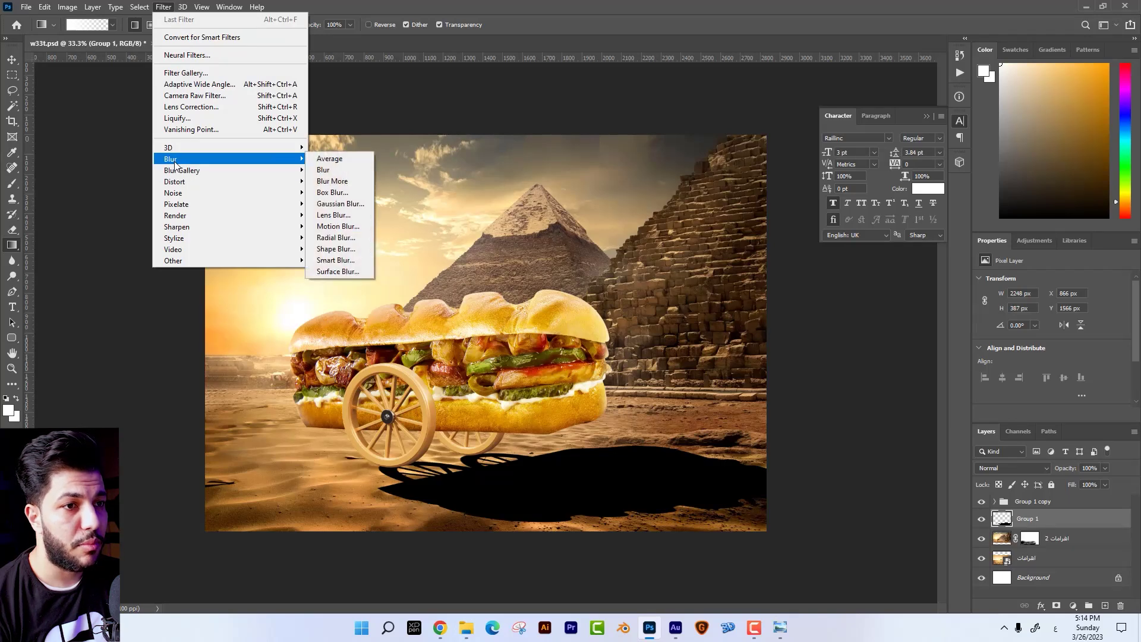
click(324, 226)
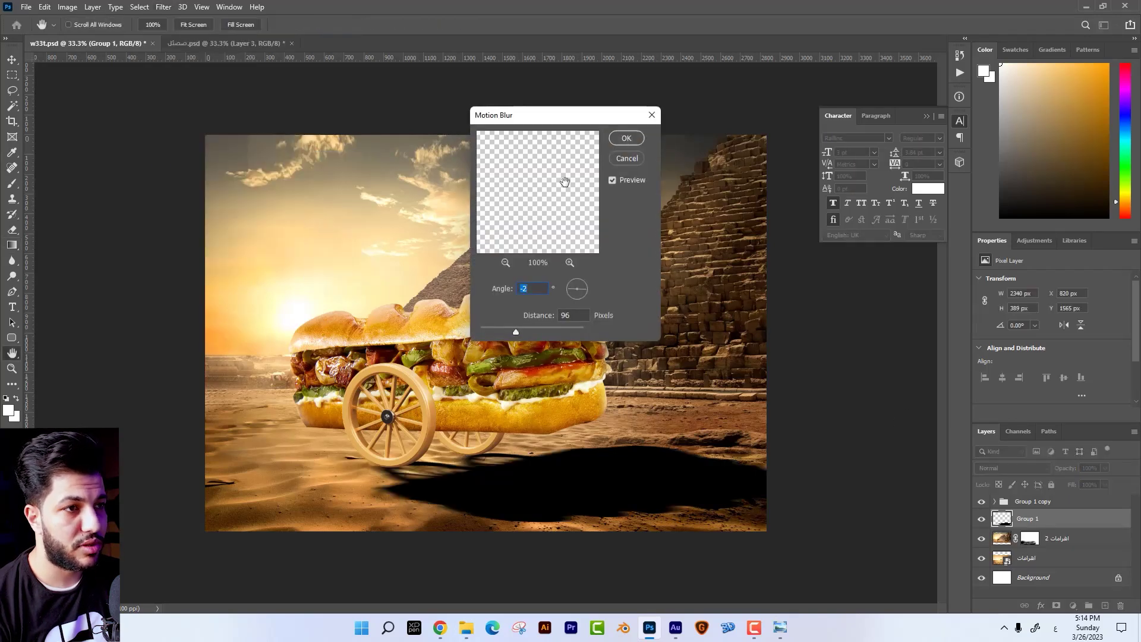
drag(569, 119, 712, 112)
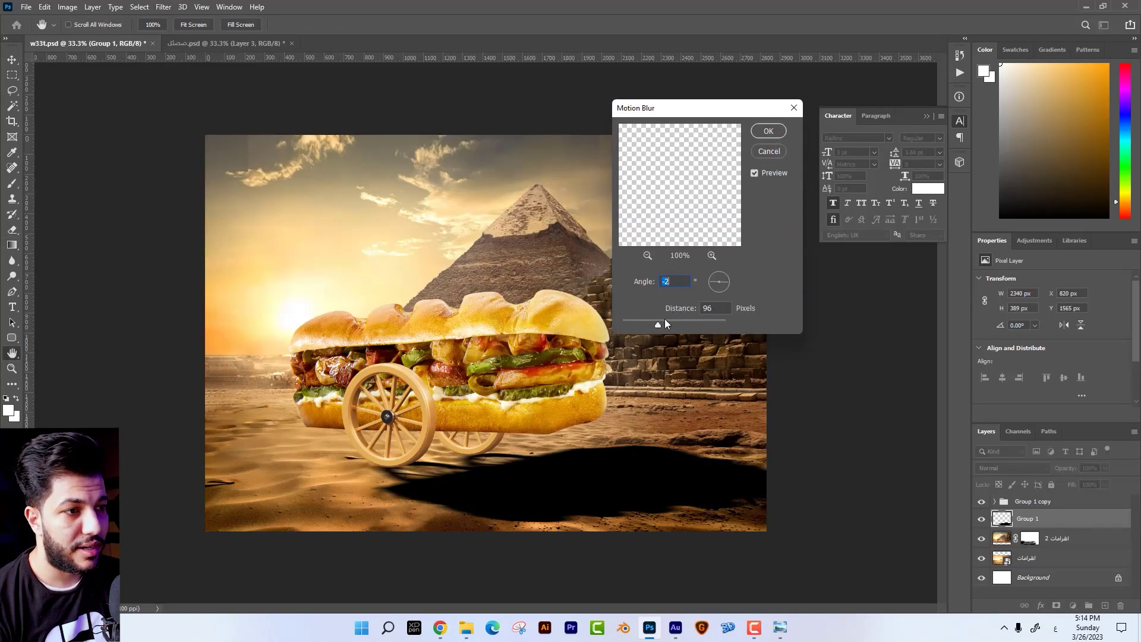
drag(658, 324, 657, 324)
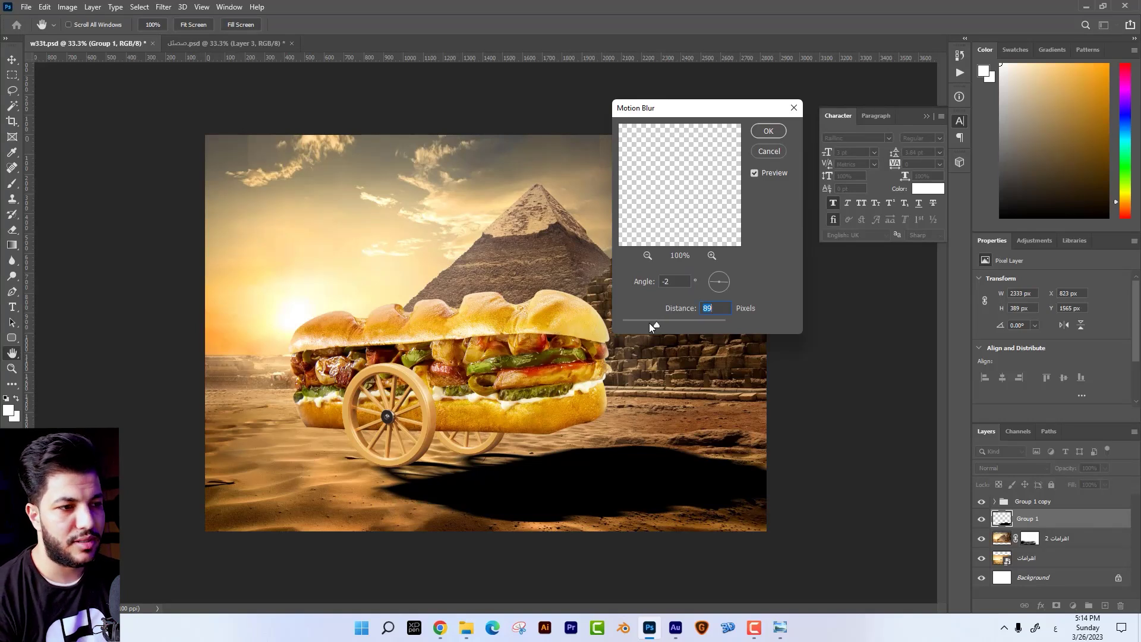
key(Return)
Skew the shadow's top slightly left and nudge it down
key(g)
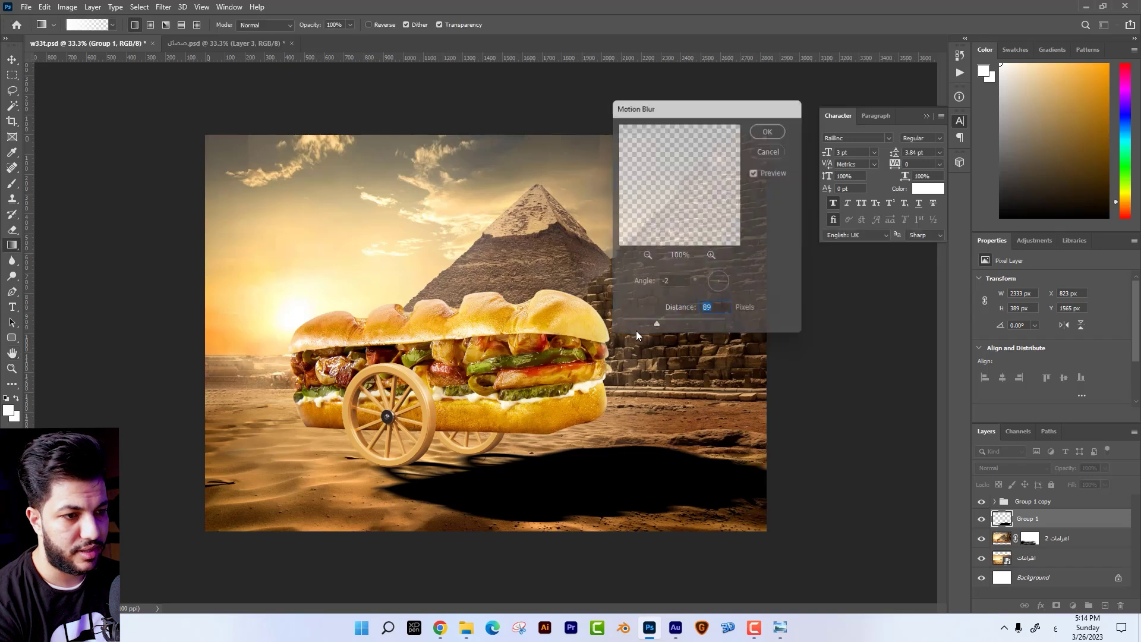
click(11, 61)
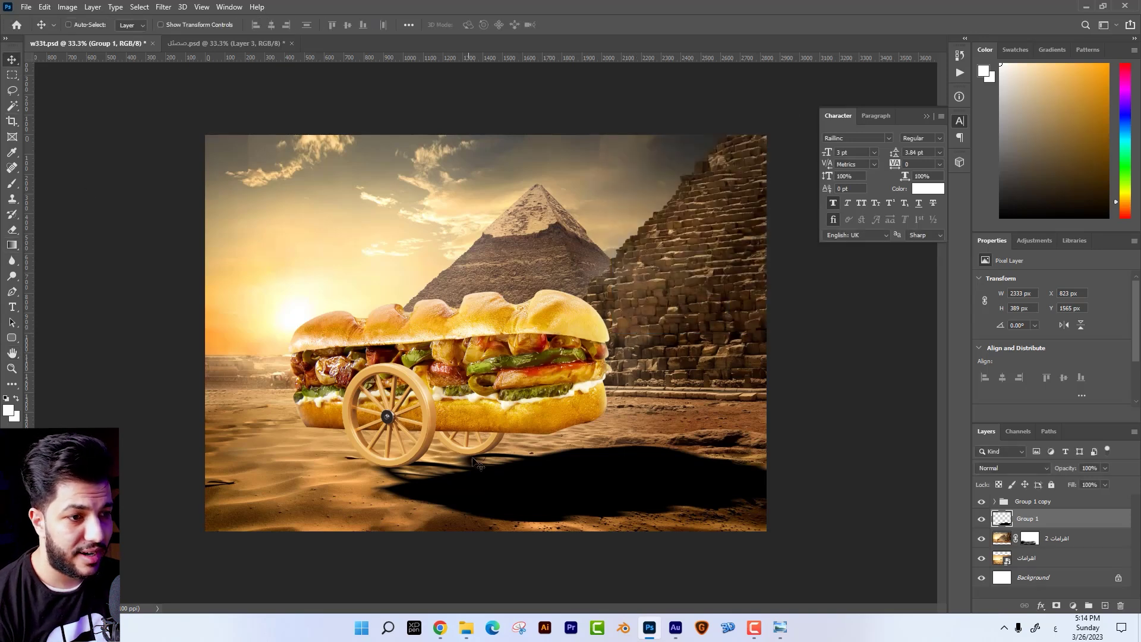
key(ctrl+t)
drag(598, 445, 588, 443)
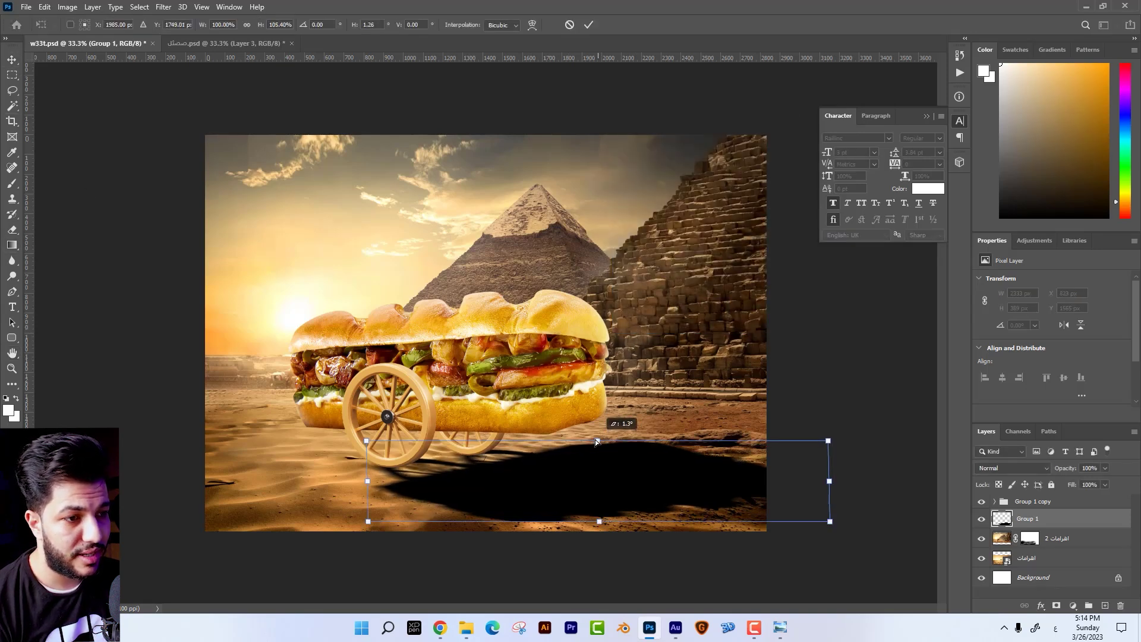
key(Return)
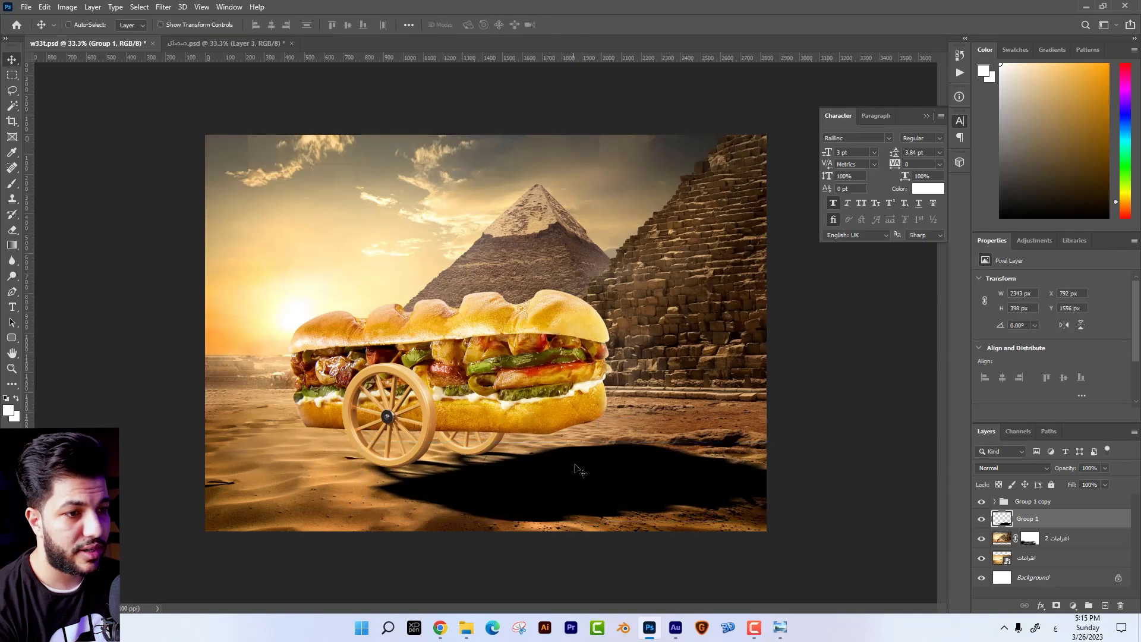
key(Down)
key(Down)
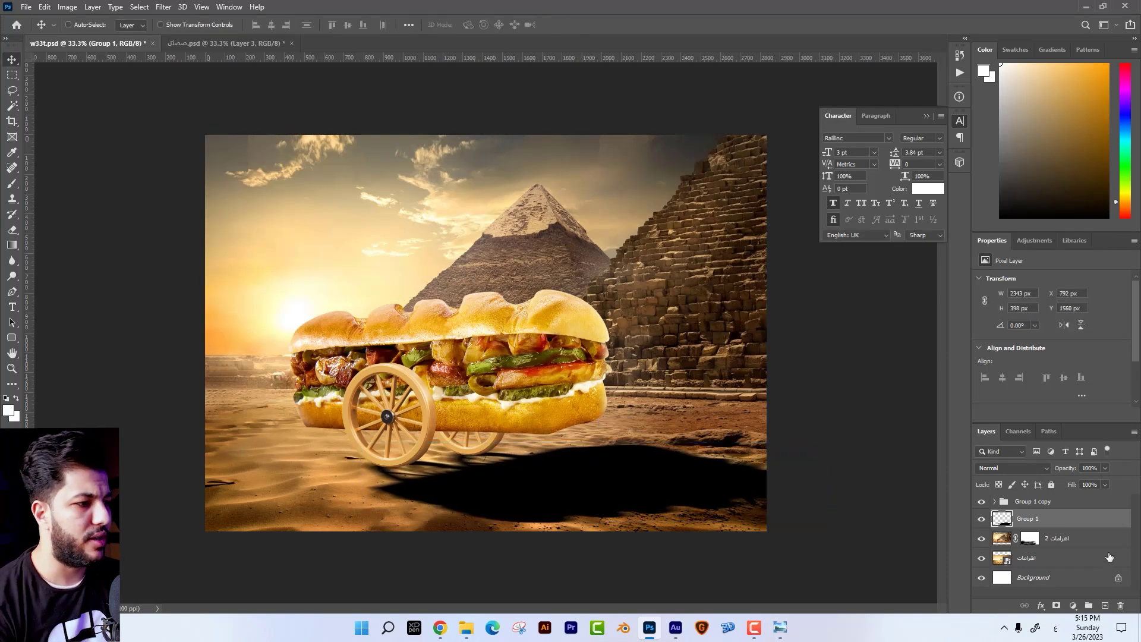
Add a layer mask to the shadow and draw a gradient fading it across the sand
click(1056, 605)
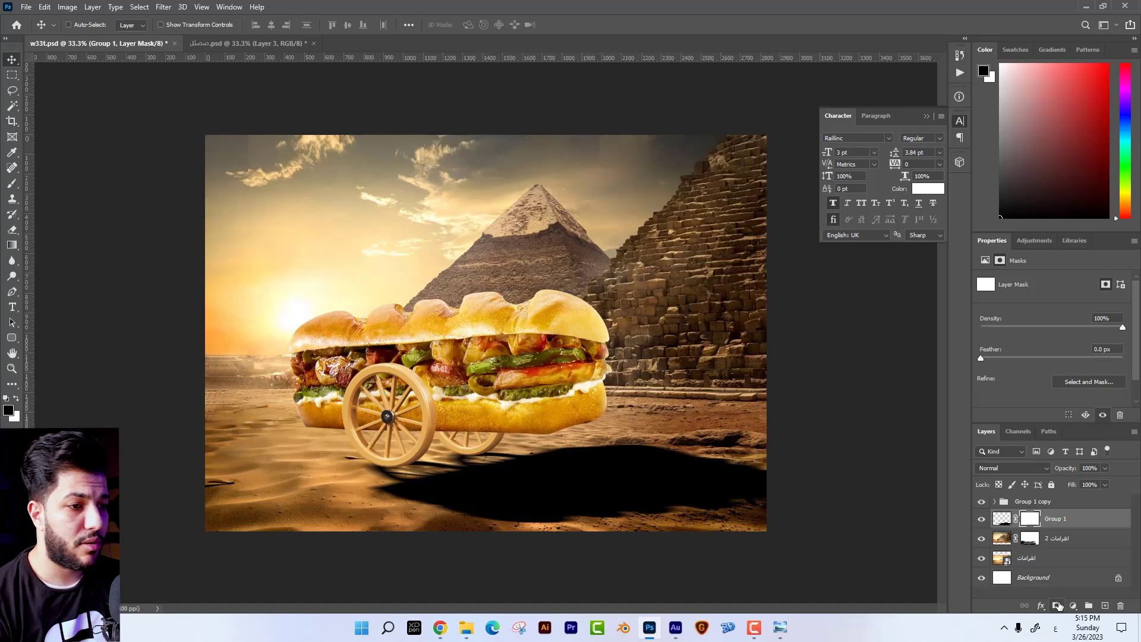
click(10, 245)
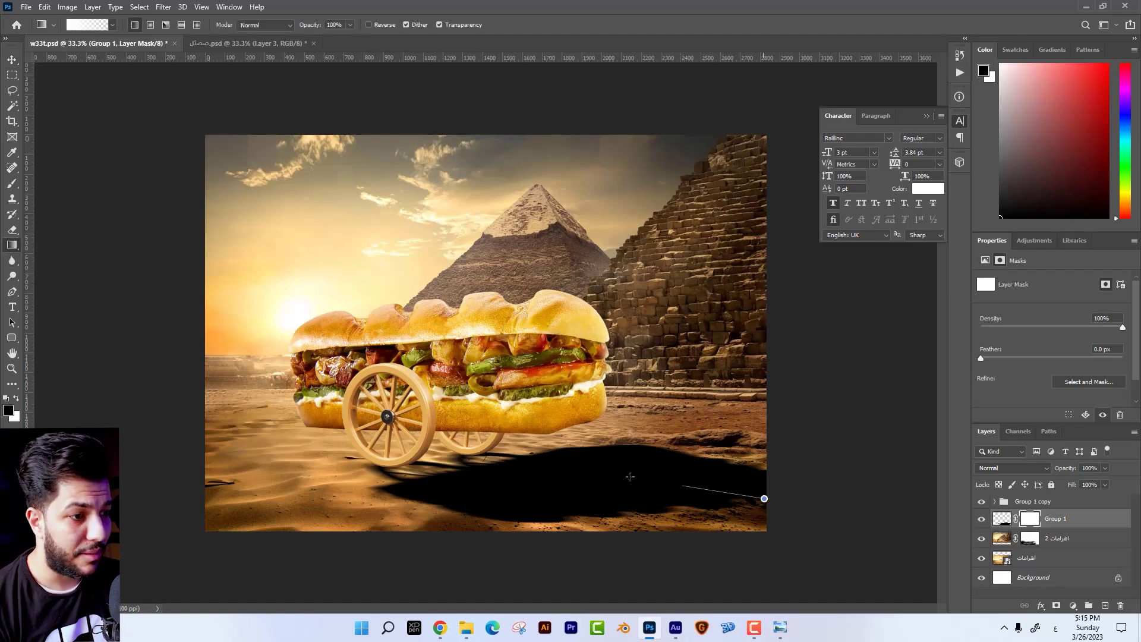
drag(552, 469, 461, 436)
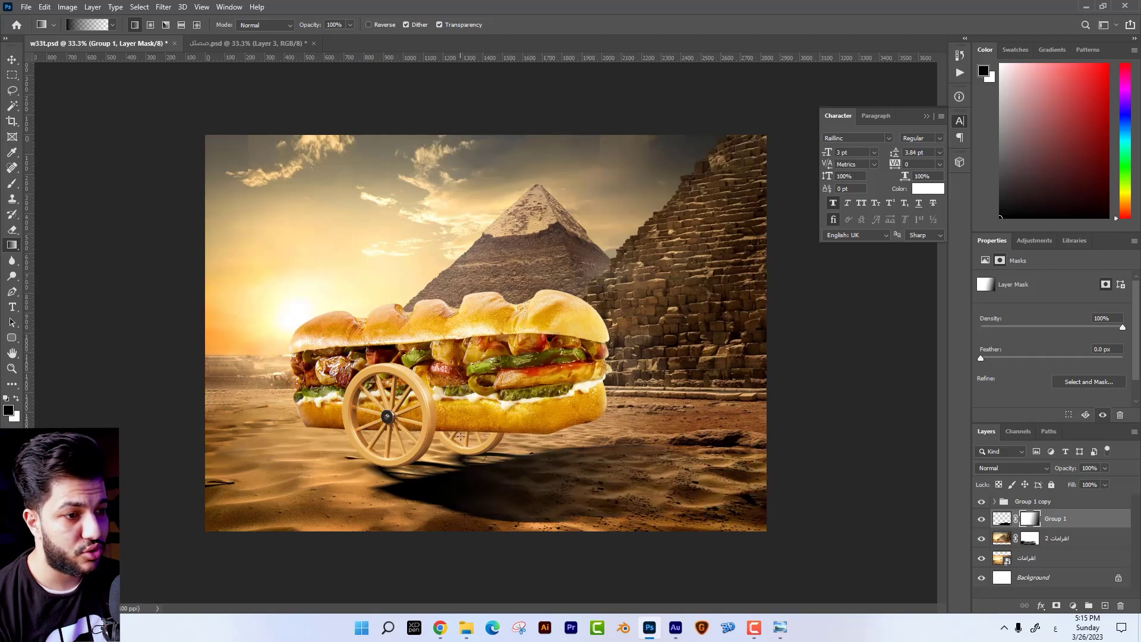
key(ctrl+z)
key(ctrl+shift+z)
key(ctrl+z)
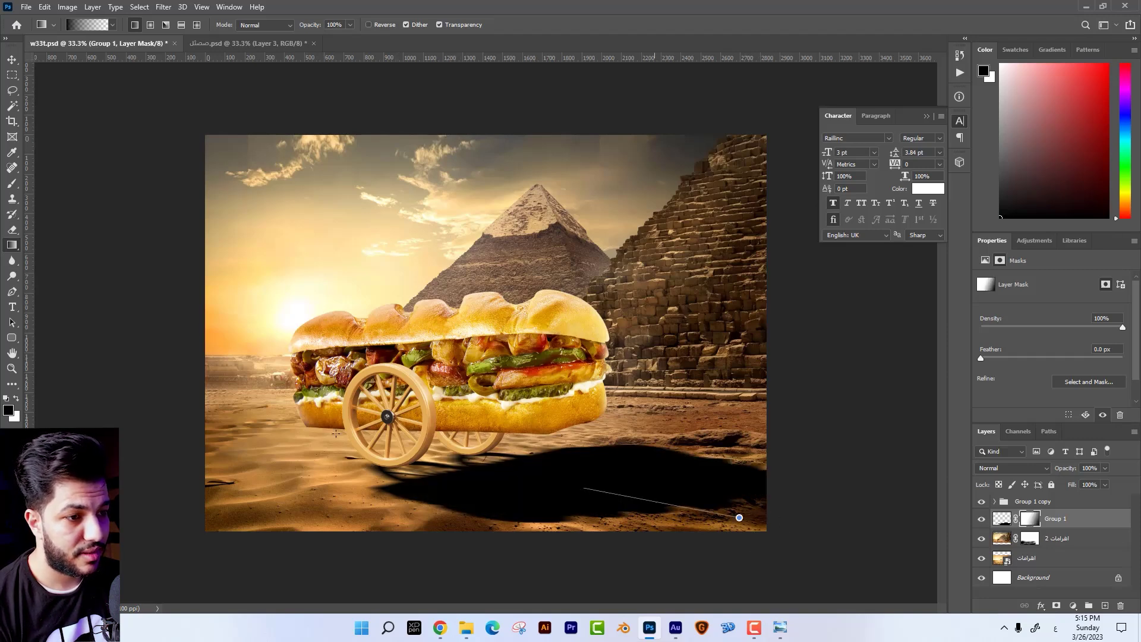
drag(739, 520, 329, 422)
key(ctrl+z)
drag(789, 532, 248, 424)
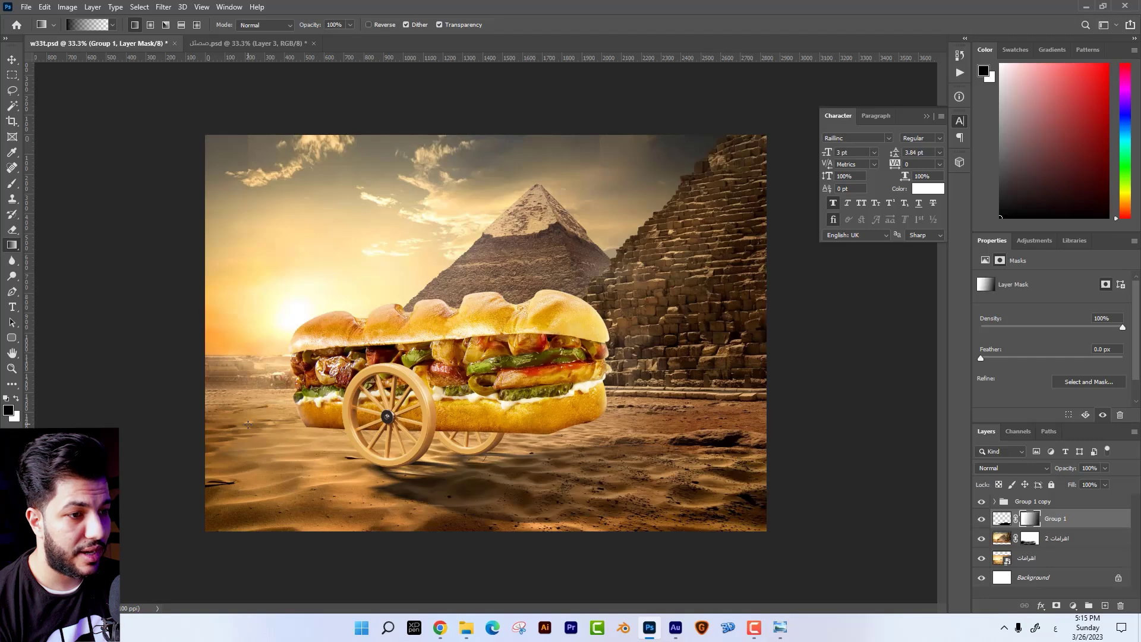
key(ctrl+z)
drag(770, 516, 290, 389)
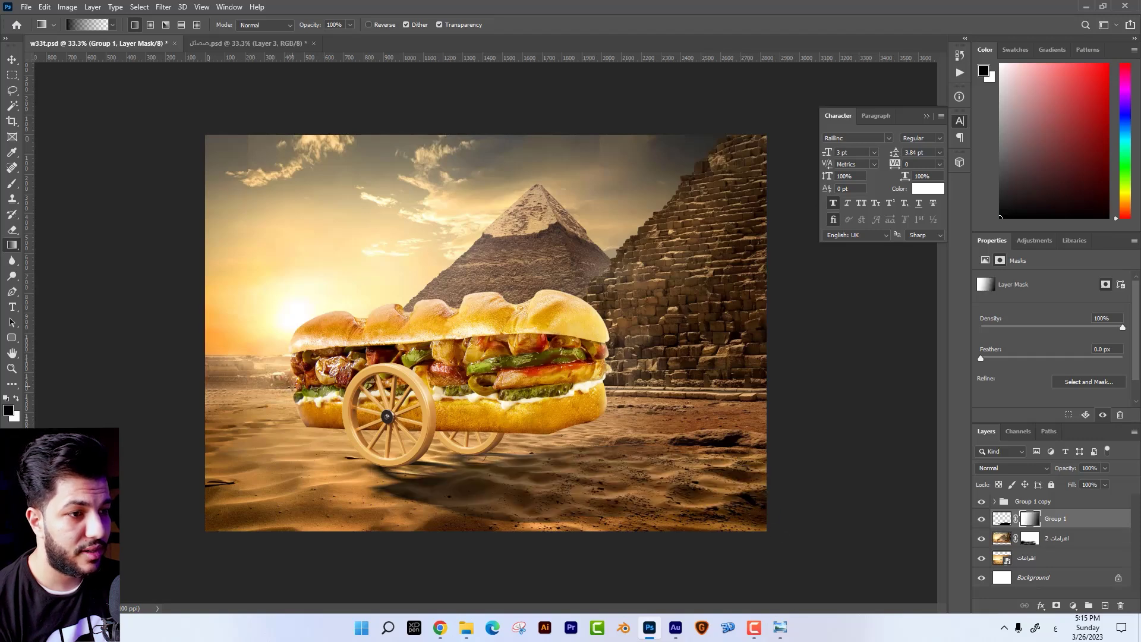
Rotate and skew the shadow further toward the lower right
key(ctrl+t)
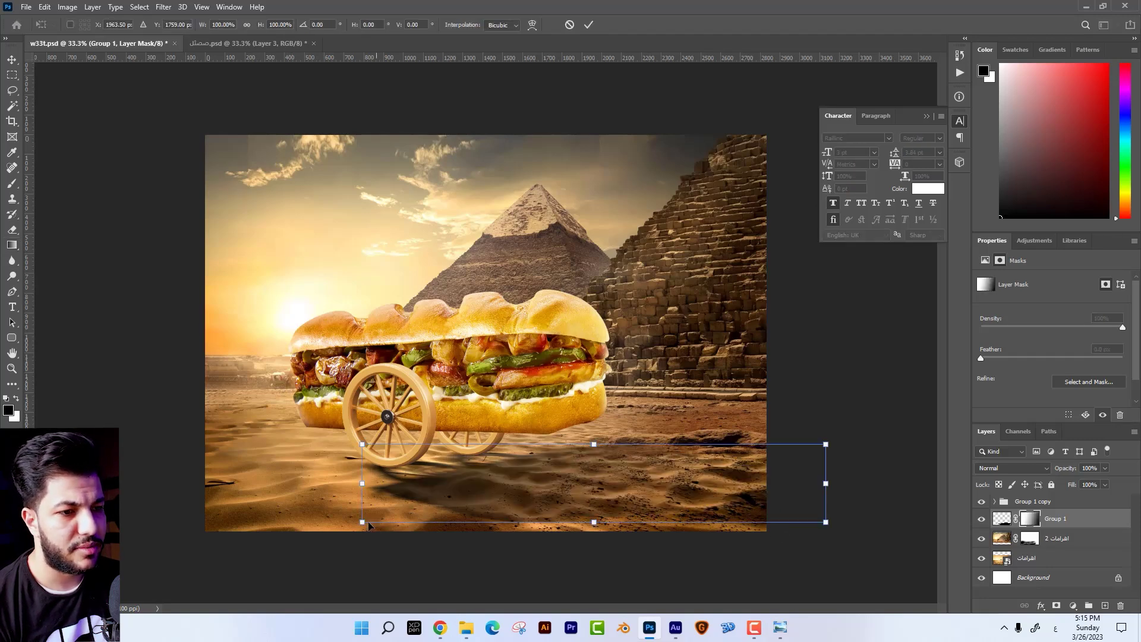
drag(369, 524, 387, 518)
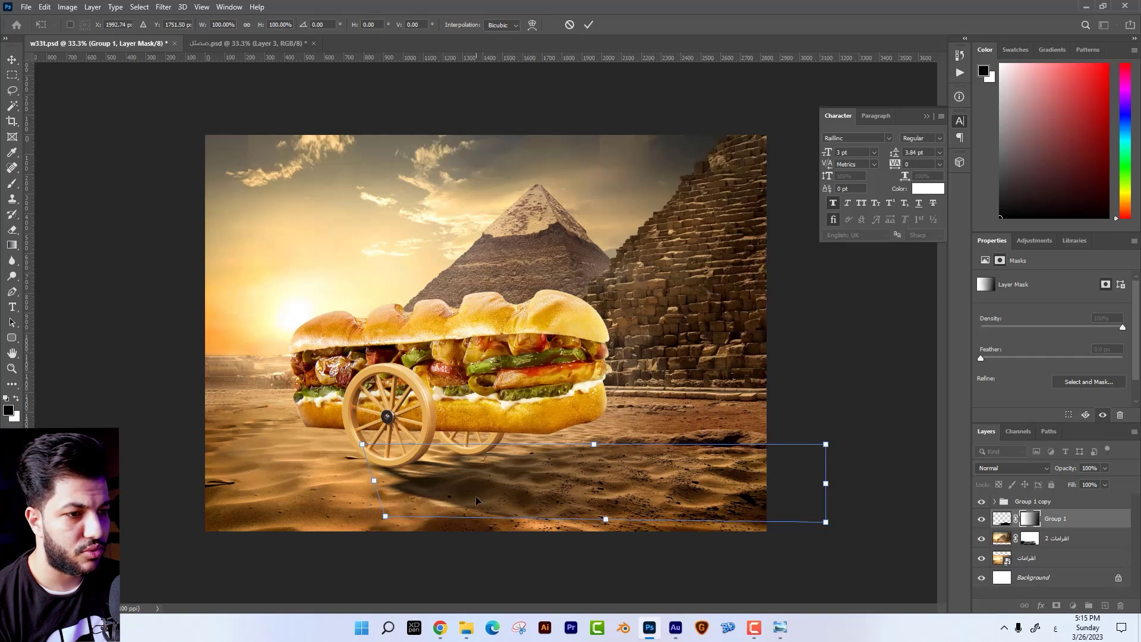
key(Return)
key(ctrl+t)
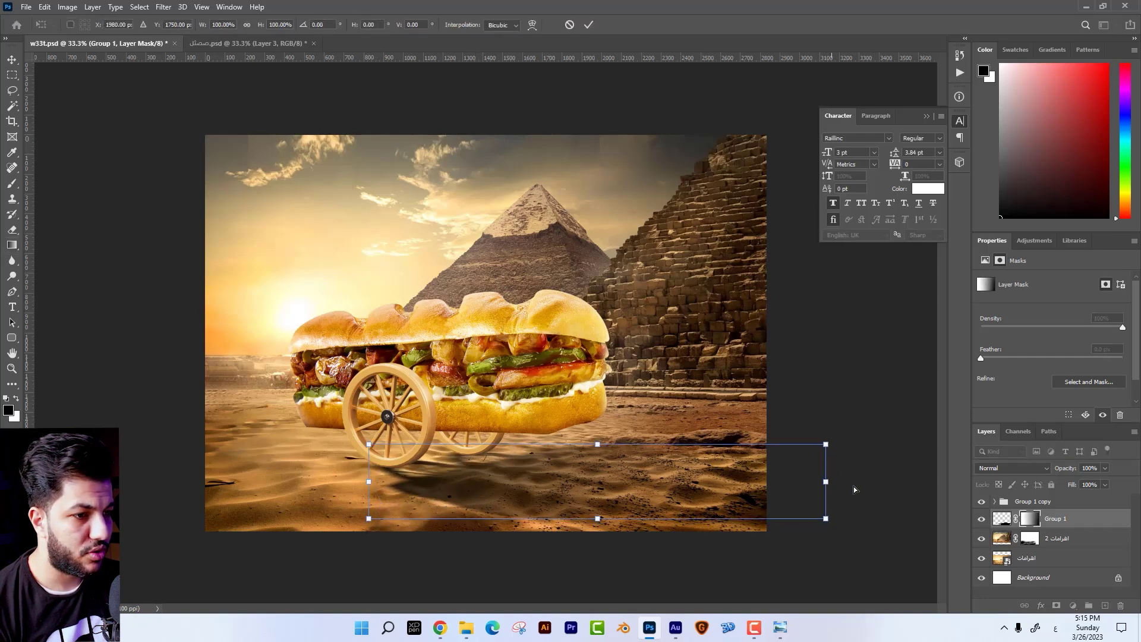
drag(889, 504, 918, 483)
drag(637, 445, 619, 445)
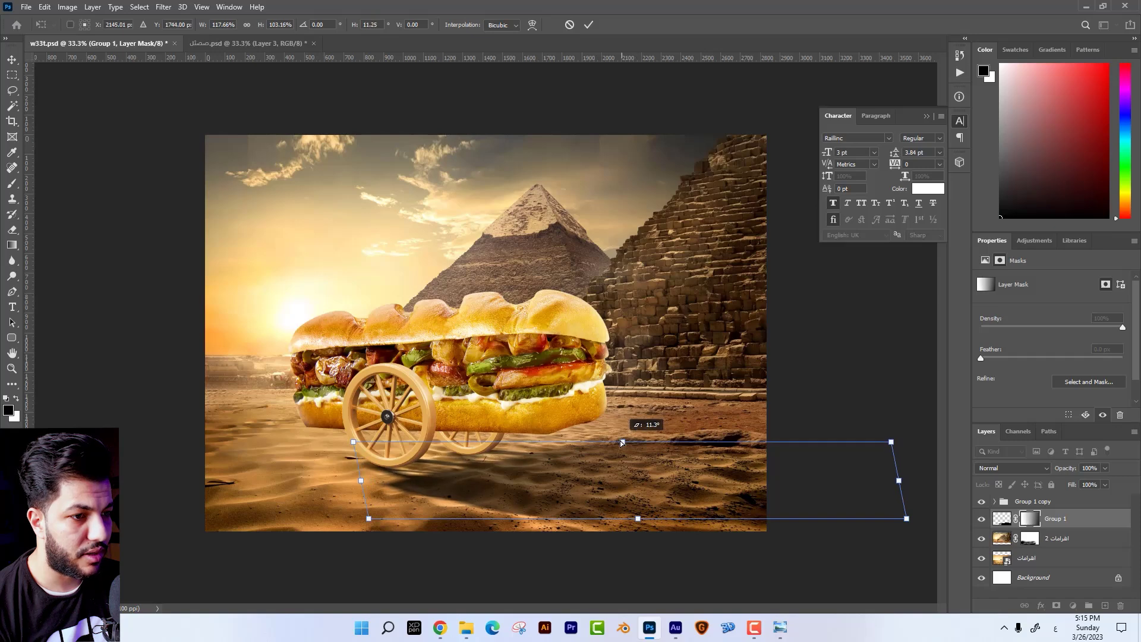
key(Return)
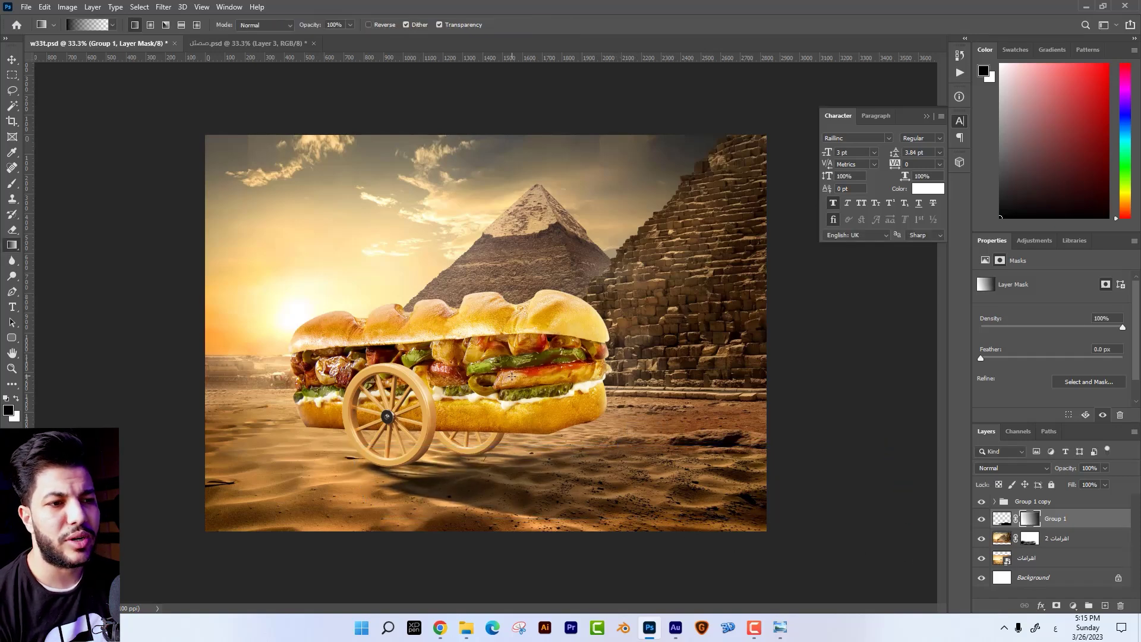
Erase Group 1's shadow pixels lightly just below the wheel
key(e)
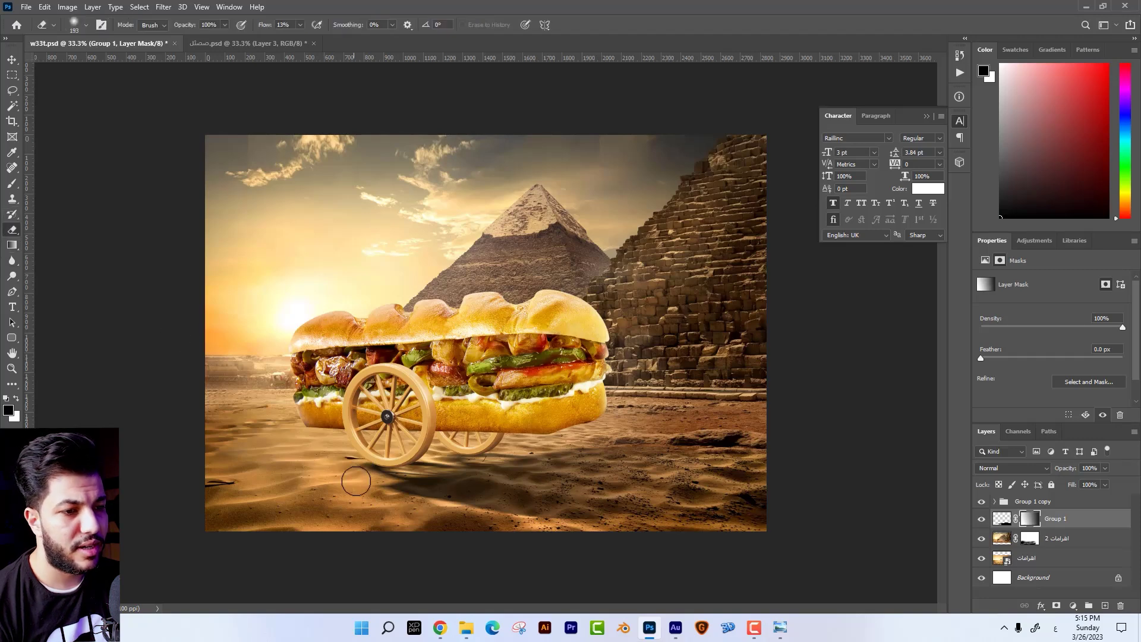
click(1001, 520)
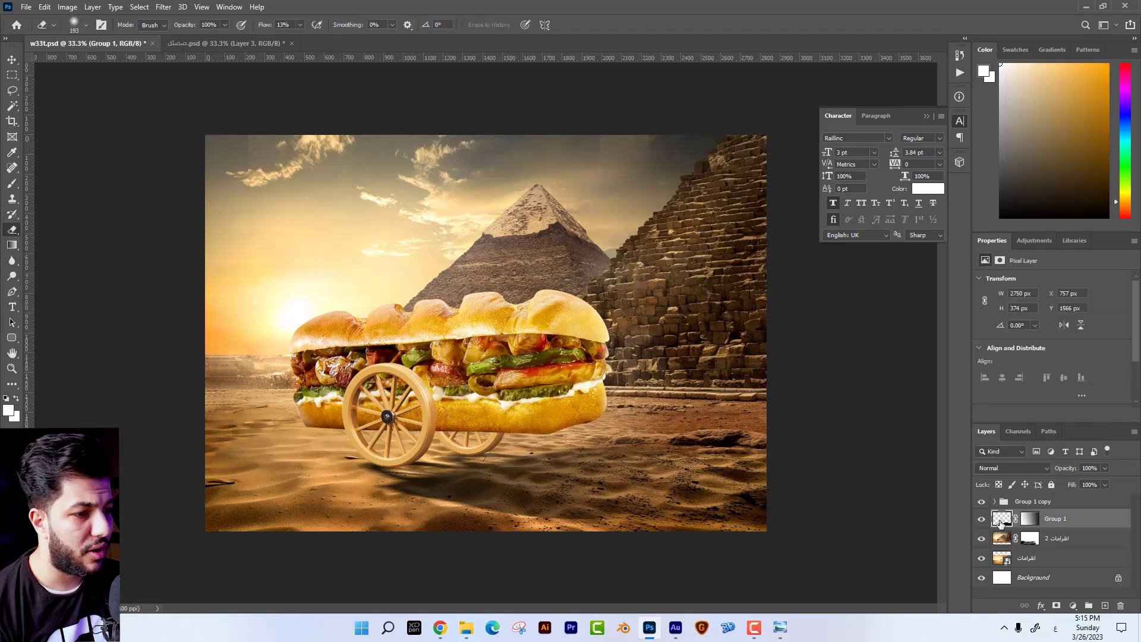
drag(419, 494, 437, 514)
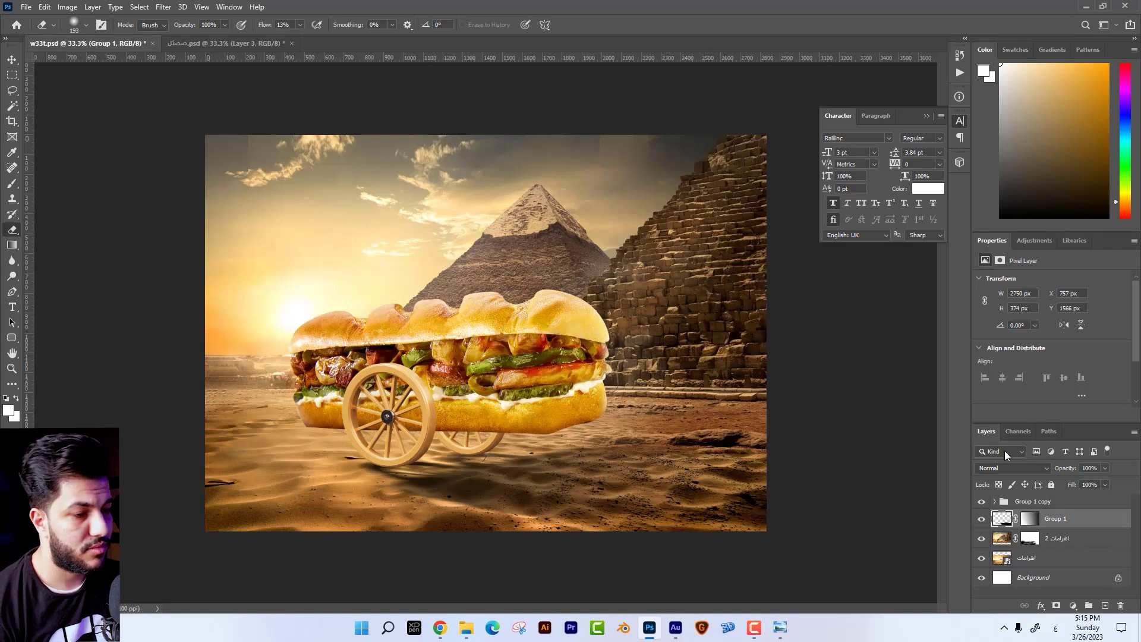
key(ctrl+minus)
key(ctrl+plus)
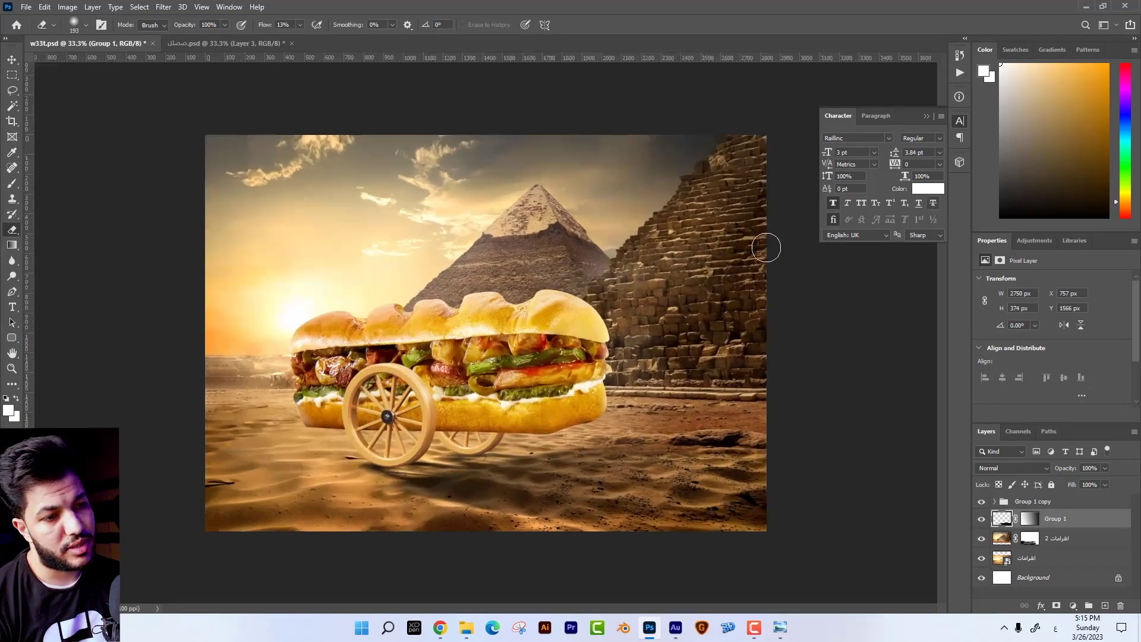
Slant the shadow's left side to the right and skew its top edge slightly
key(ctrl+t)
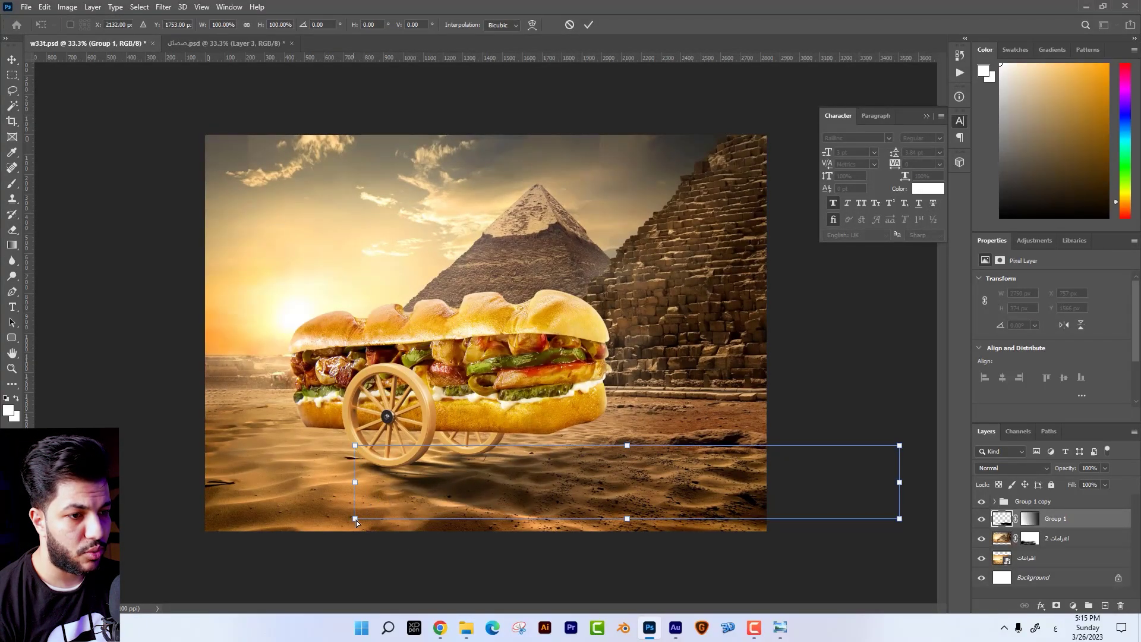
drag(355, 519, 387, 513)
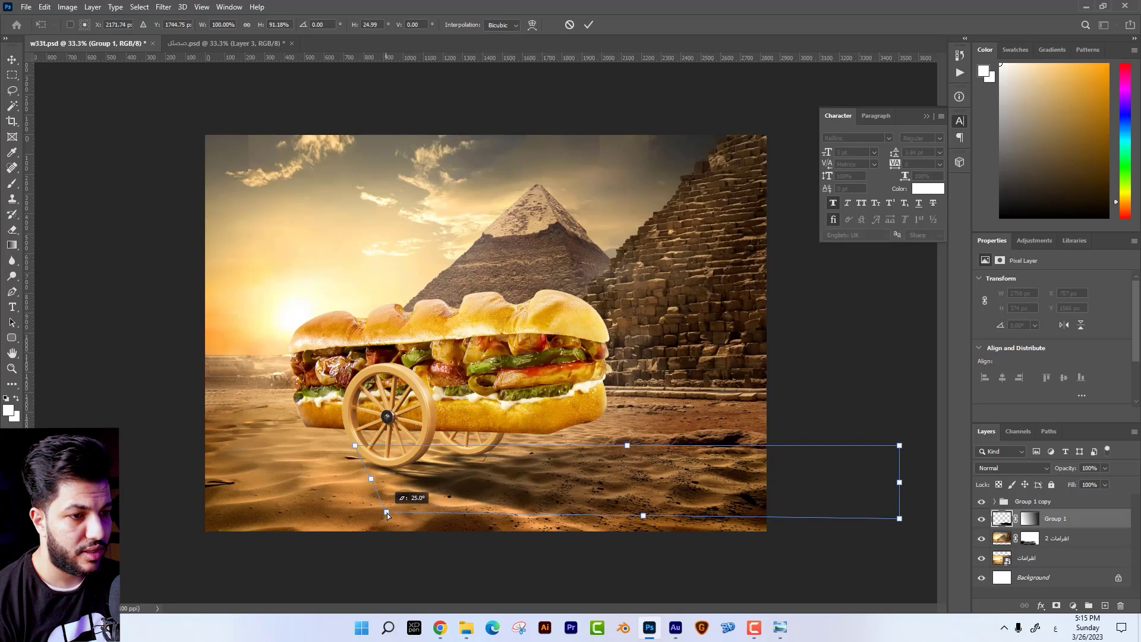
drag(387, 512, 388, 512)
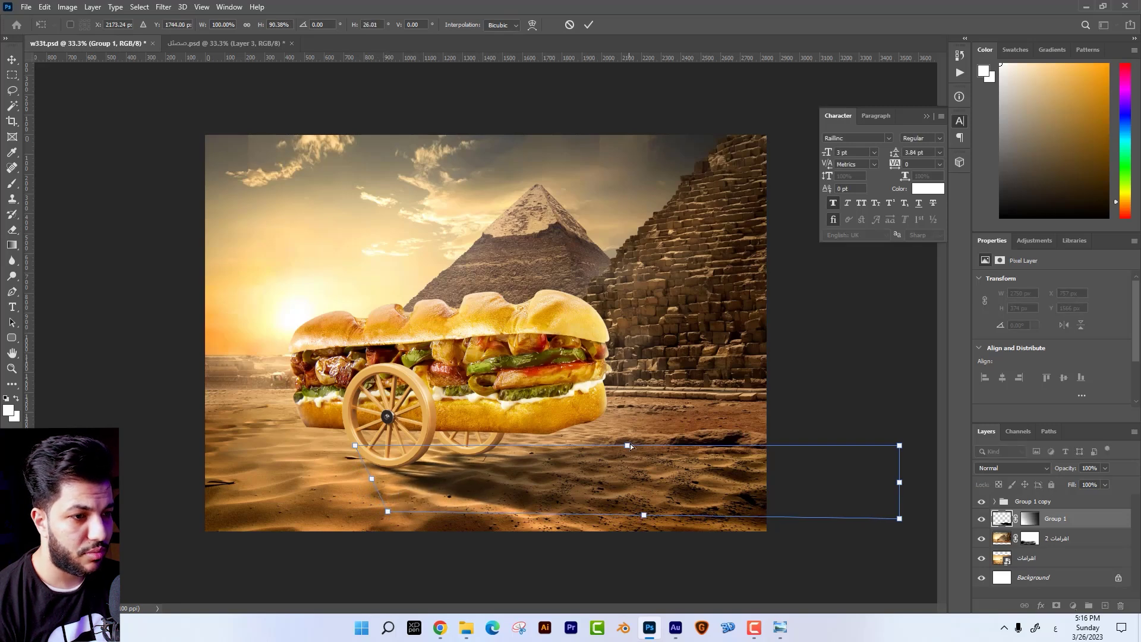
drag(631, 446, 635, 445)
key(Return)
key(e)
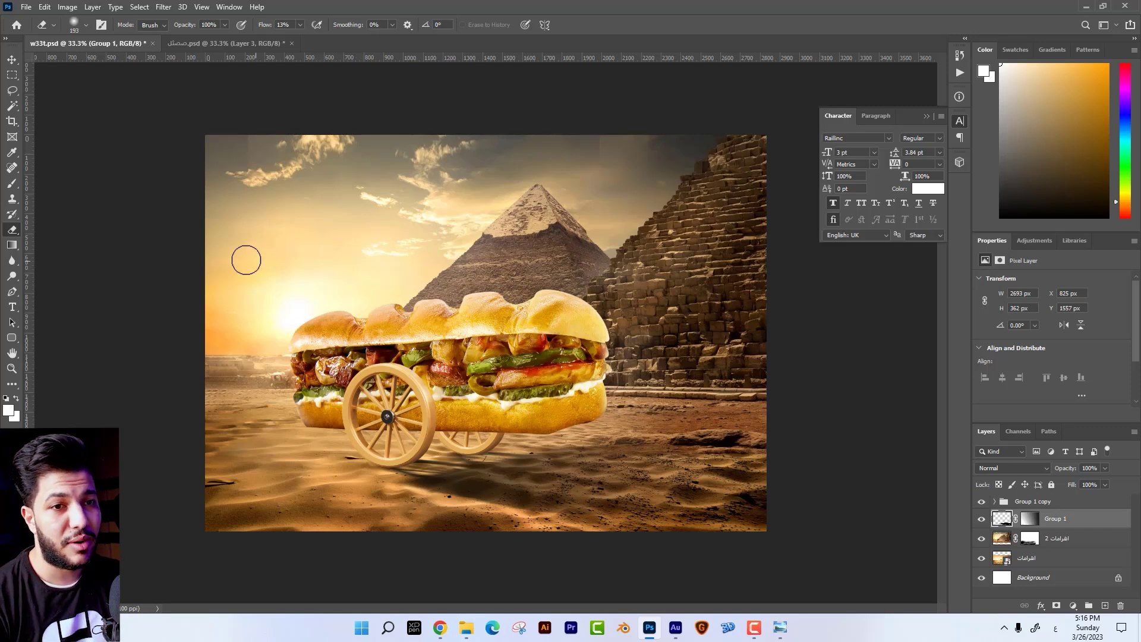
click(11, 183)
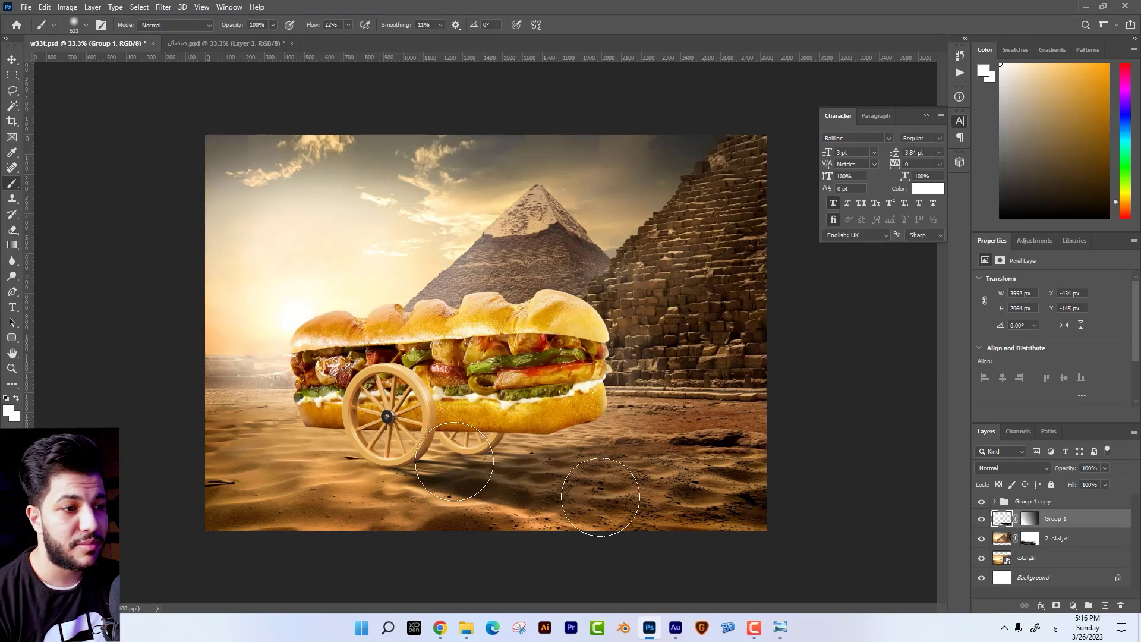
drag(467, 472, 854, 520)
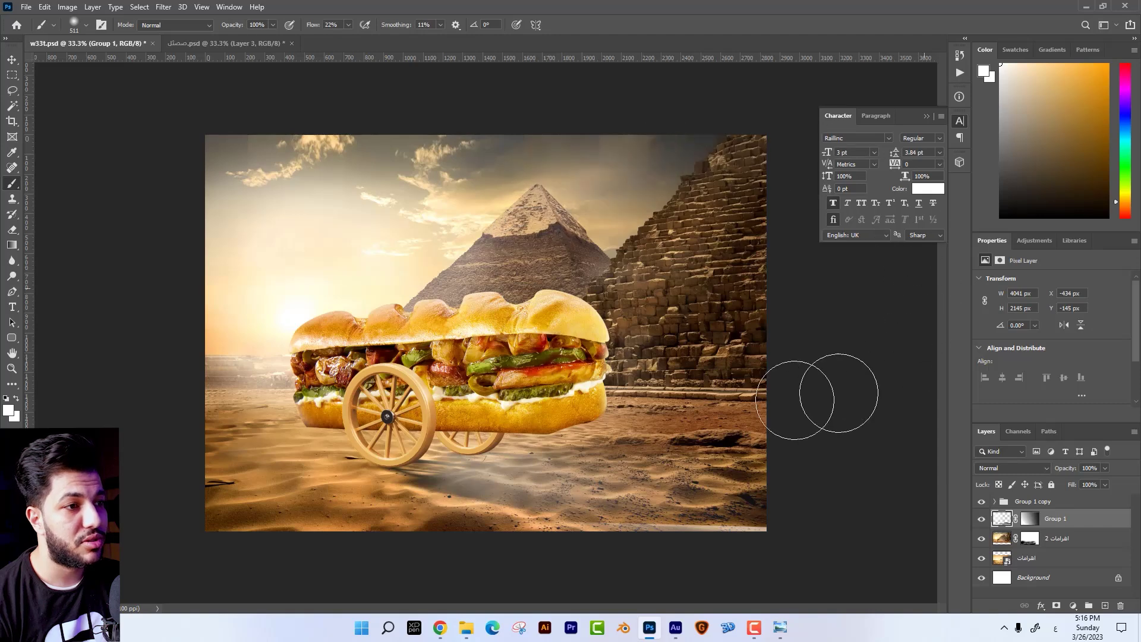
drag(718, 158, 246, 572)
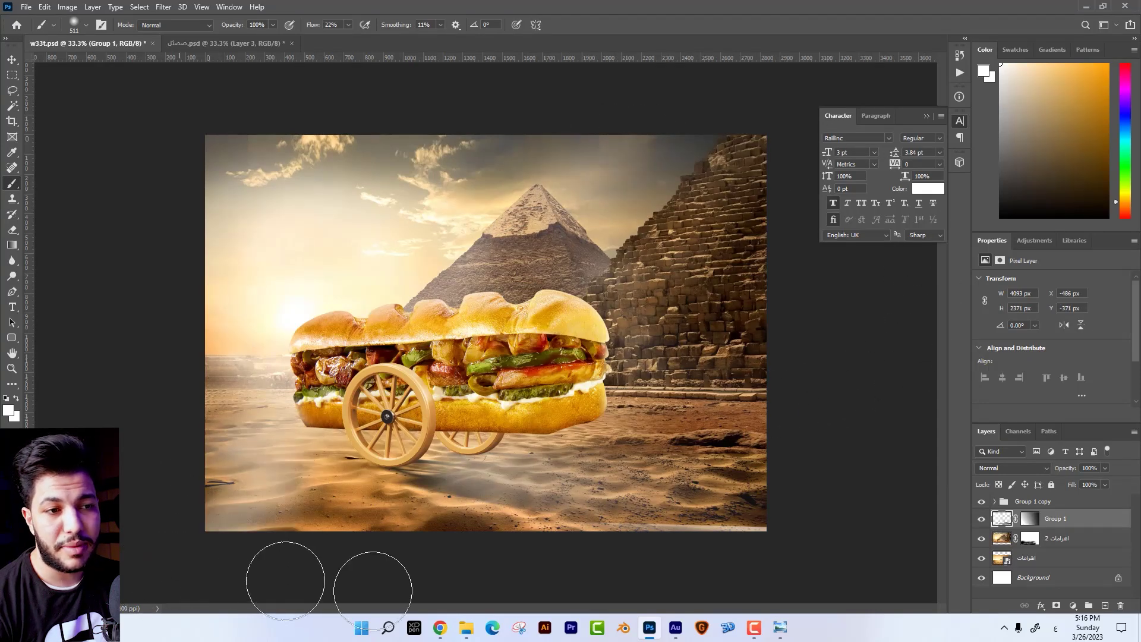
key(ctrl+z)
key(ctrl+z)
key(ctrl+z)
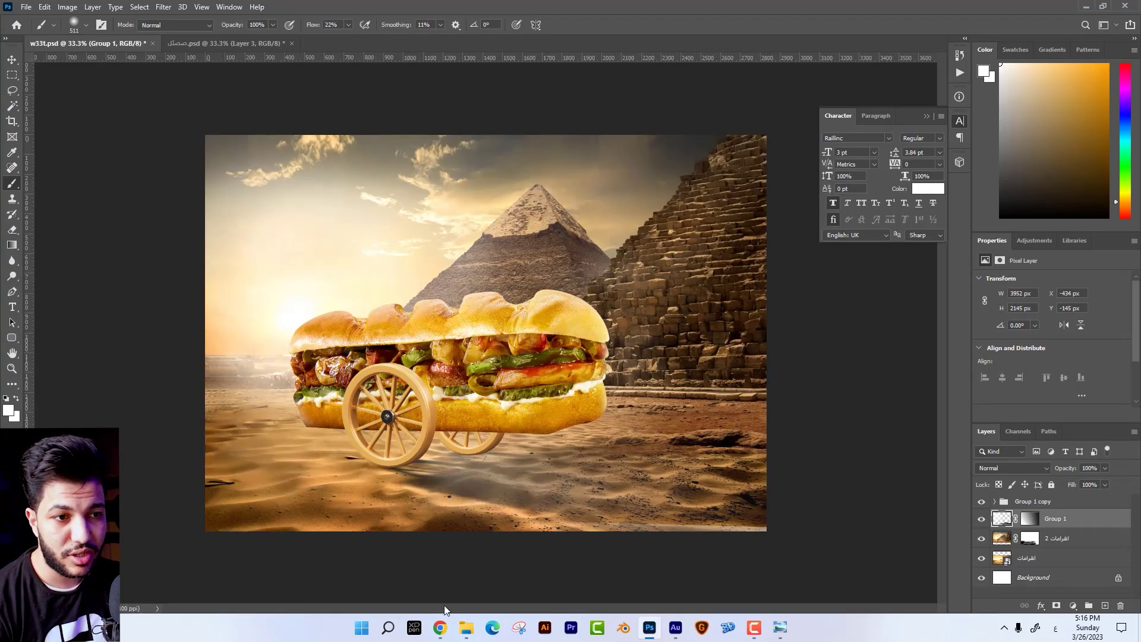
key(ctrl+z)
key(ctrl+z)
key(ctrl+z)
key(e)
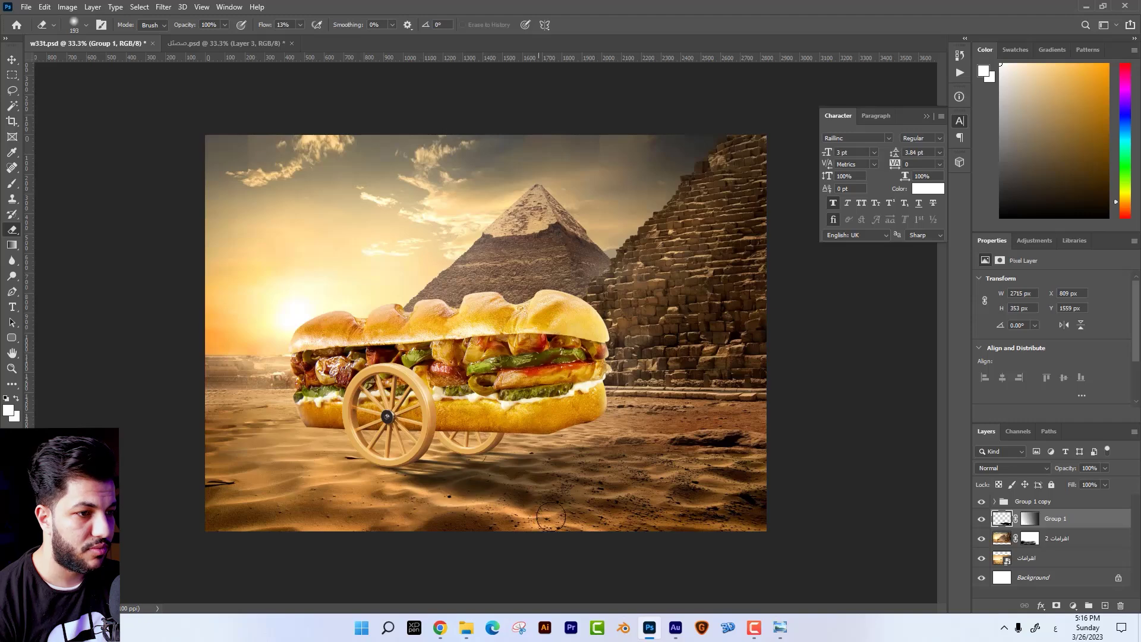
key(ctrl+Tab)
key(ctrl+Tab)
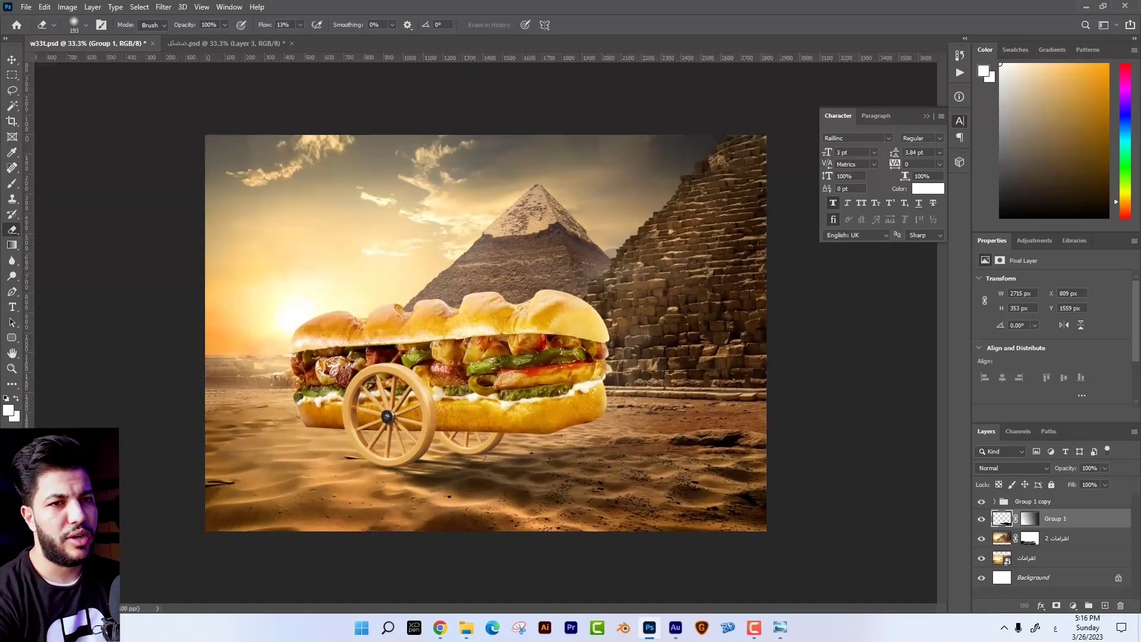
key(v)
key(Up)
key(Up)
key(Up)
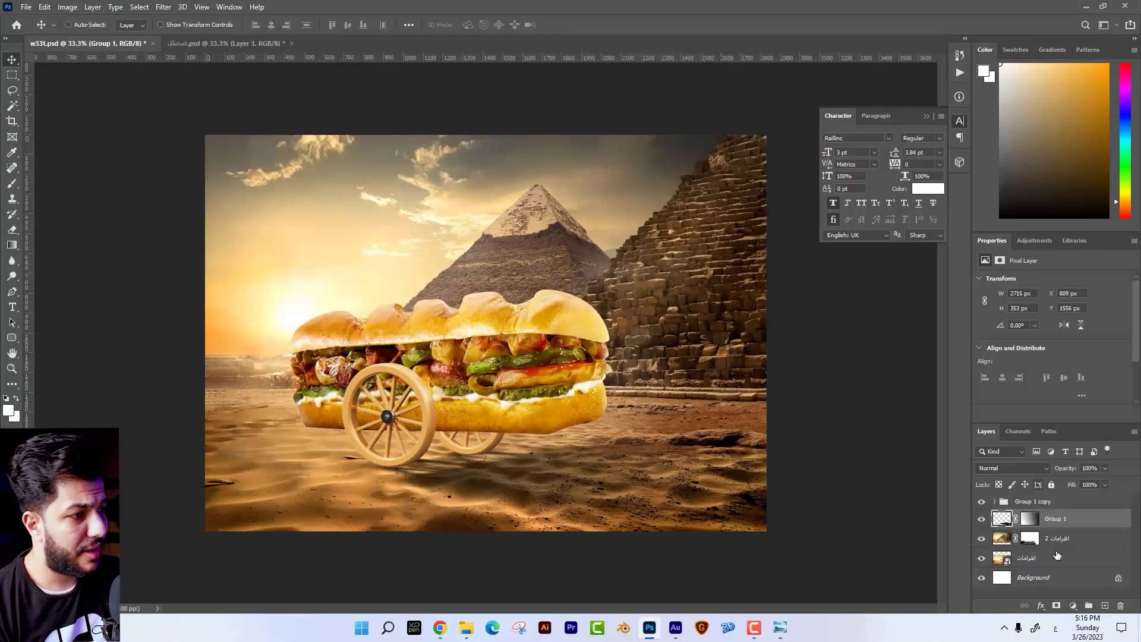
Add a layer clipped to Group 1 copy, darken it with a black gradient at 87% opacity
click(1053, 506)
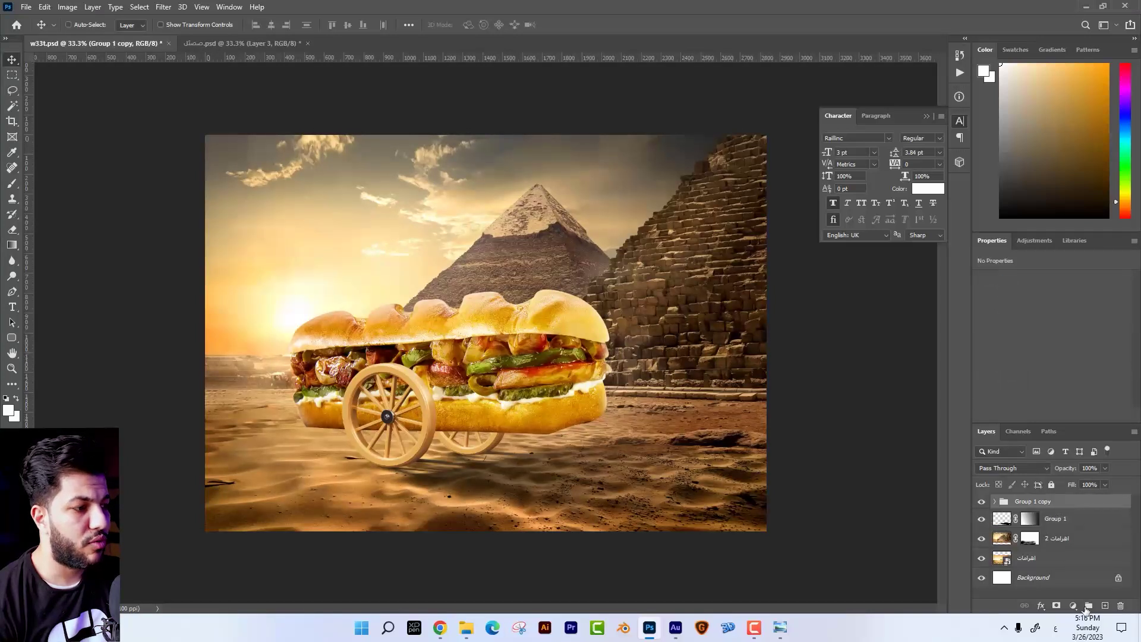
click(1105, 606)
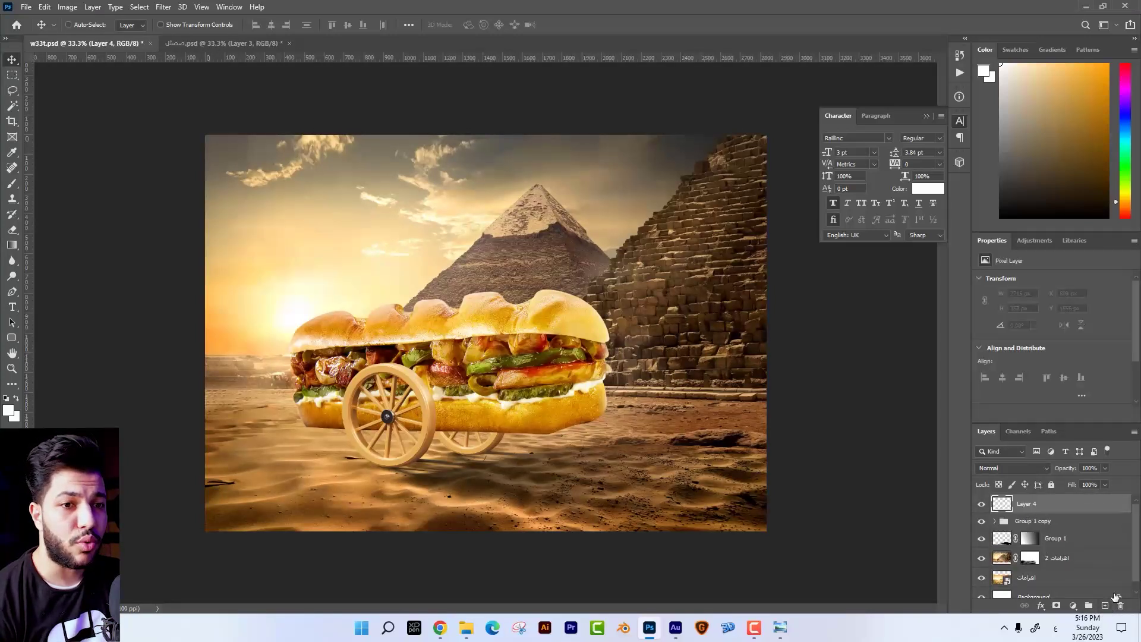
key(ctrl+alt+g)
click(13, 244)
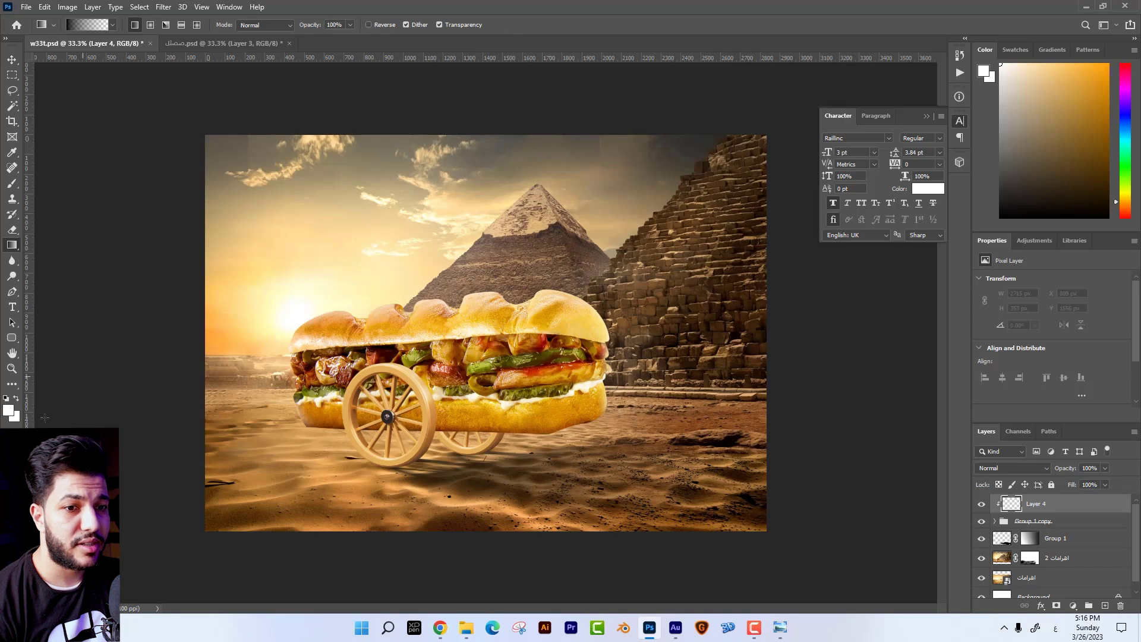
click(8, 410)
click(951, 478)
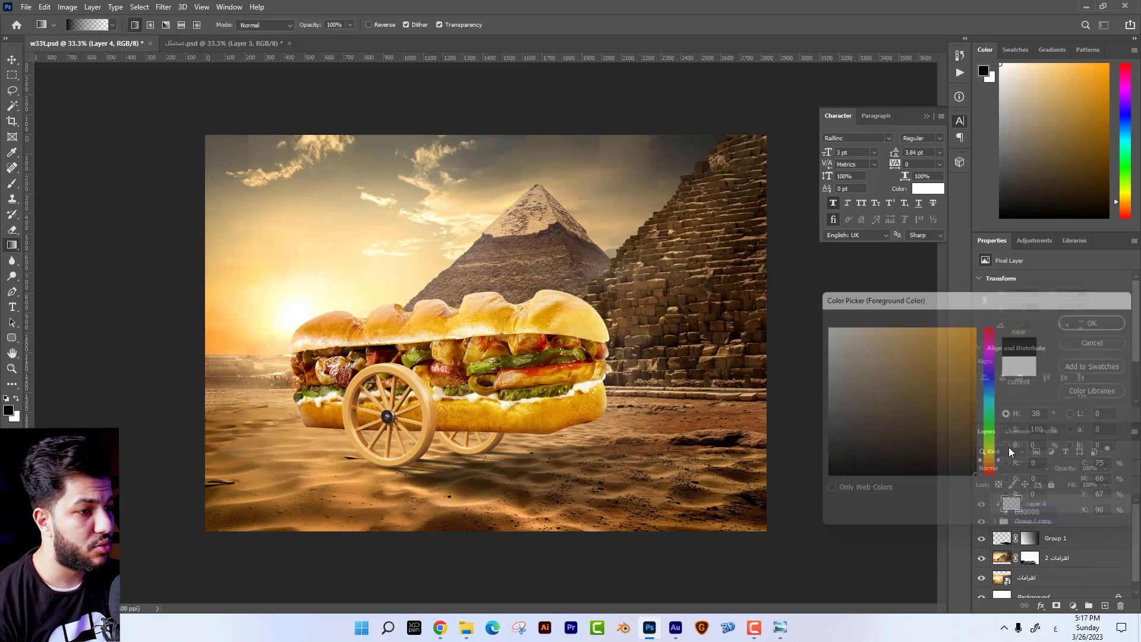
key(Return)
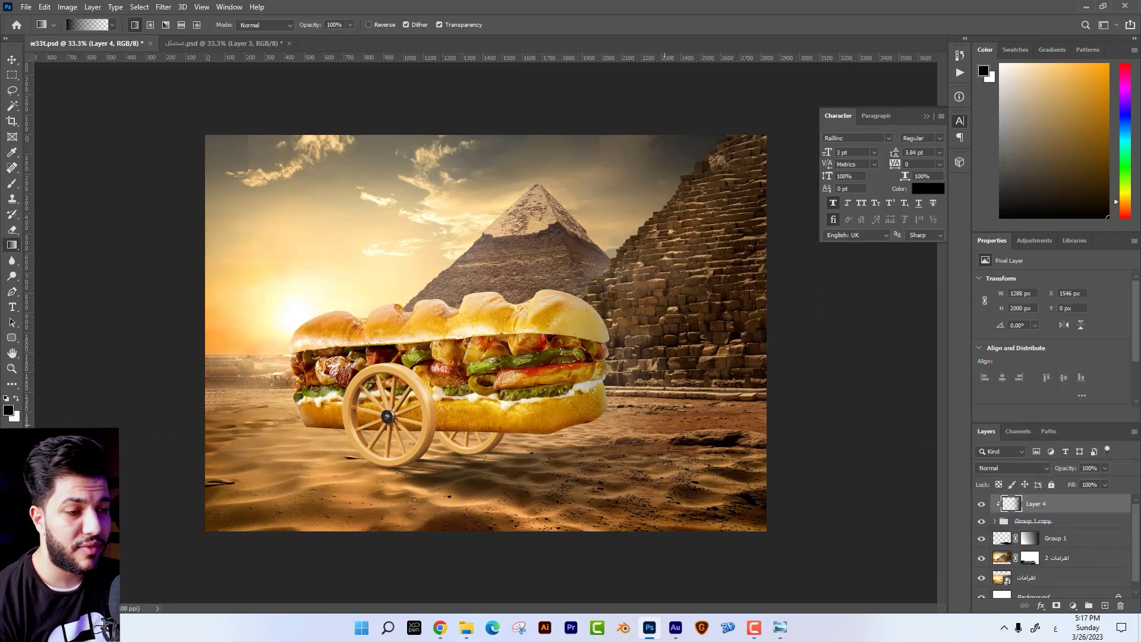
drag(768, 375, 117, 373)
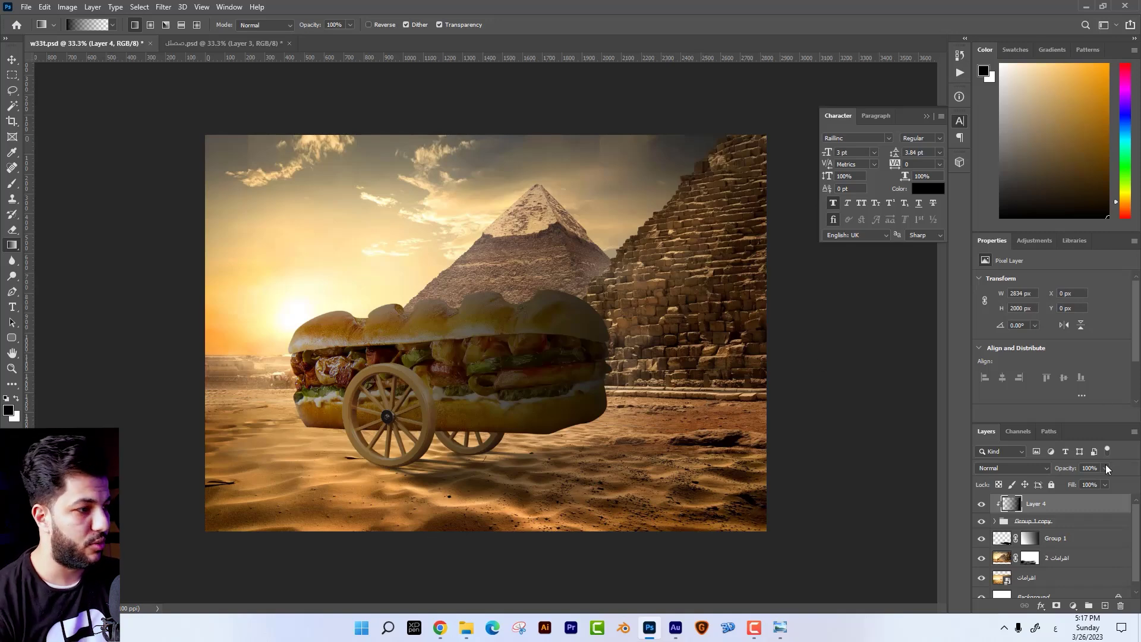
drag(1104, 465, 1096, 478)
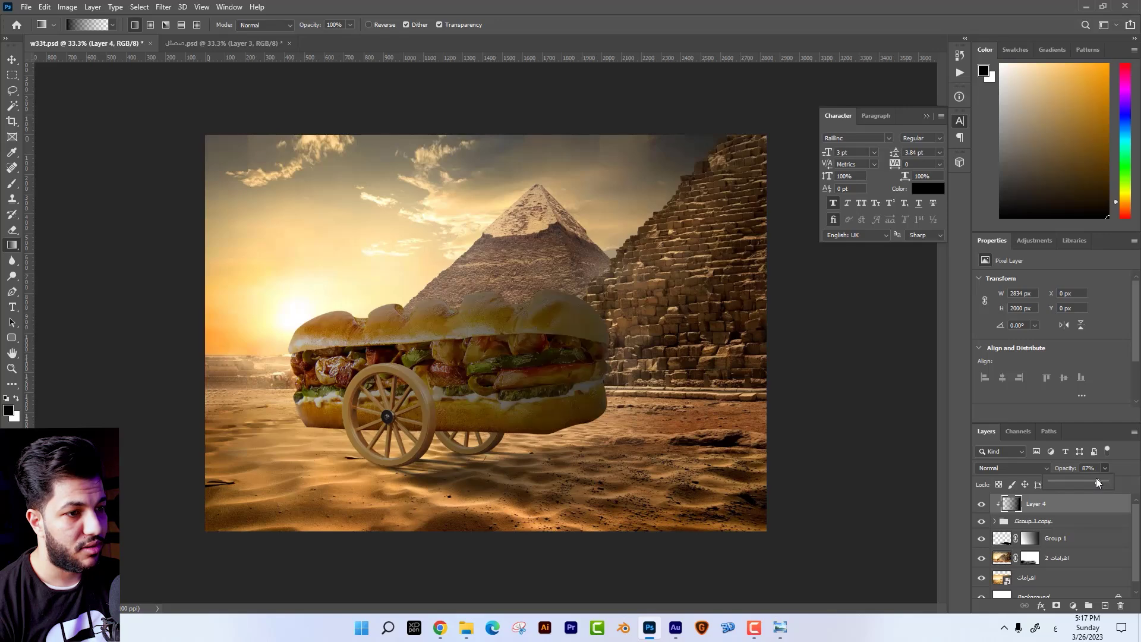
Erase the sandwich top with a soft 22%-flow eraser, then shrink it to 448 px
click(12, 229)
right_click(524, 311)
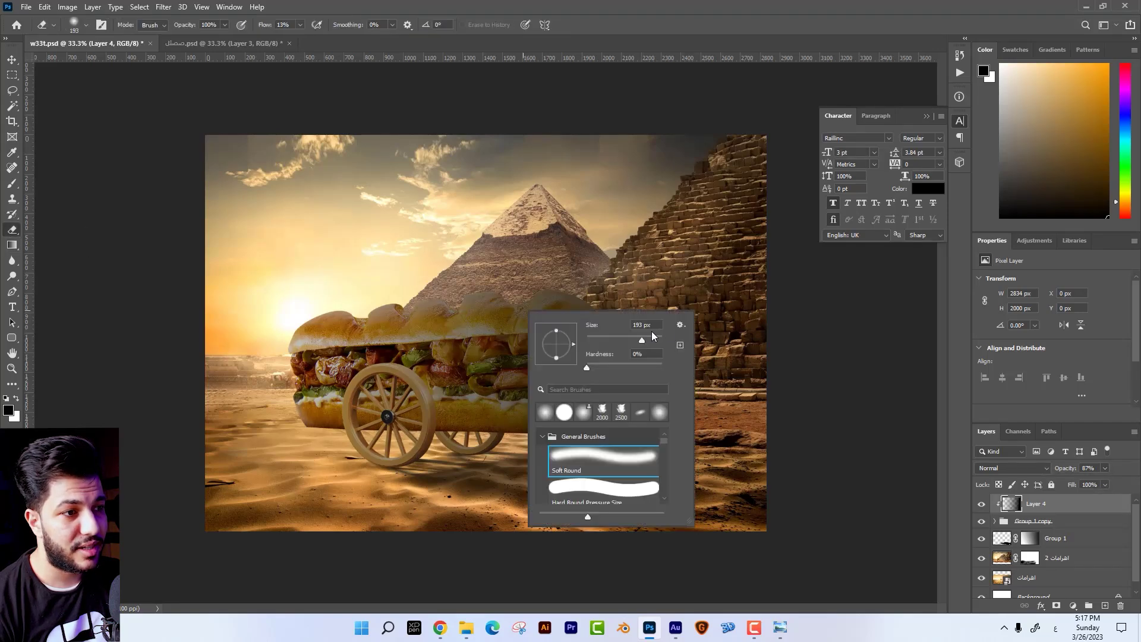
click(658, 338)
click(301, 25)
drag(299, 37, 304, 37)
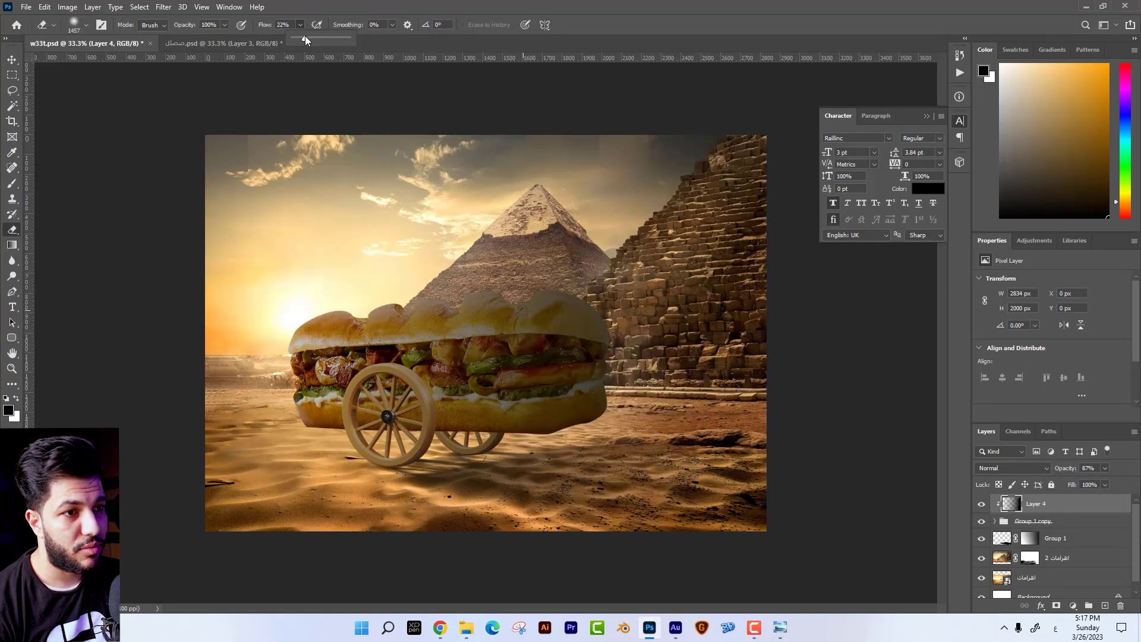
mouse_move(356, 271)
mouse_down()
mouse_move(368, 205)
mouse_move(484, 268)
mouse_move(471, 305)
mouse_move(384, 327)
mouse_up()
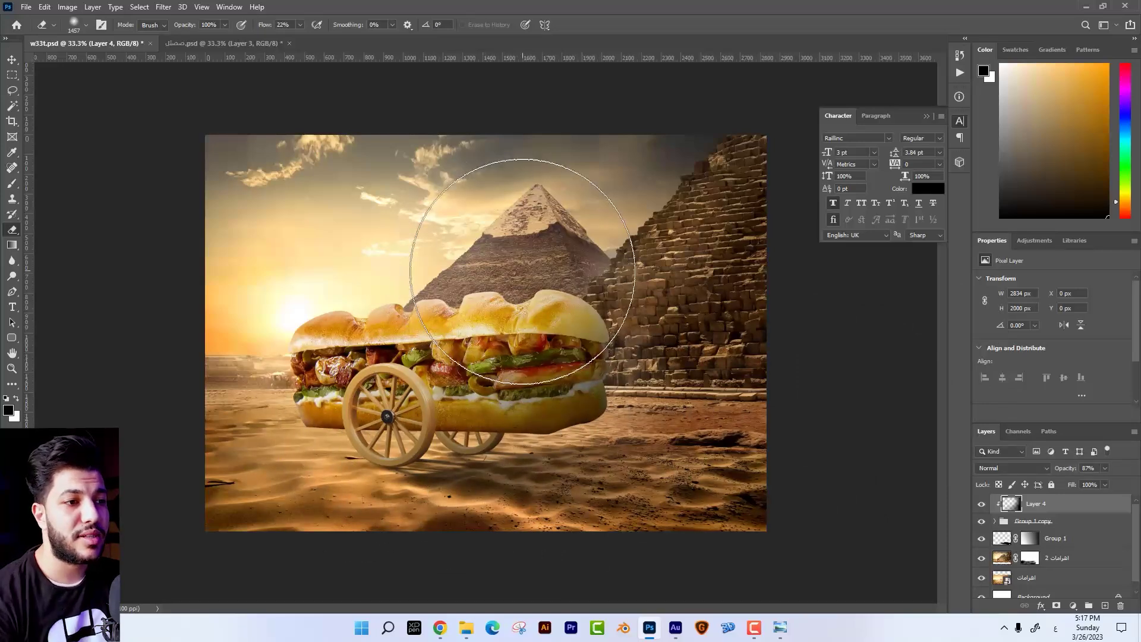
right_click(645, 329)
drag(765, 350, 731, 352)
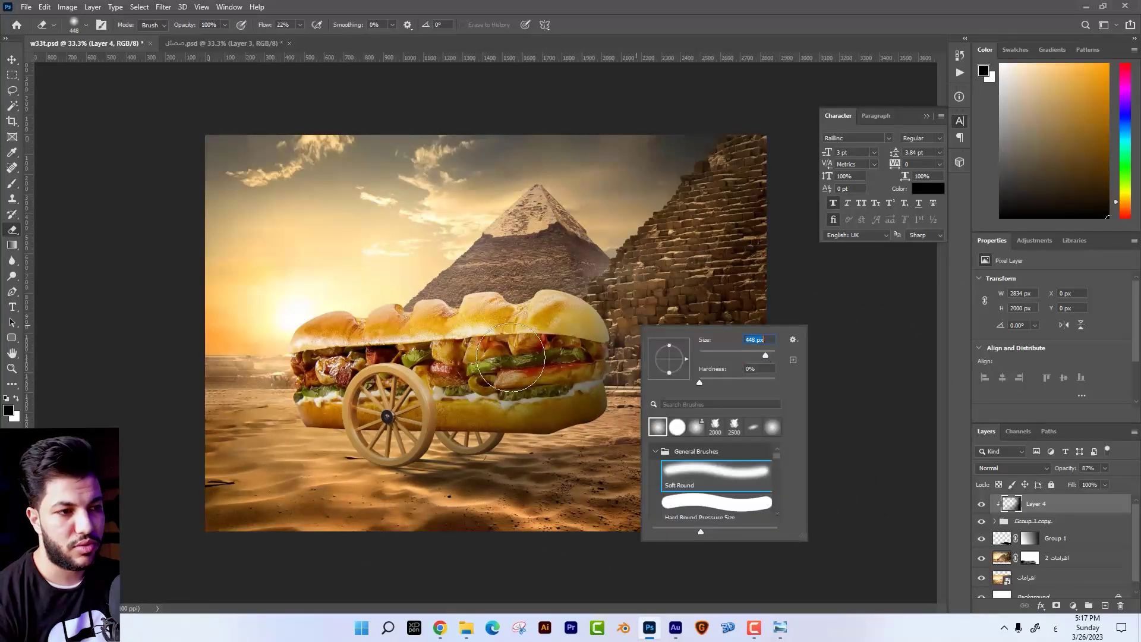
key(Return)
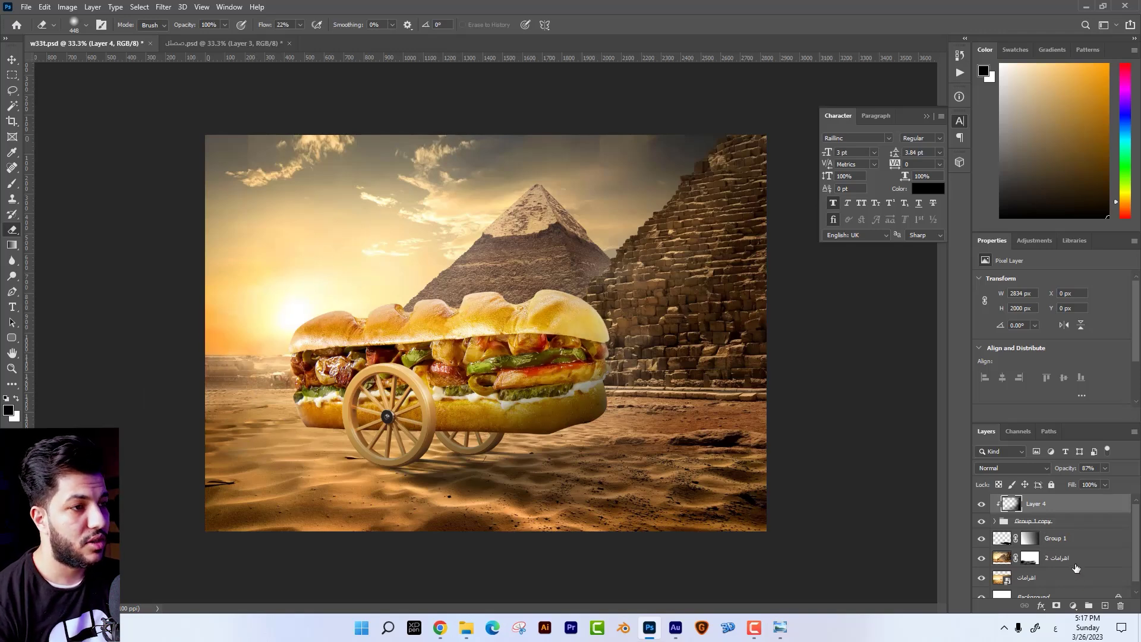
Add a new layer above the pyramids and lay a dark gradient over the right side
click(1057, 557)
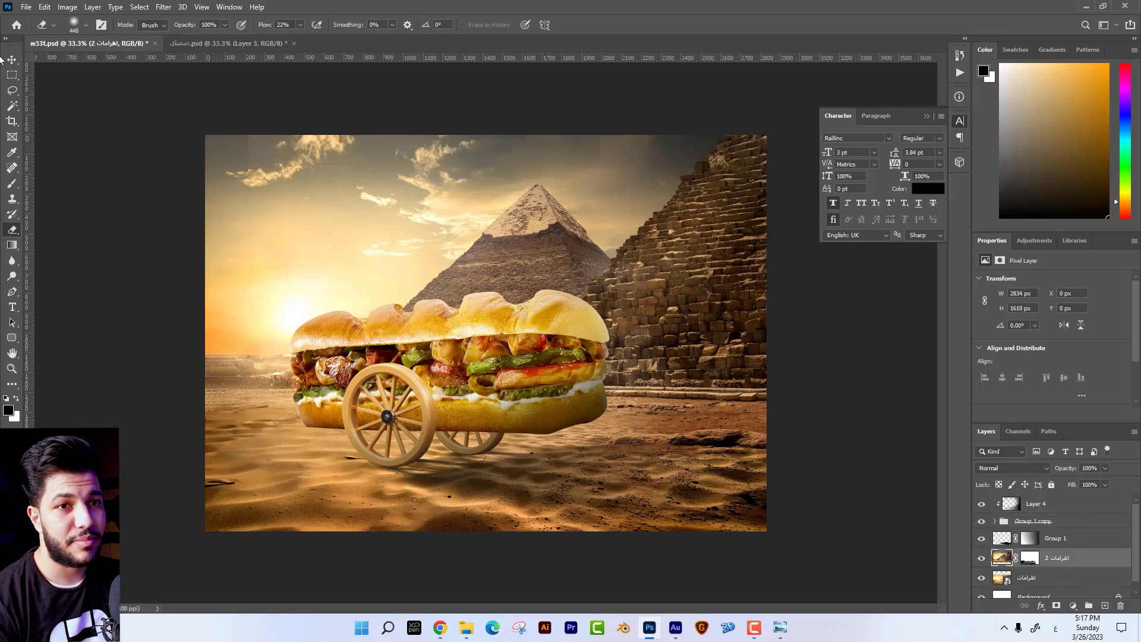
key(v)
drag(534, 196, 496, 177)
key(ctrl+z)
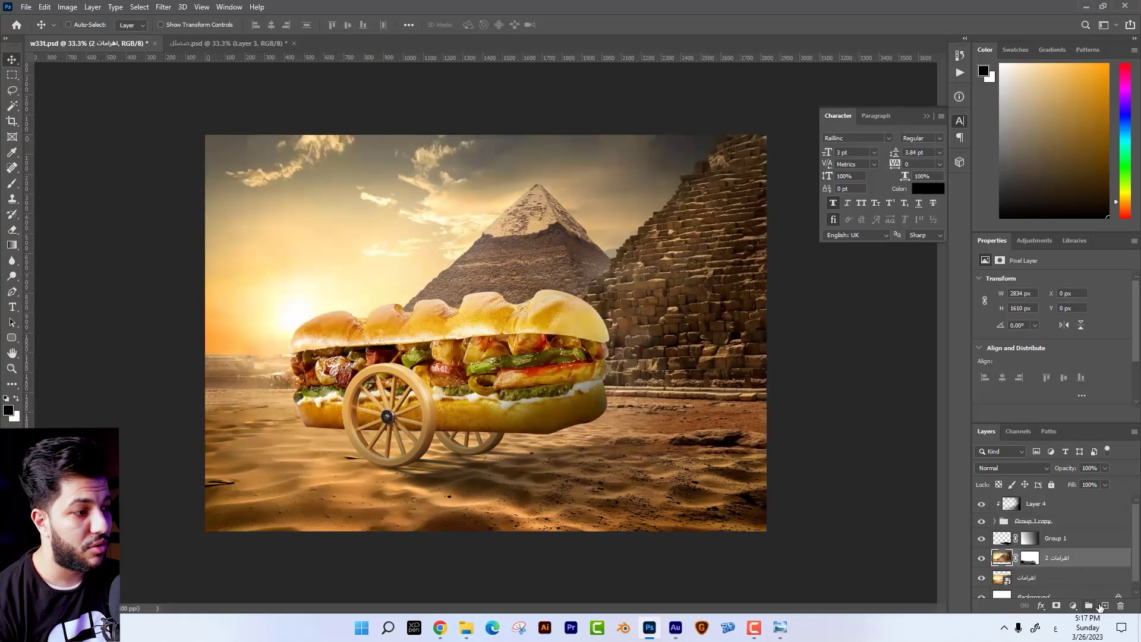
click(1105, 606)
click(12, 245)
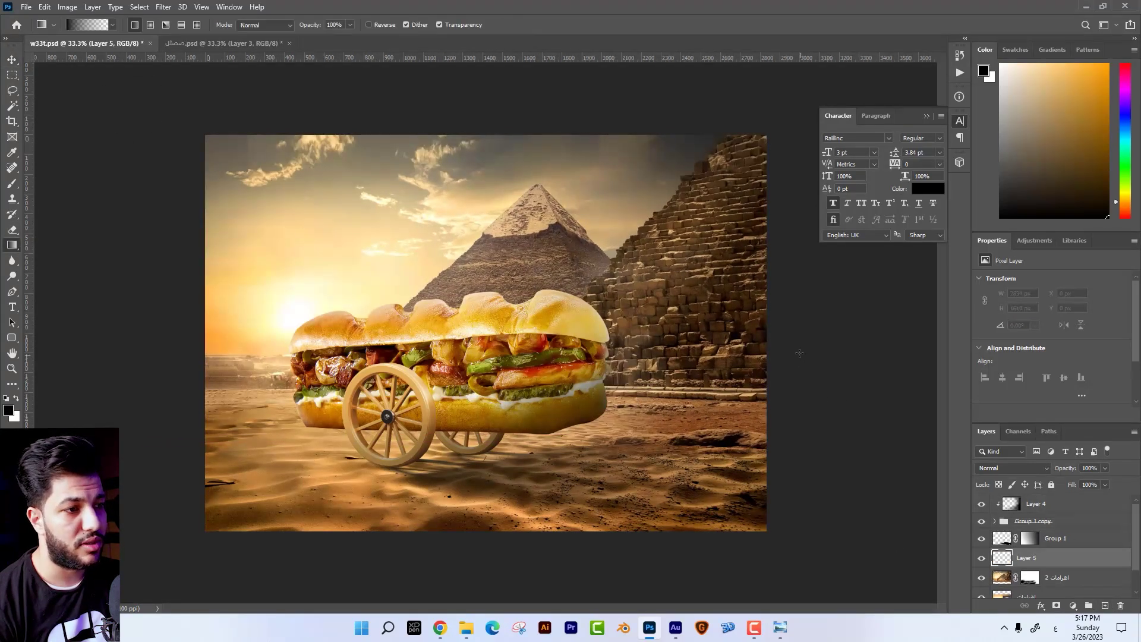
drag(800, 353, 624, 353)
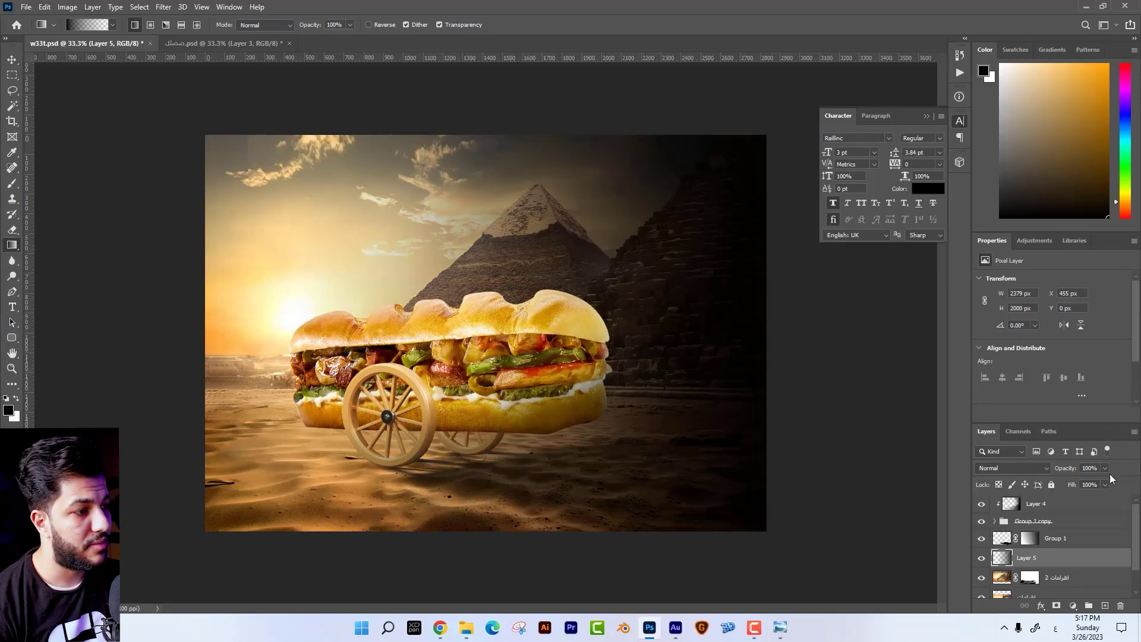
Lower Layer 5 to 43% opacity and set up an 1811 px soft eraser
click(1104, 468)
drag(1109, 480, 1076, 485)
key(e)
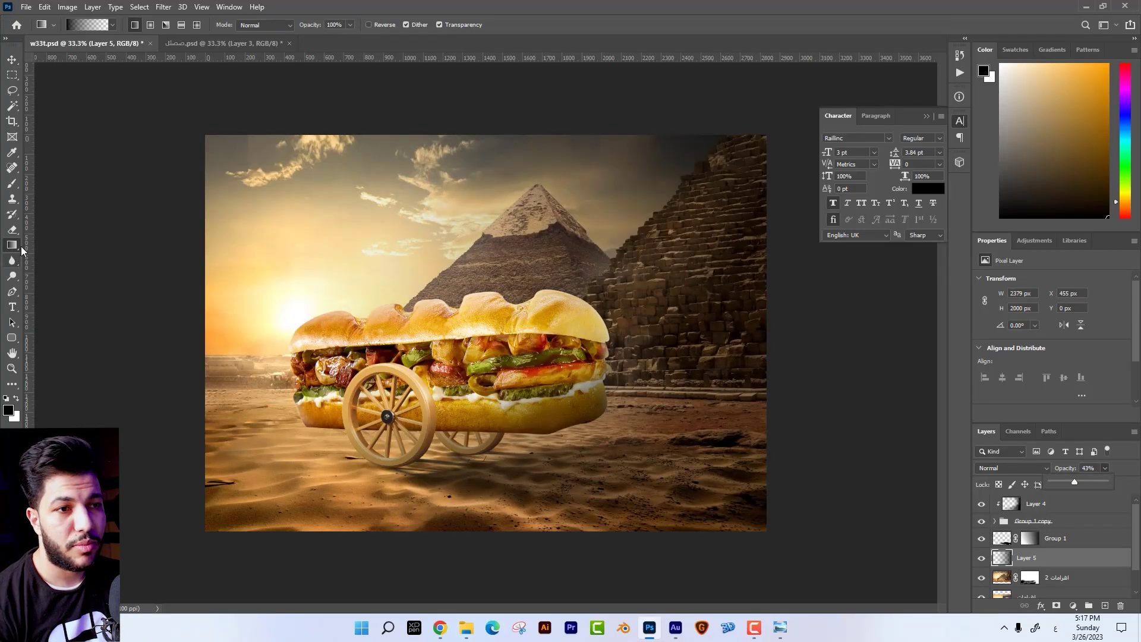
right_click(665, 247)
drag(789, 280, 796, 279)
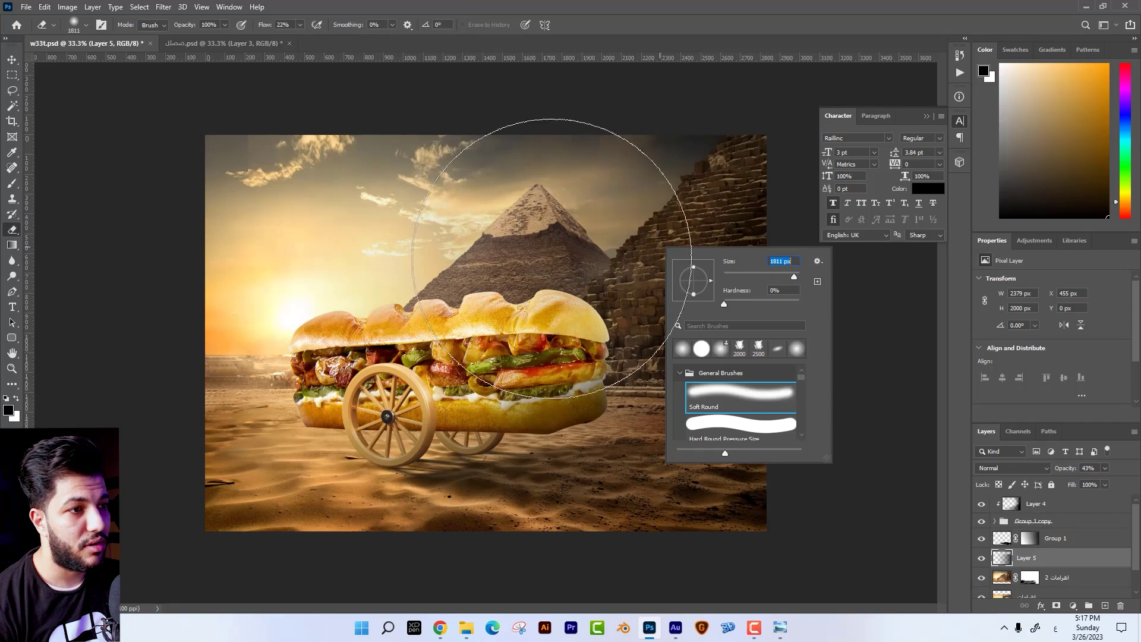
key(Return)
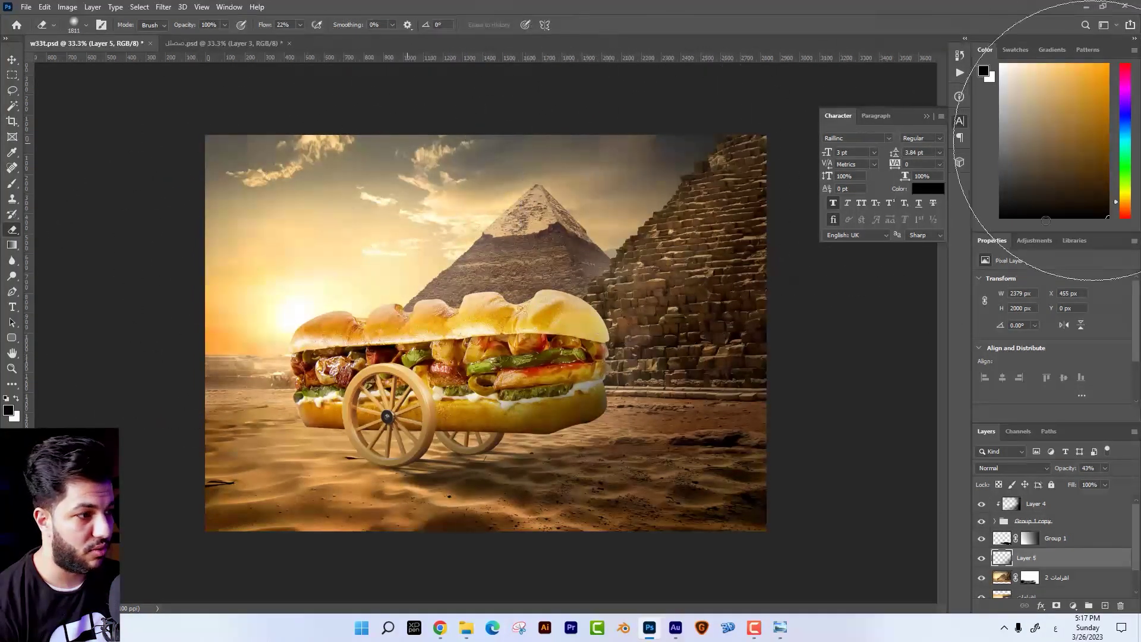
Add Layer 6 with a dark gradient at the bottom, stretched taller
click(1104, 606)
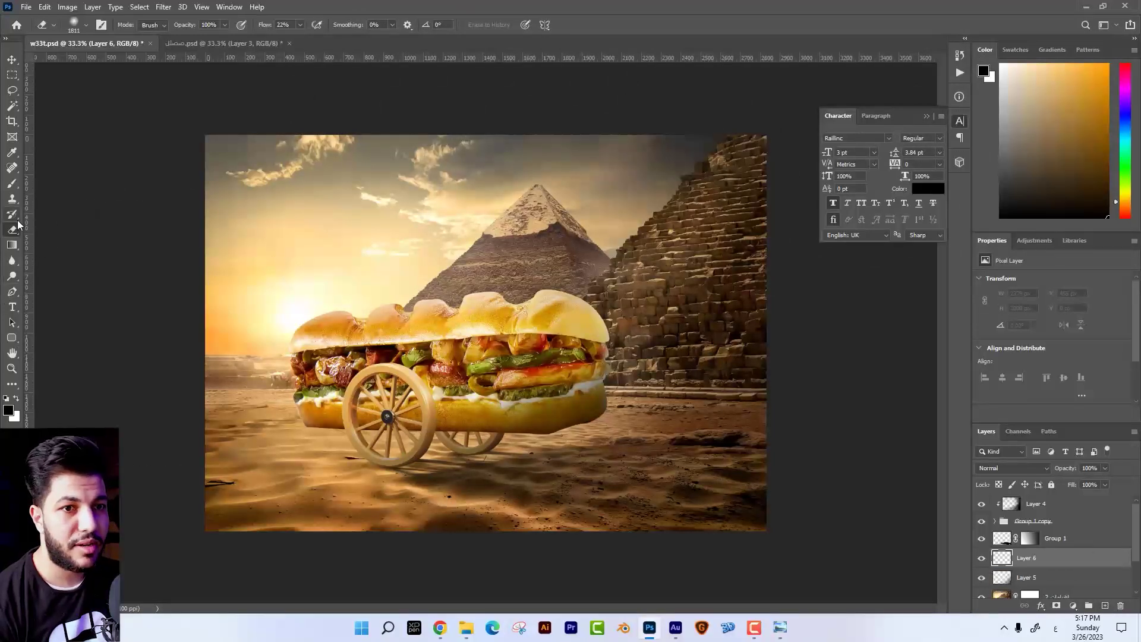
click(12, 245)
drag(471, 477, 476, 562)
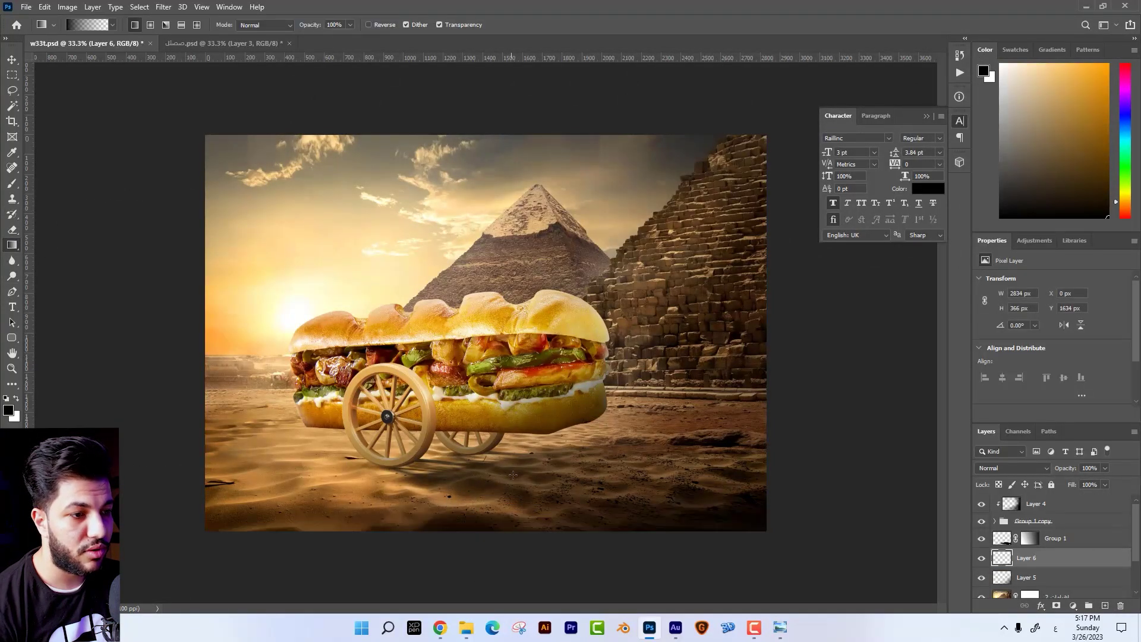
key(ctrl+t)
drag(486, 476, 481, 352)
key(Return)
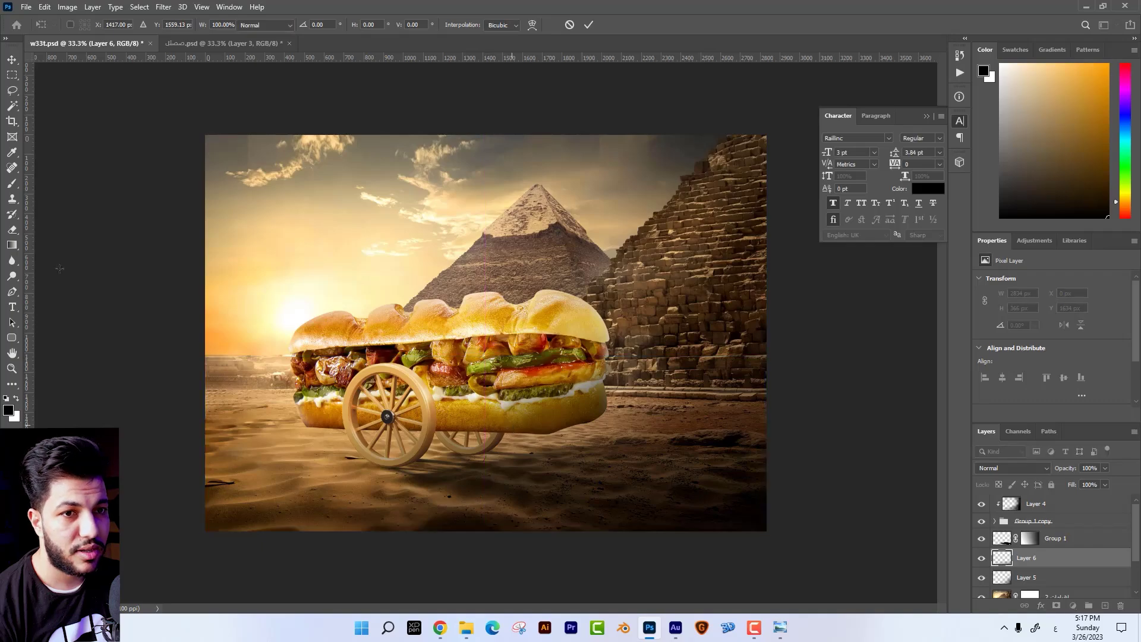
Erase the top edge of the bottom gradient
key(e)
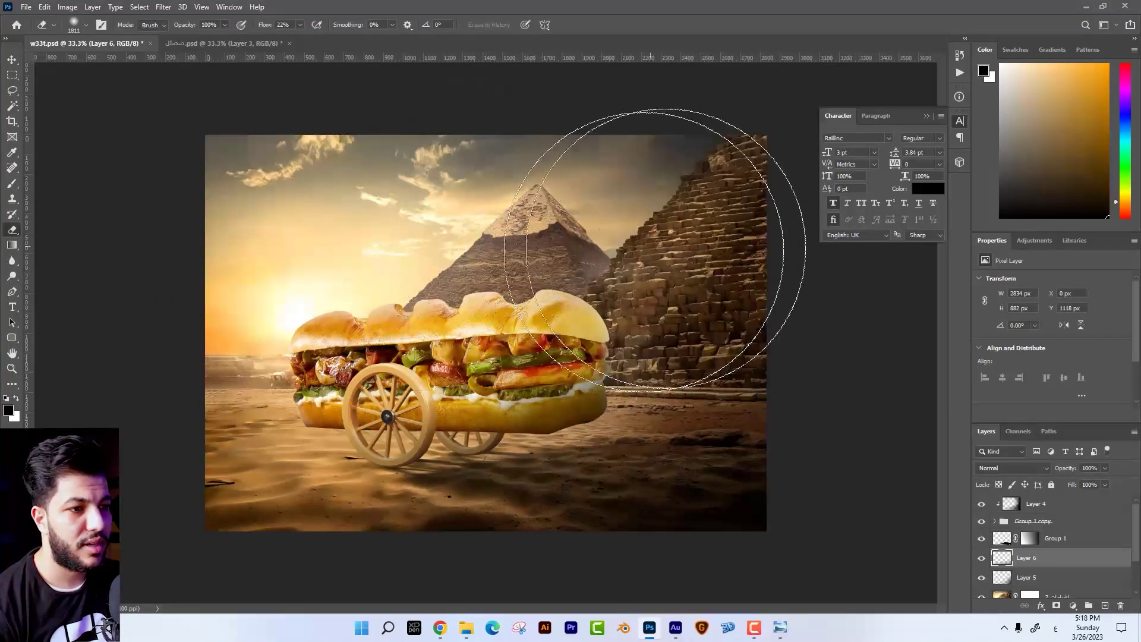
click(666, 274)
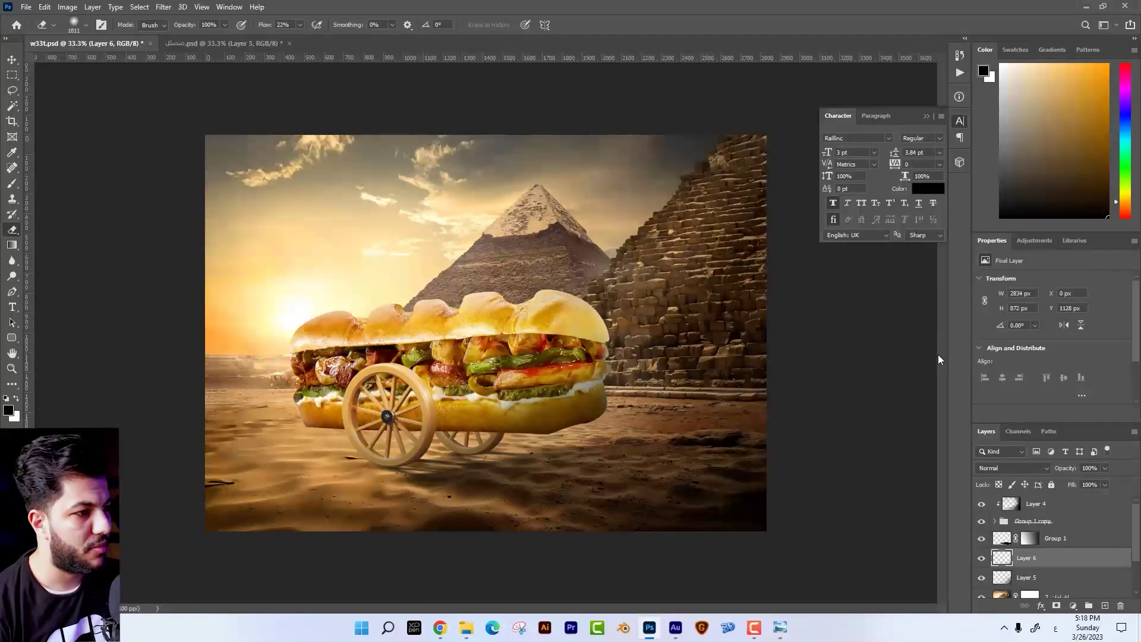
click(12, 61)
click(1047, 511)
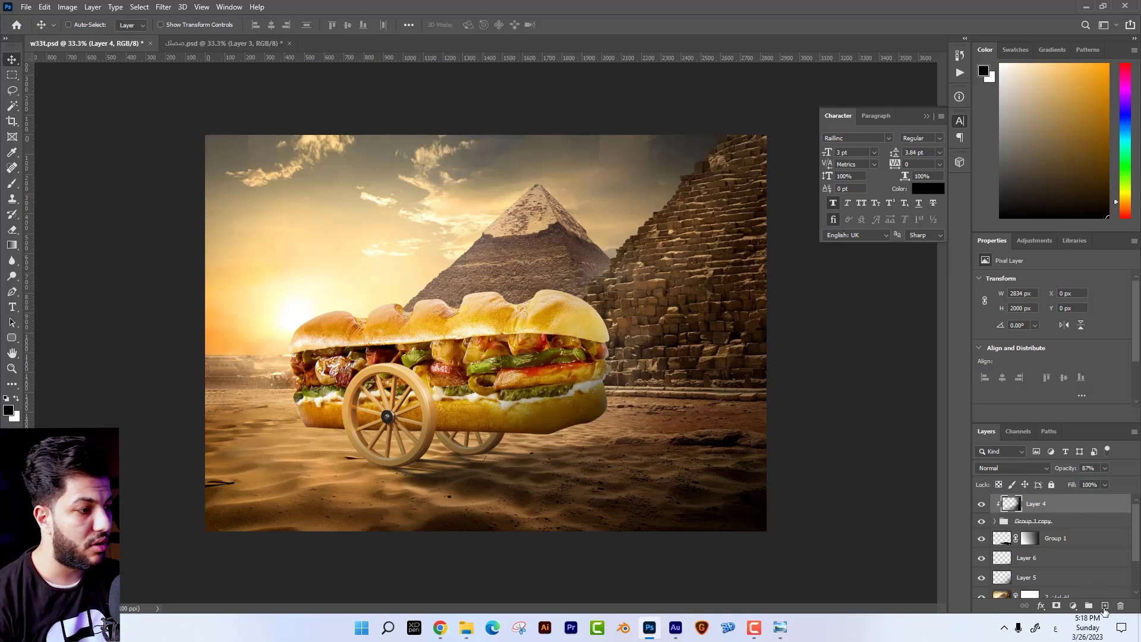
On new Layer 7, paint a soft bright orange dab at the sun with 100% flow
click(1104, 606)
key(i)
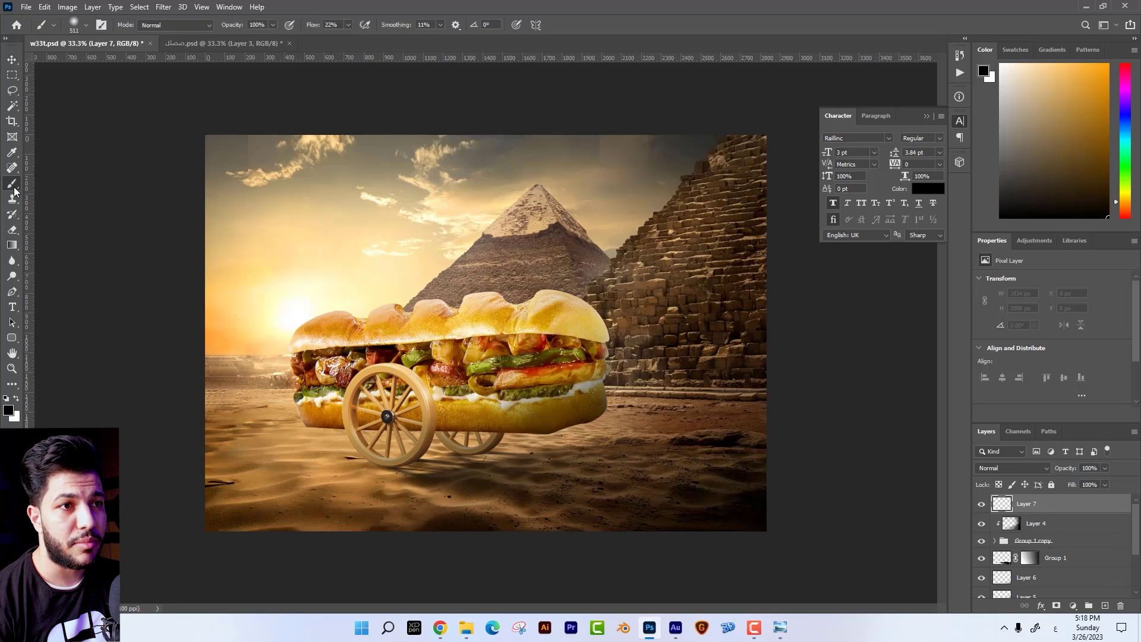
click(8, 410)
click(945, 343)
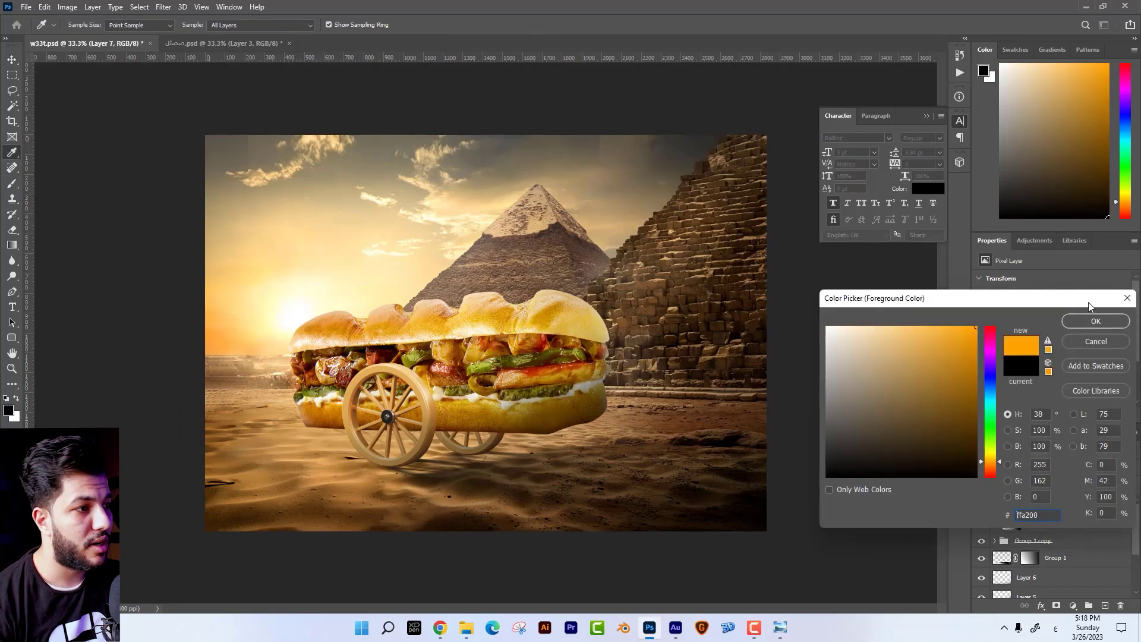
click(1095, 321)
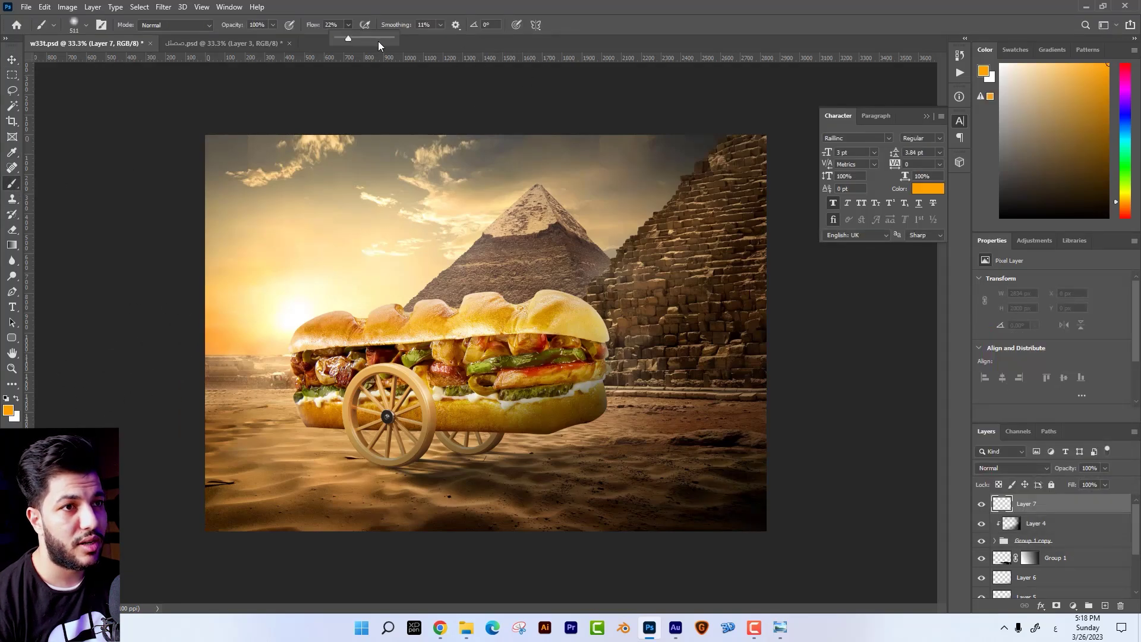
drag(378, 41, 404, 39)
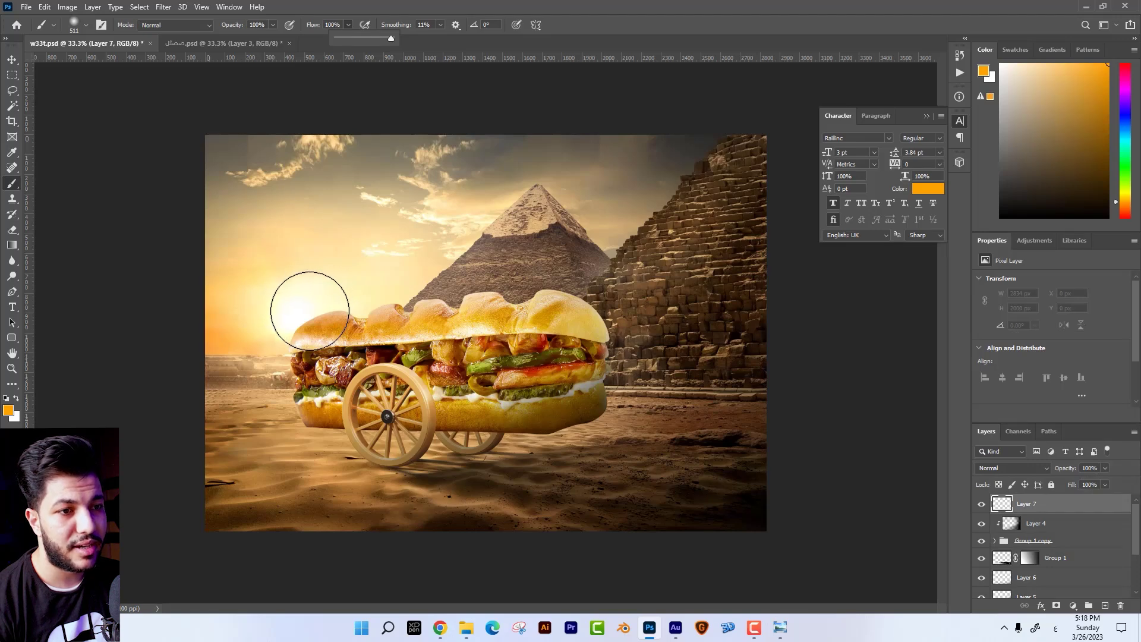
click(310, 310)
Set Layer 7 to Screen, enlarge the glow, and lower its opacity to 78%
click(1012, 468)
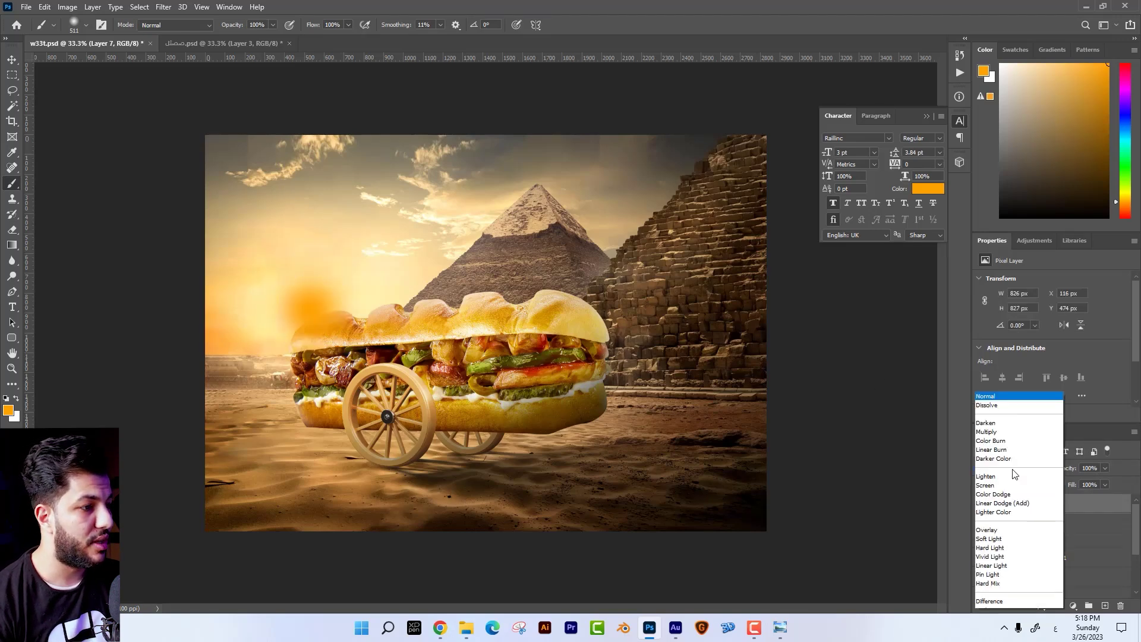
click(1018, 422)
key(ctrl+t)
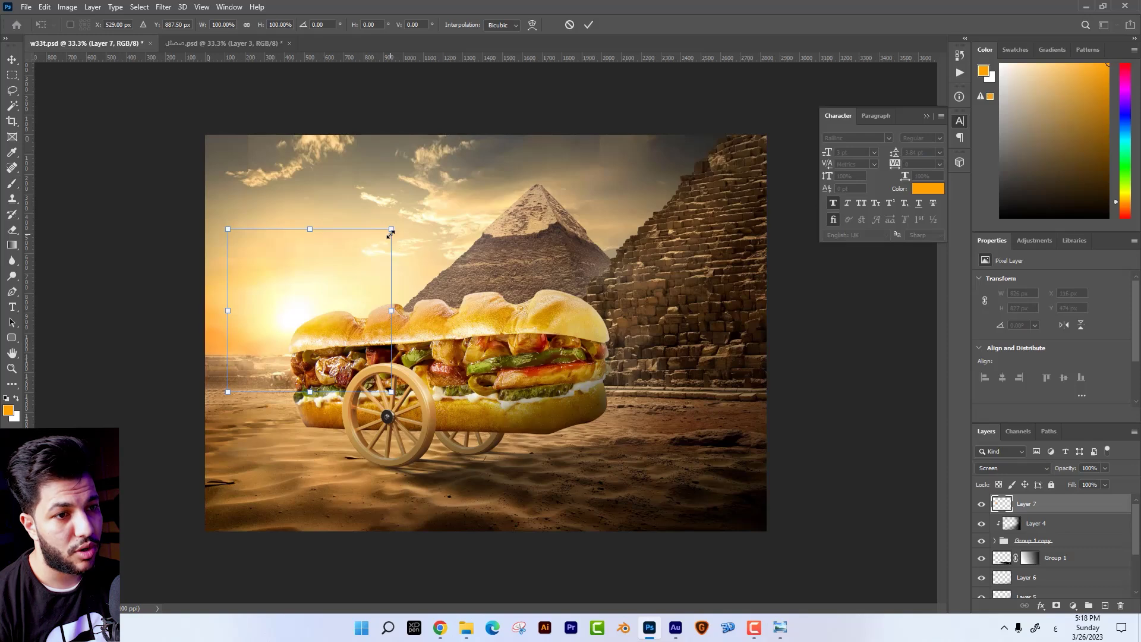
drag(391, 230, 455, 170)
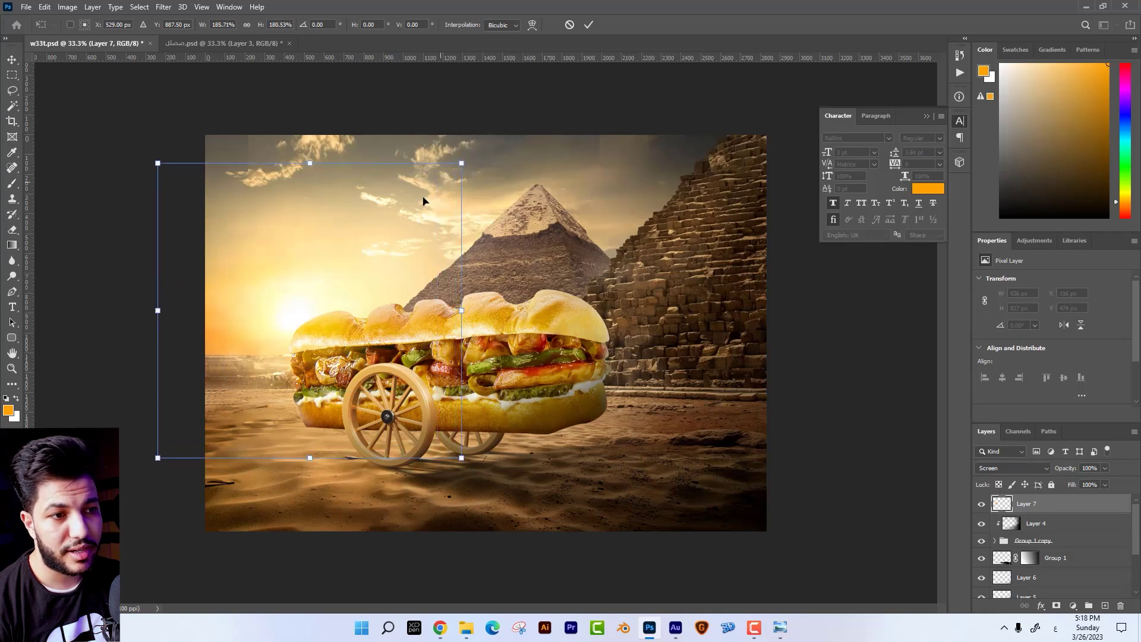
key(Return)
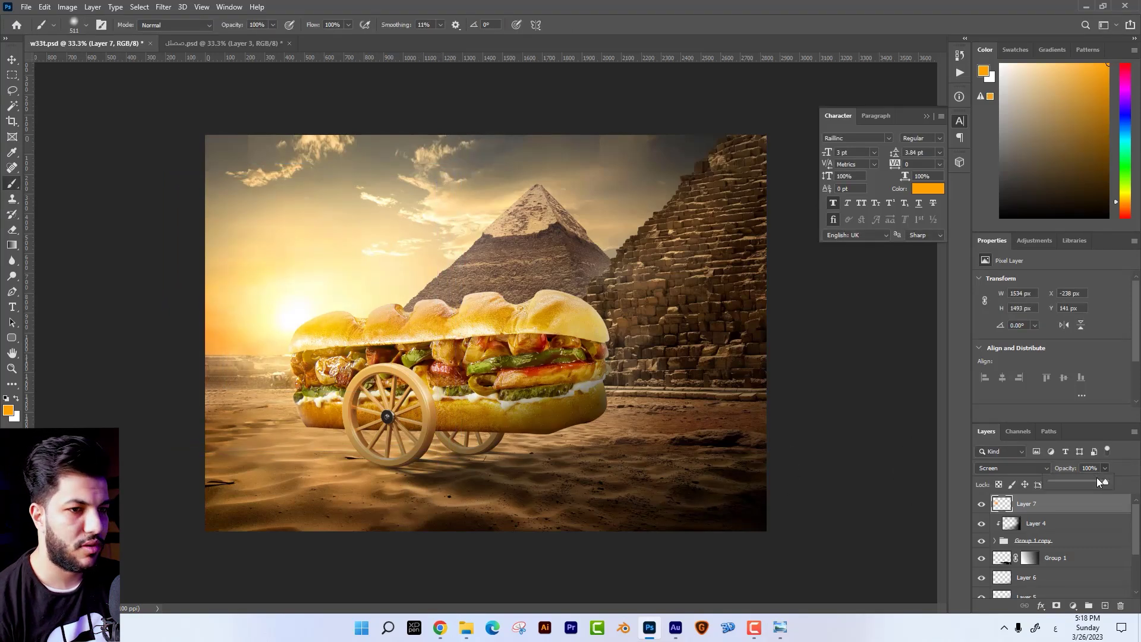
drag(1097, 479, 1094, 483)
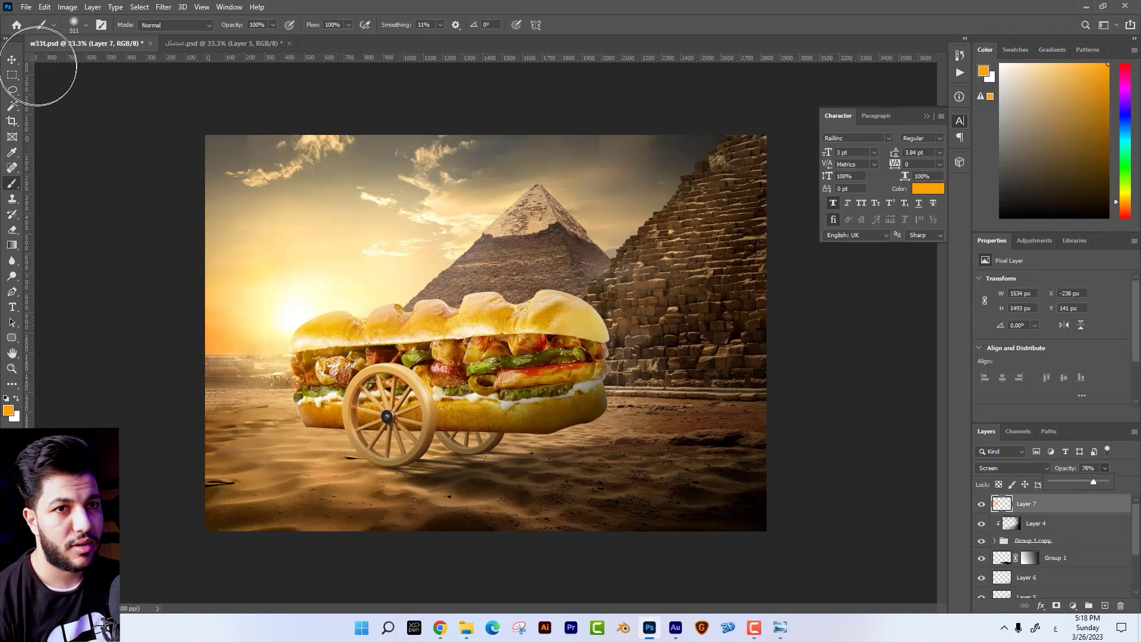
Nudge the orange glow and enlarge it further over the left side
key(v)
drag(428, 318, 433, 330)
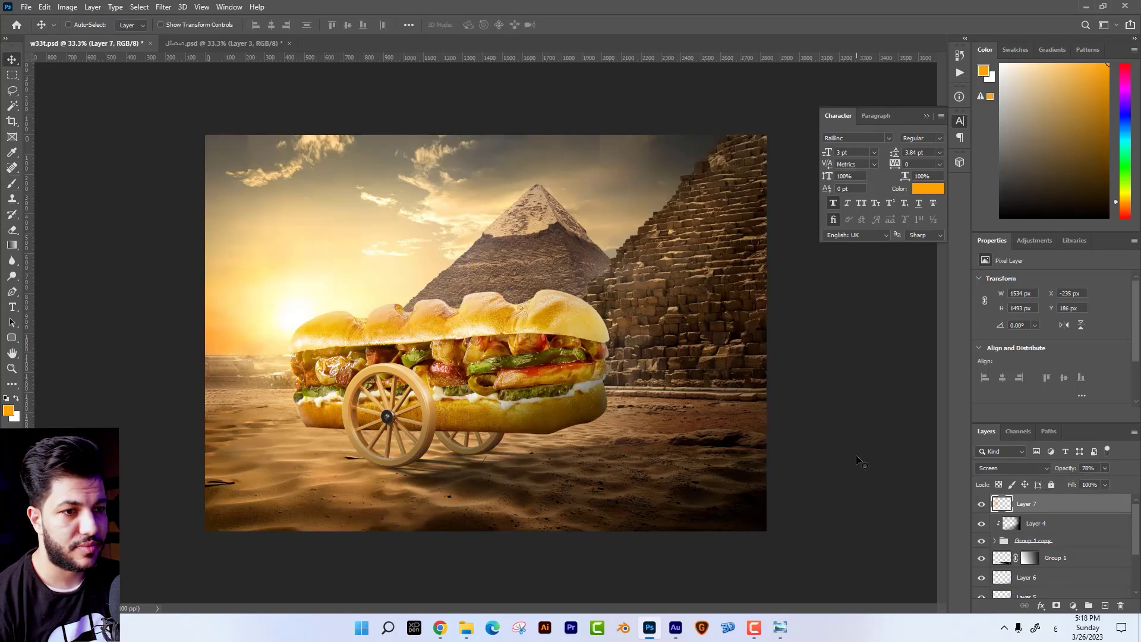
key(ctrl+t)
drag(466, 469, 456, 459)
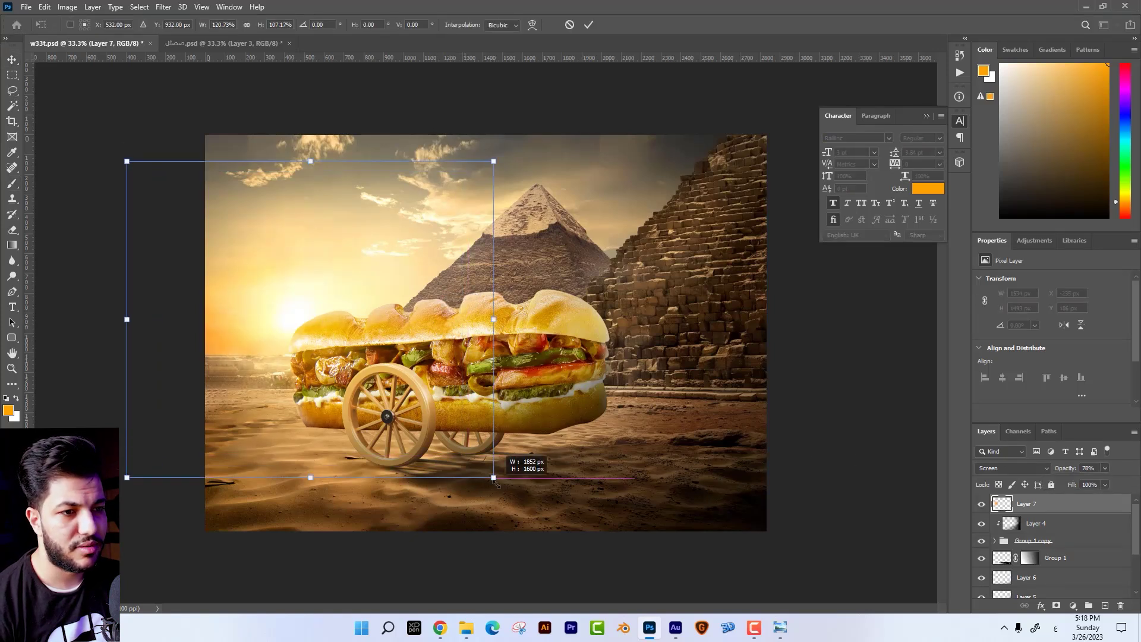
key(Return)
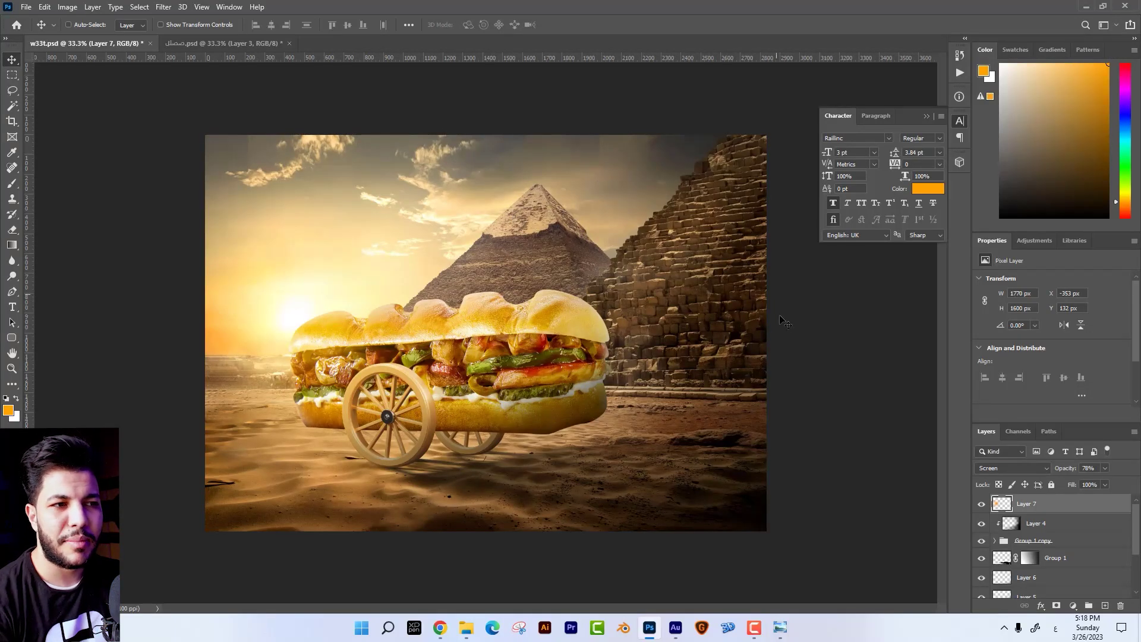
click(1048, 529)
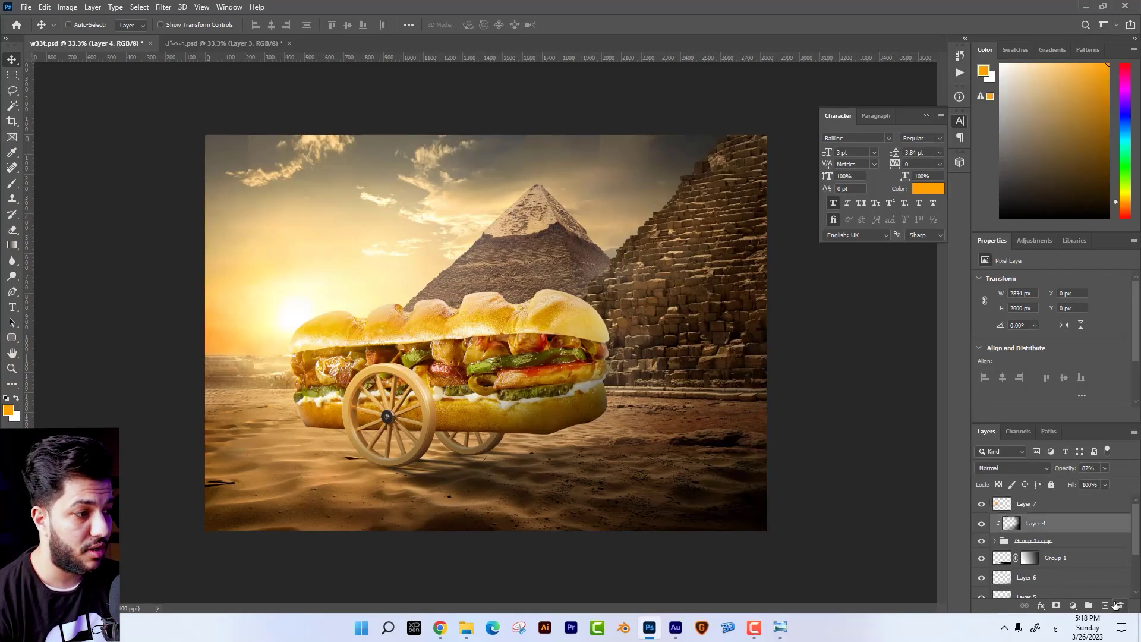
On a new layer, draw a black gradient down from the top of the sky
click(1105, 605)
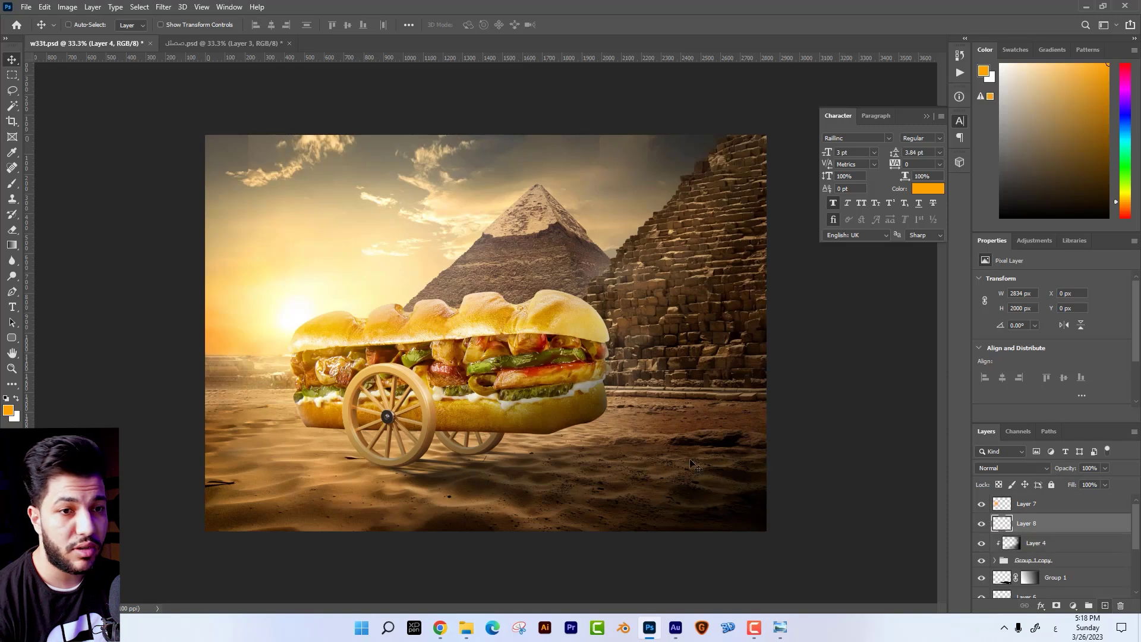
click(12, 245)
drag(475, 118, 479, 210)
key(ctrl+z)
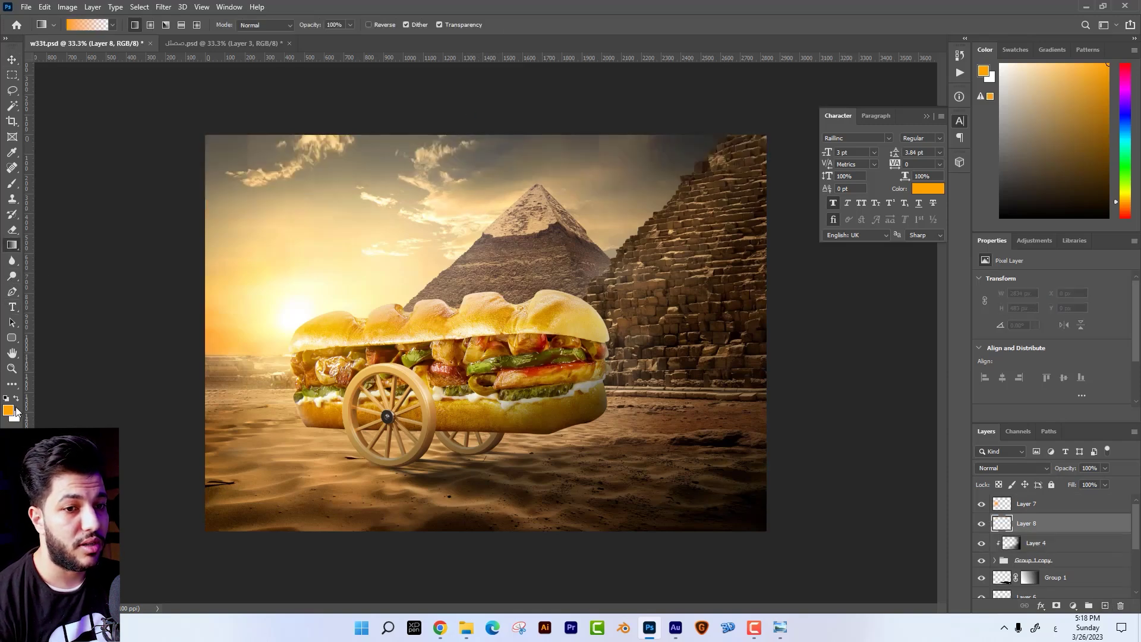
key(d)
click(9, 410)
key(Escape)
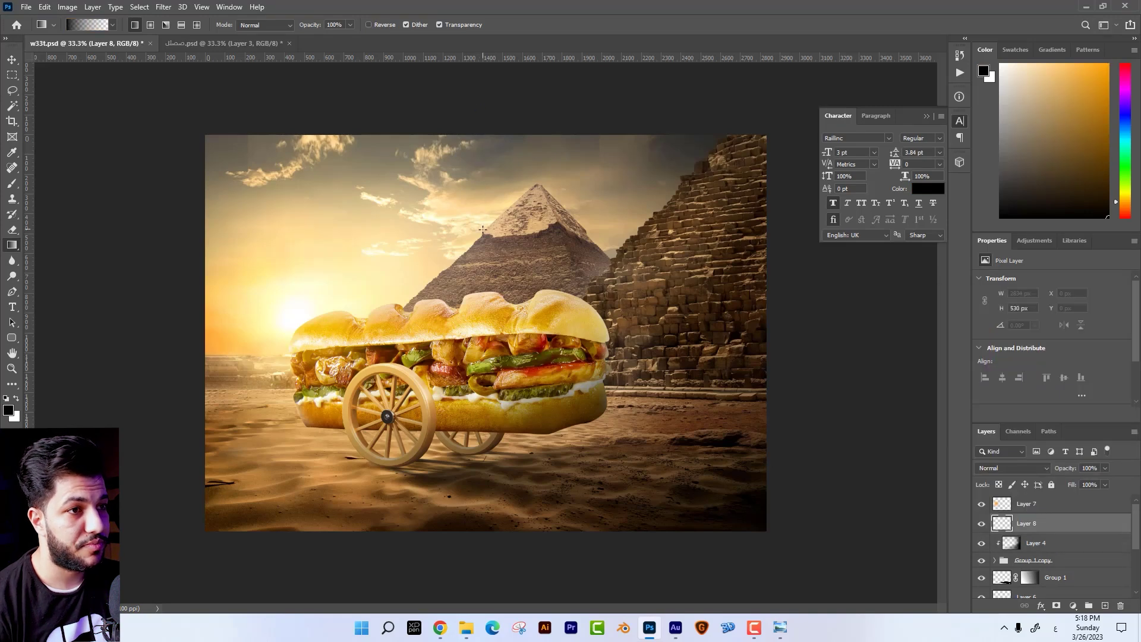
drag(494, 119, 486, 387)
Stretch the sky gradient taller and soften it with the eraser
key(ctrl+t)
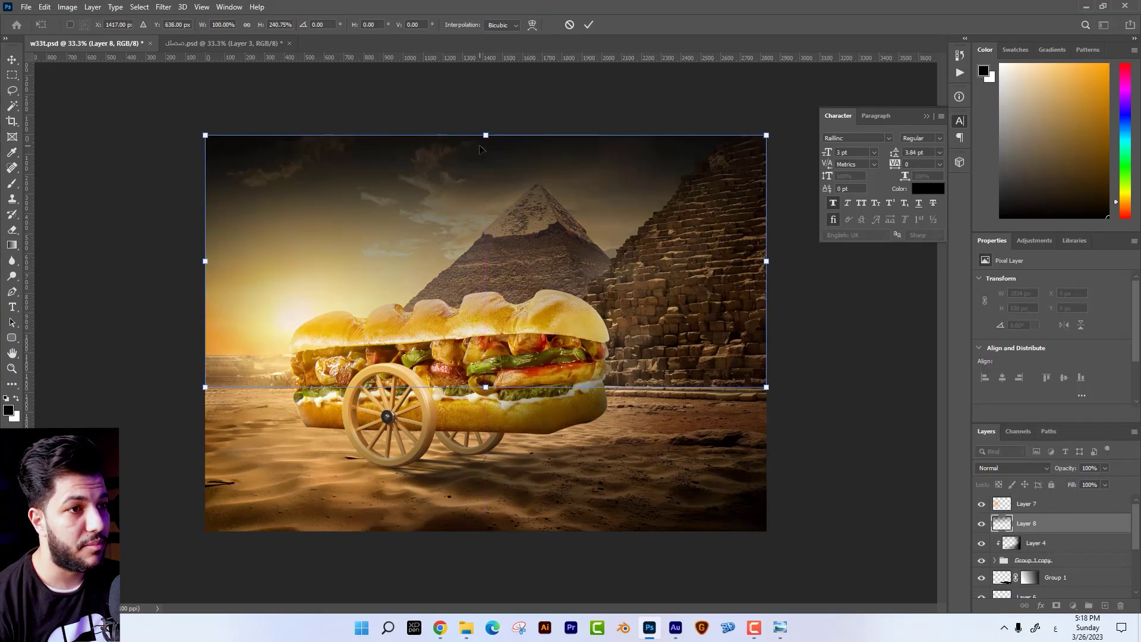
drag(486, 136, 486, 84)
key(Return)
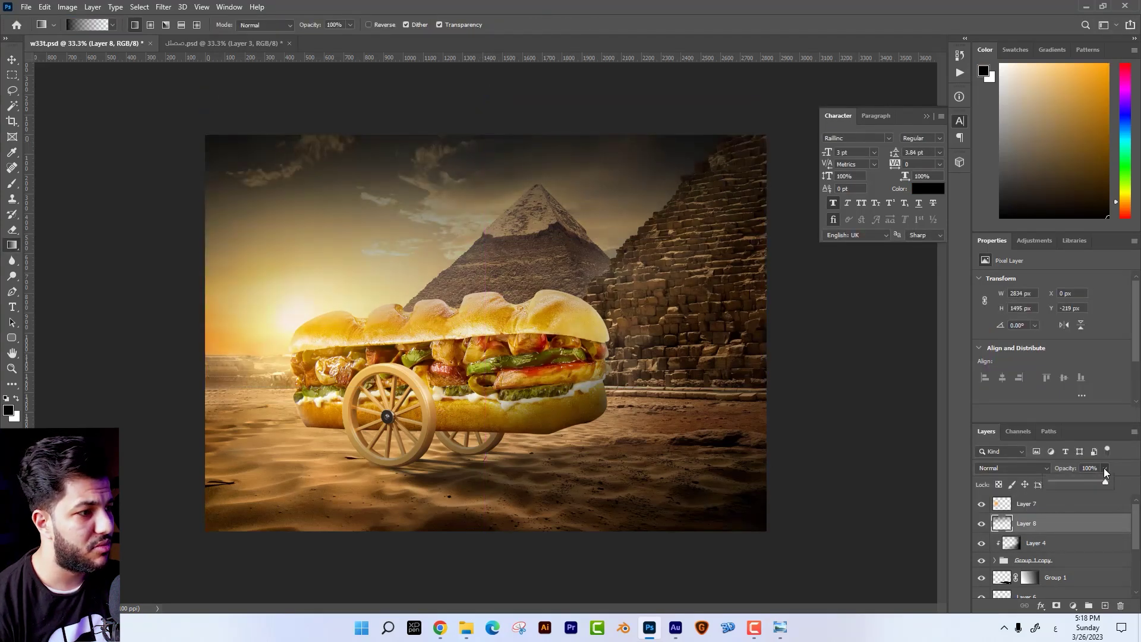
click(13, 230)
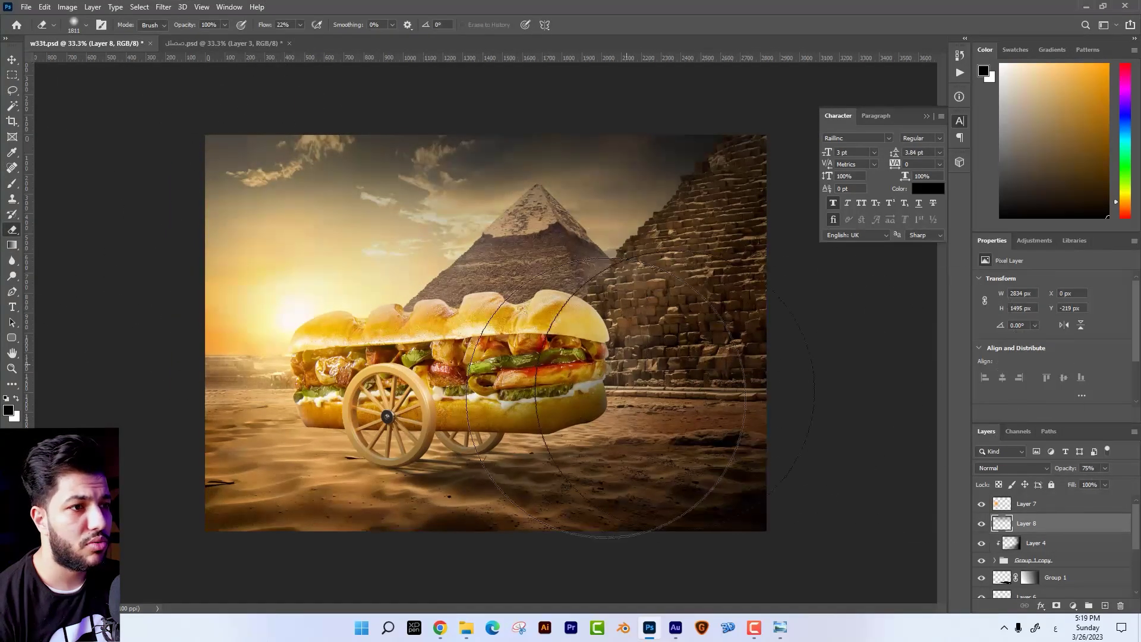
key(ctrl+minus)
key(ctrl+plus)
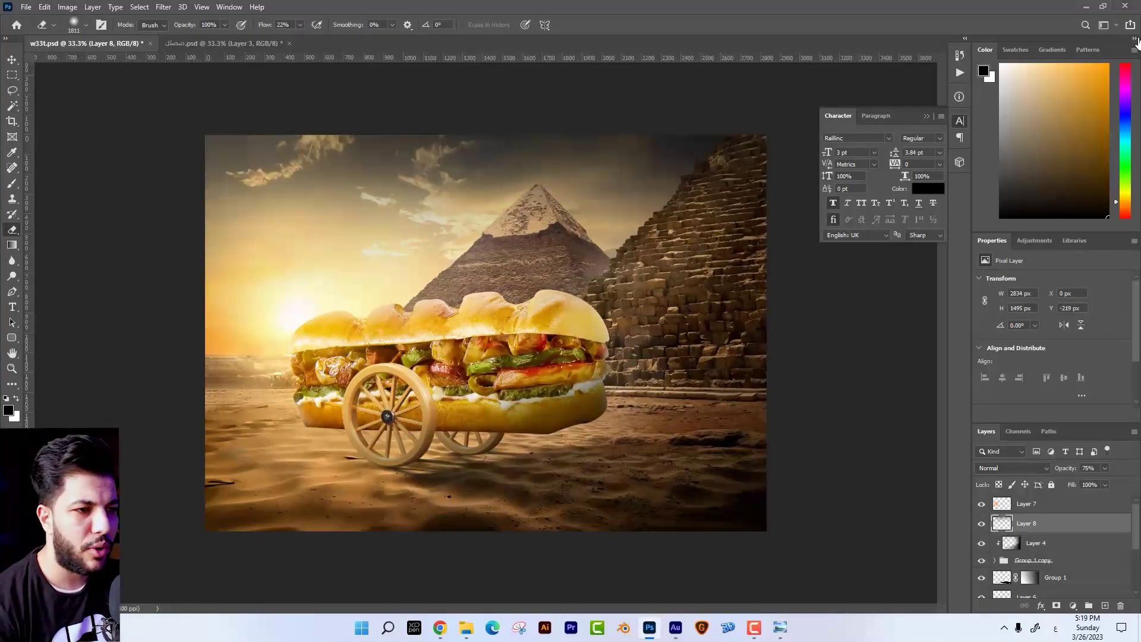
click(1082, 509)
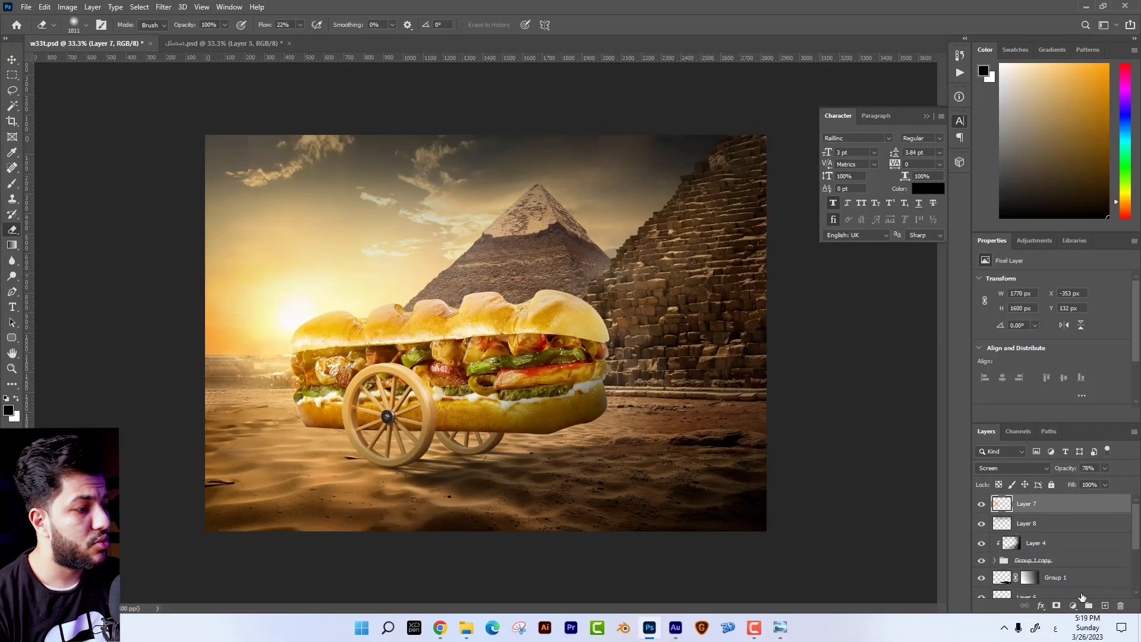
Add a Color Lookup using FoggyNight.3DL, blended as Luminosity at about 25% opacity
click(1073, 605)
click(1072, 542)
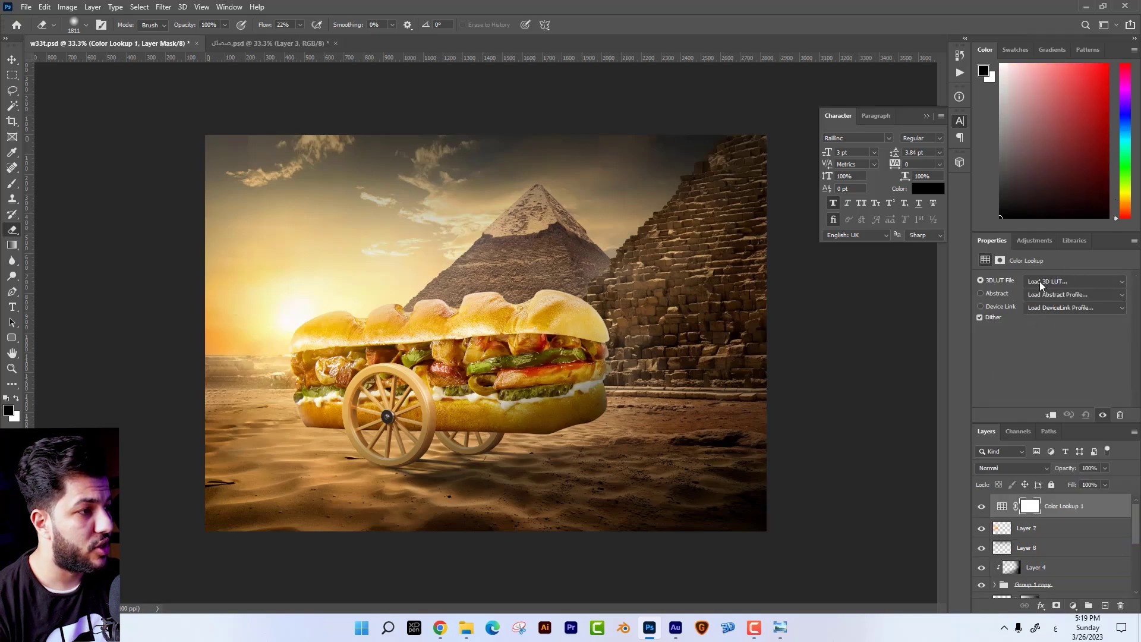
click(1039, 280)
click(1003, 430)
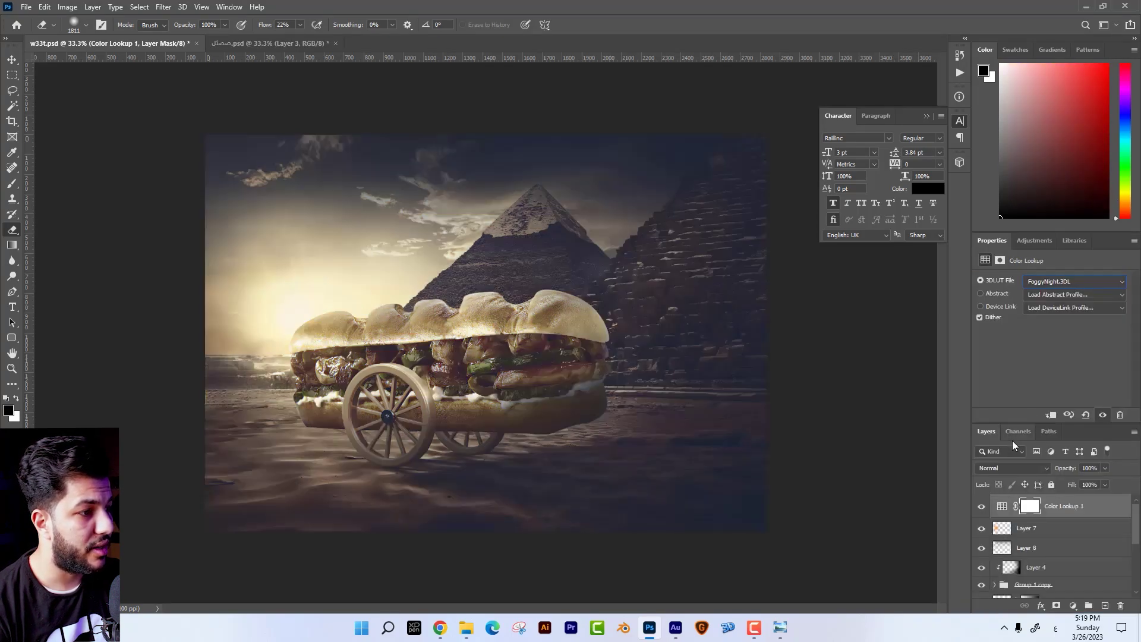
click(1007, 469)
click(1010, 602)
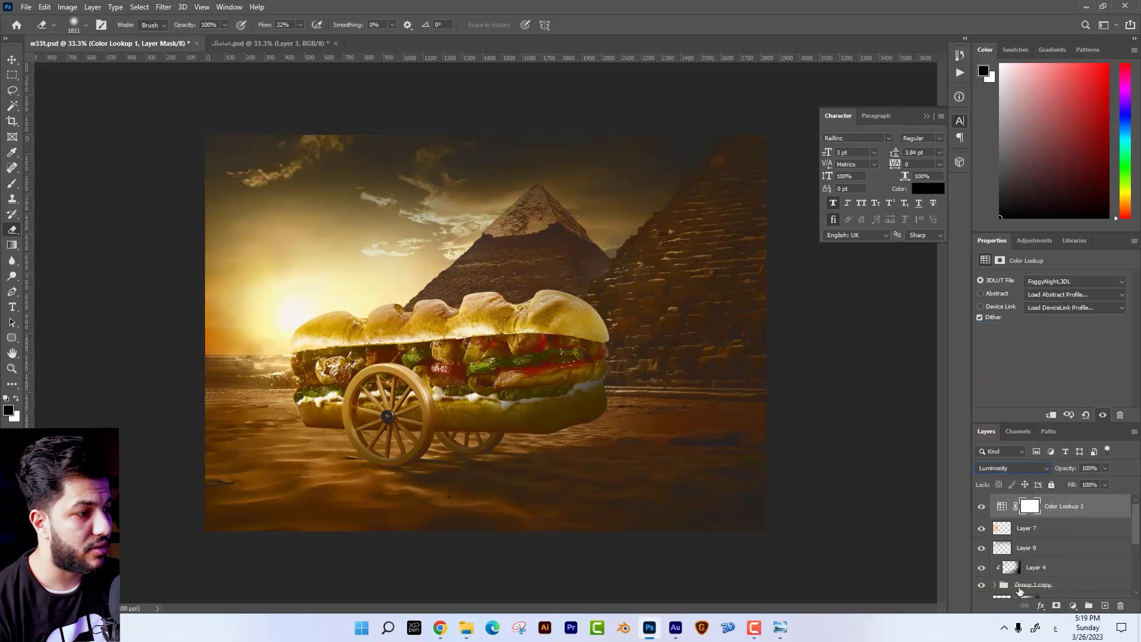
drag(1069, 481, 1068, 482)
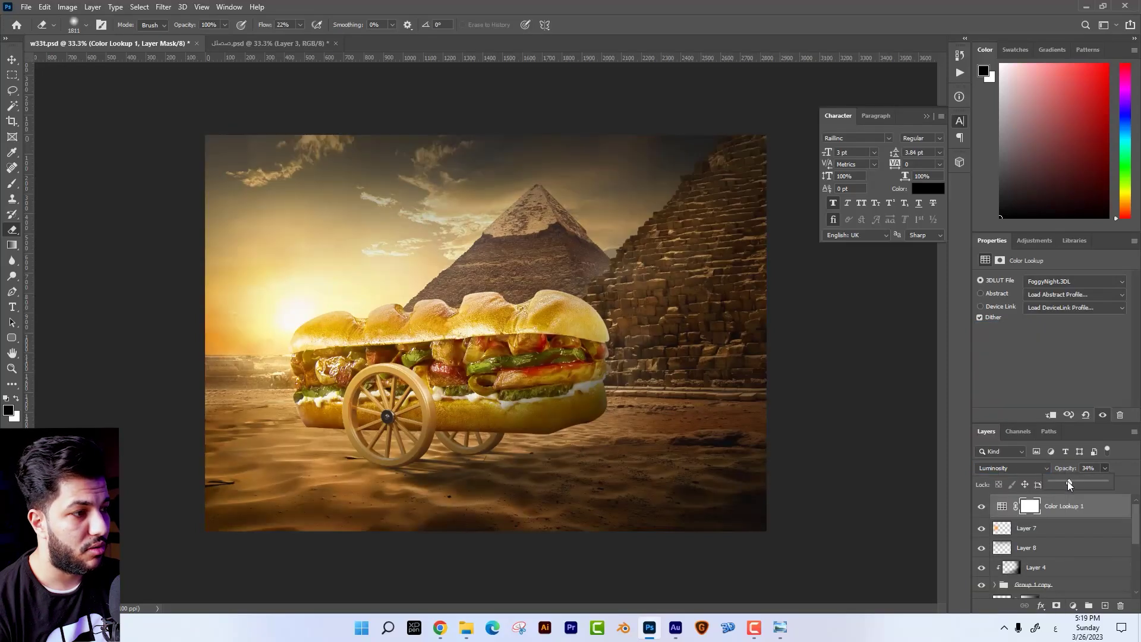
click(1000, 508)
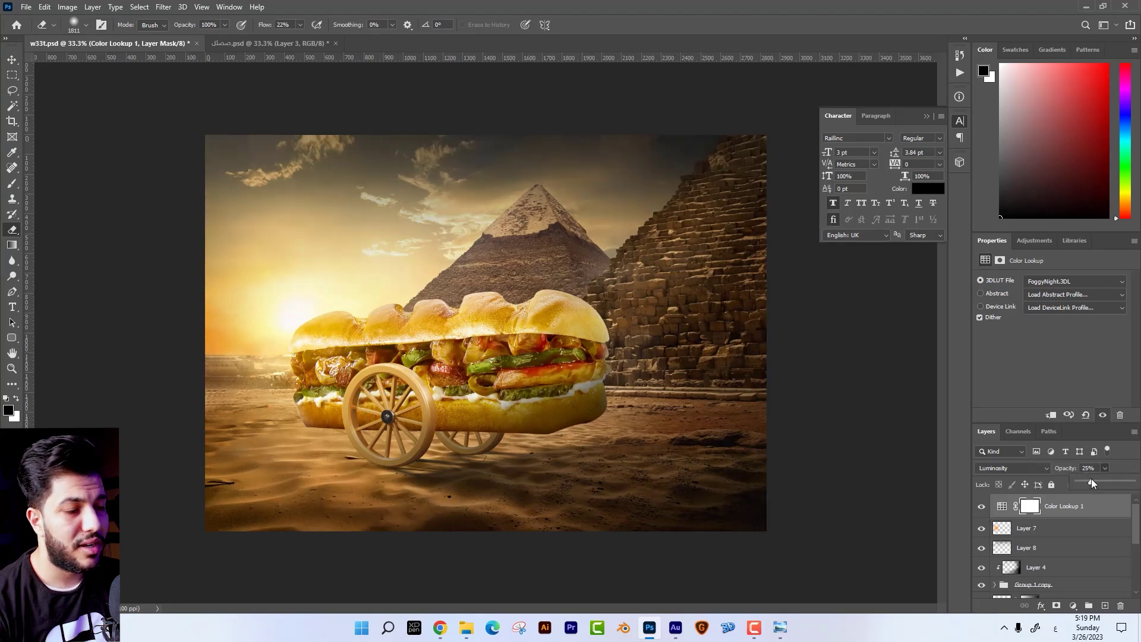
Add a Color Balance adjustment with Midtones set to +8/-2/-14
click(1073, 605)
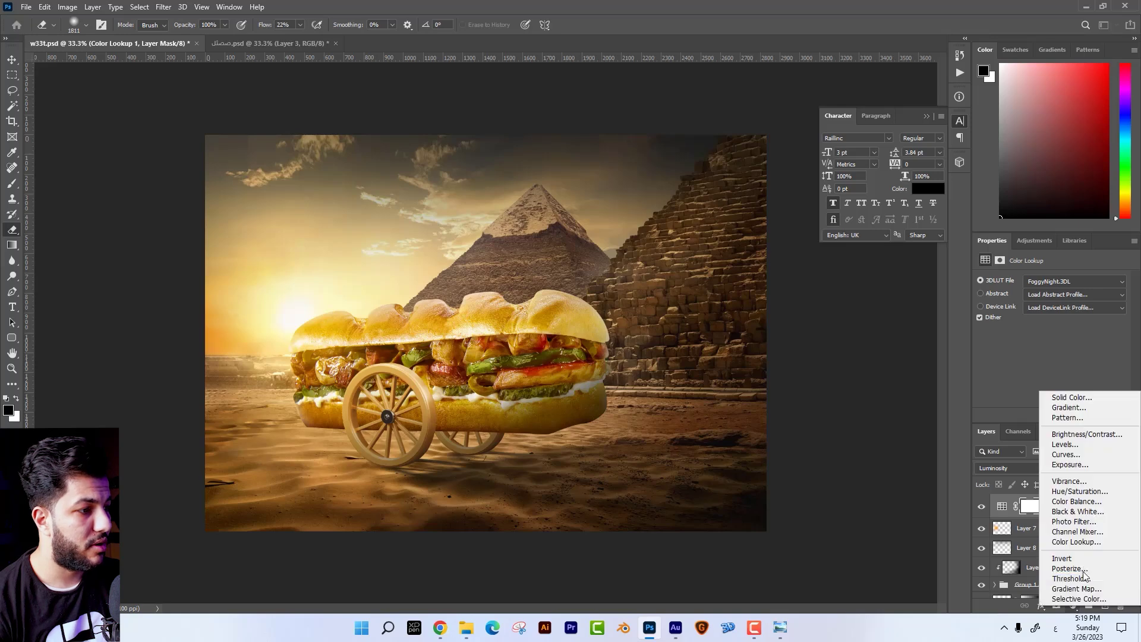
click(1070, 510)
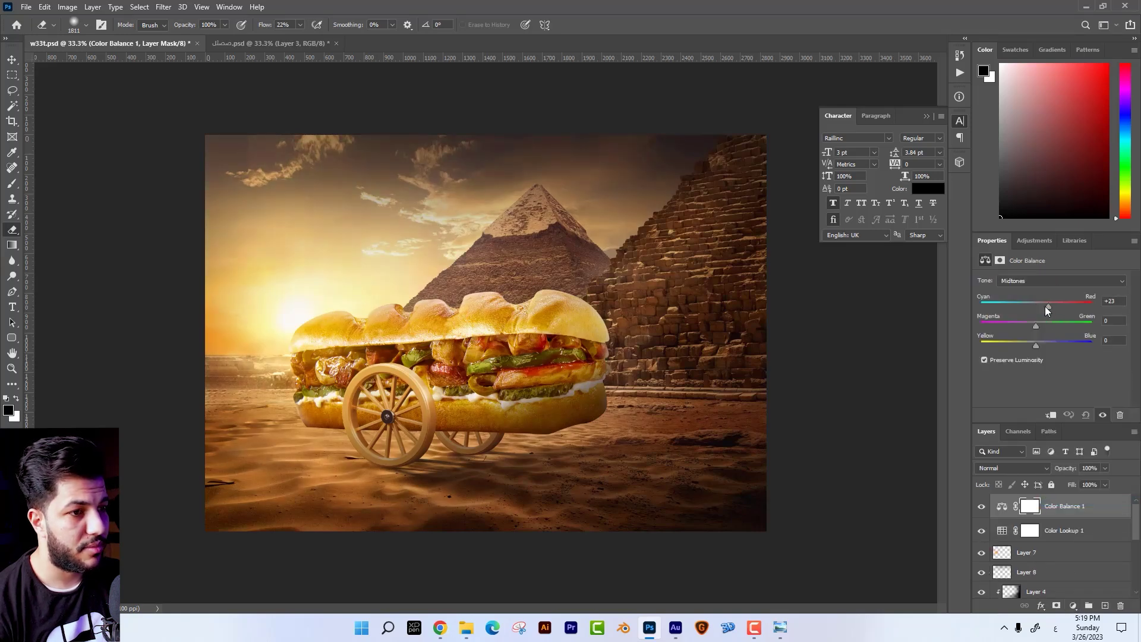
drag(1036, 326, 1046, 326)
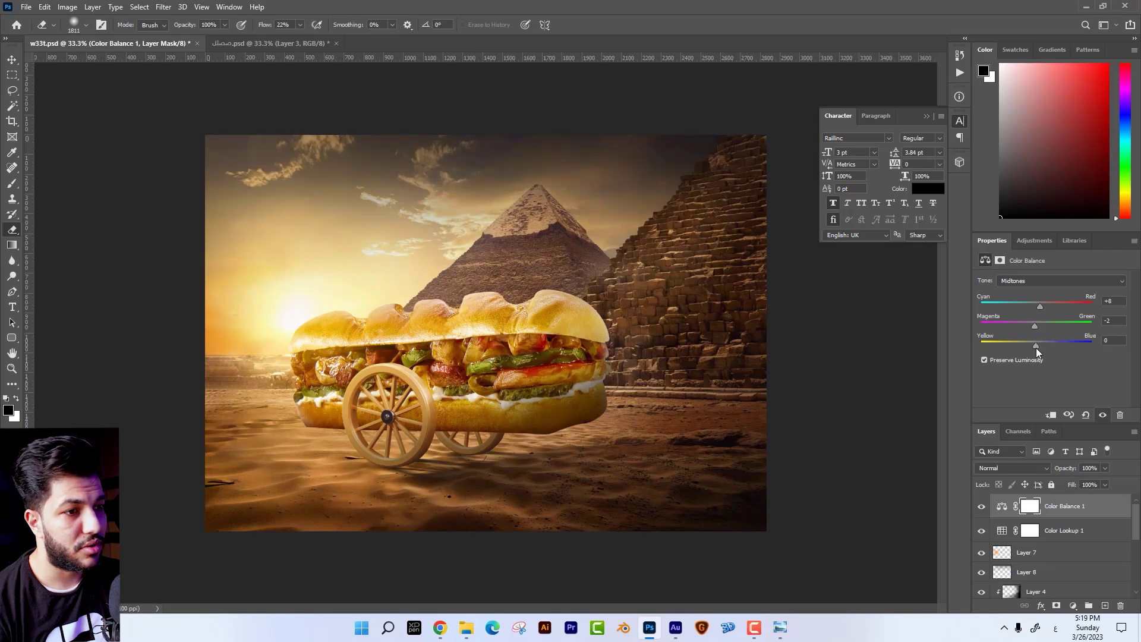
mouse_move(1036, 347)
mouse_down()
mouse_move(1061, 346)
mouse_move(1034, 351)
mouse_up()
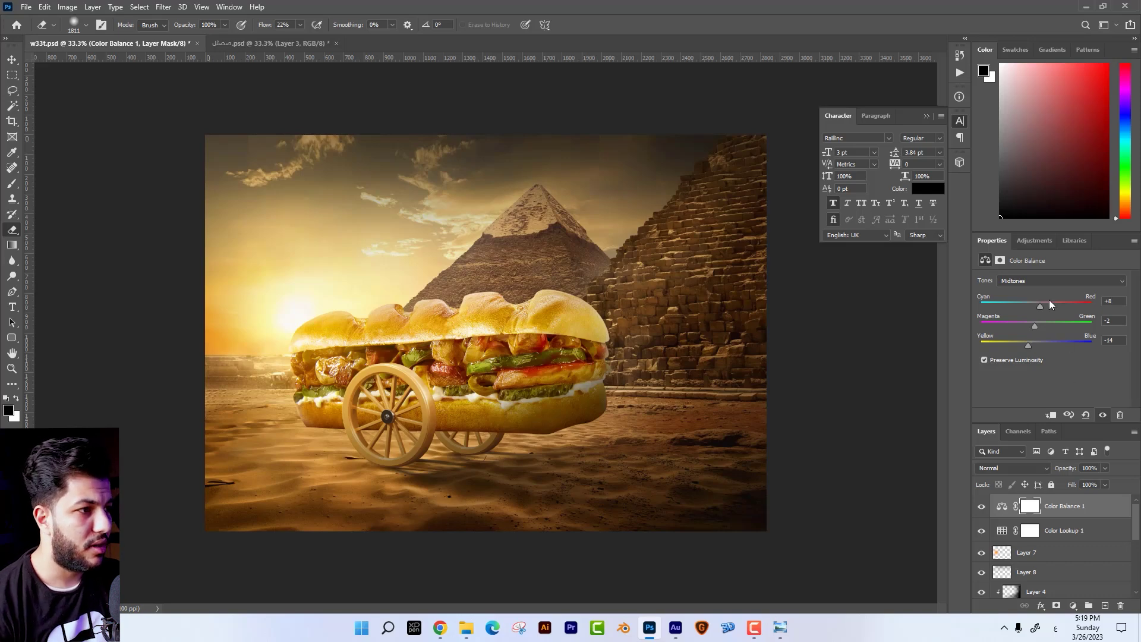
Set the Color Balance Highlights to +2/-1/0 and Shadows to -2/-5/+8
click(1052, 281)
click(1028, 307)
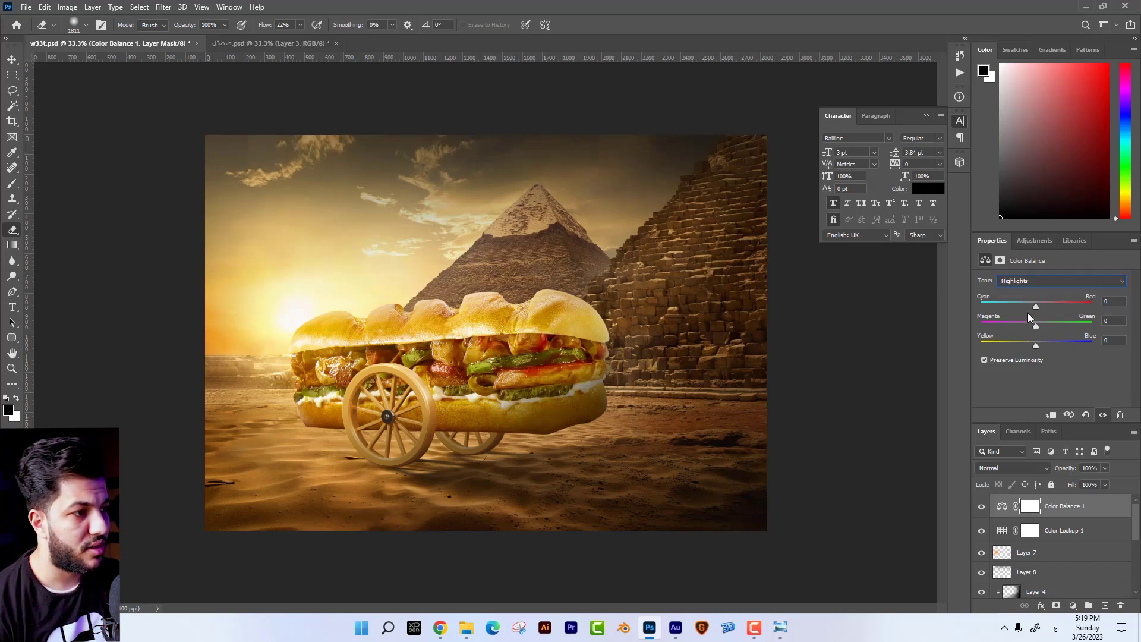
drag(1036, 305, 1045, 305)
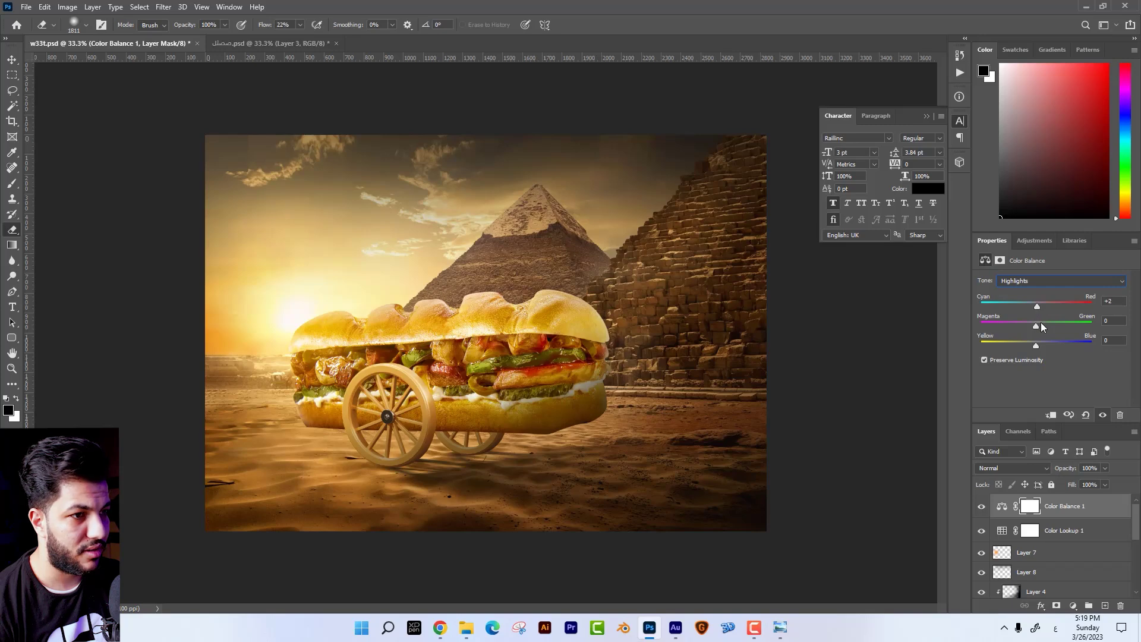
drag(1034, 326, 1035, 343)
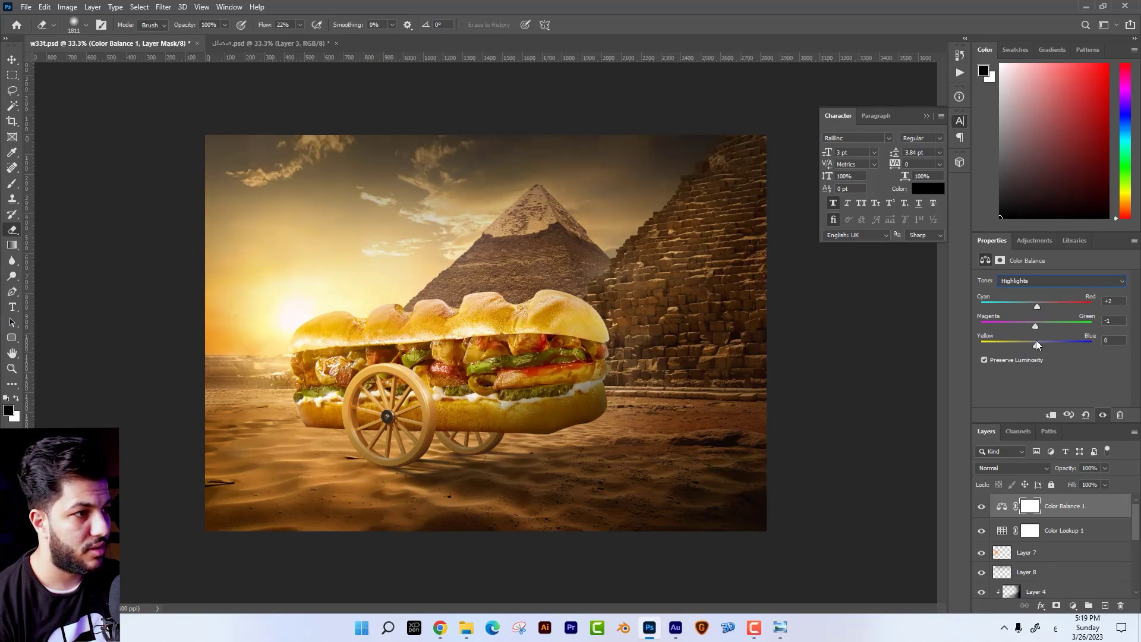
click(1044, 282)
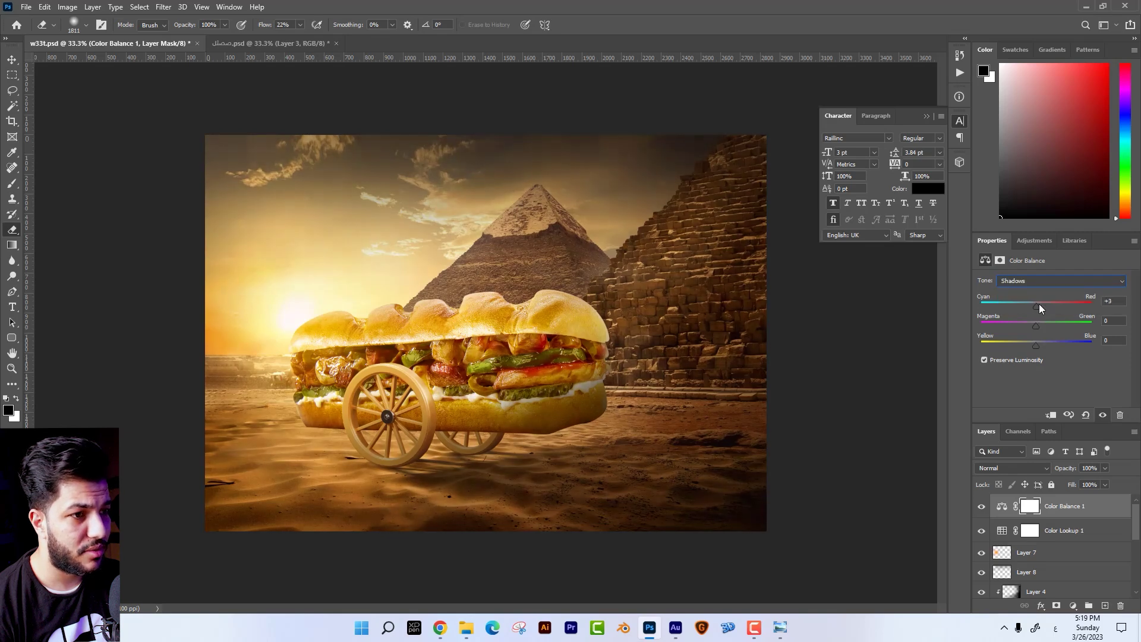
drag(1039, 304, 1042, 343)
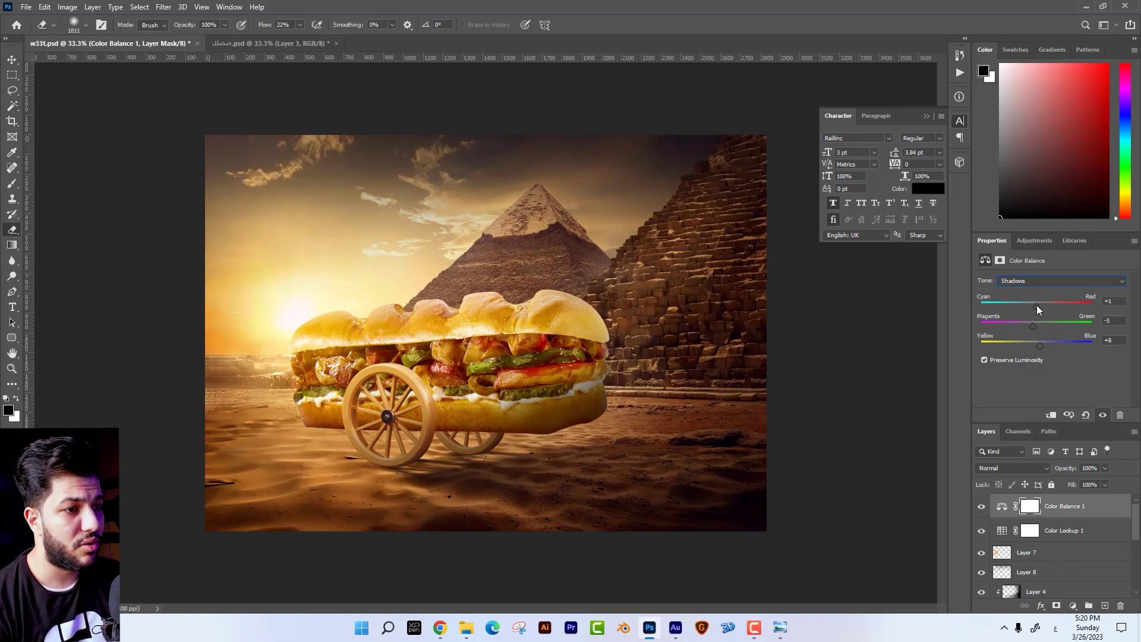
Add a Selective Color adjustment, reducing cyan in Reds and adding magenta to Yellows
click(1075, 606)
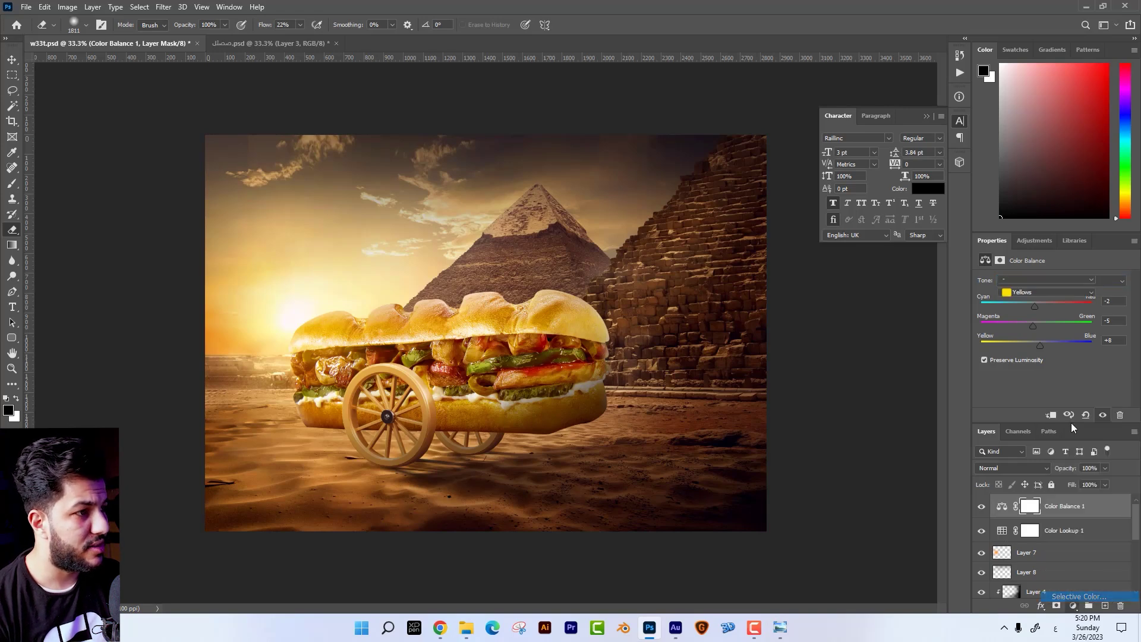
drag(1052, 318, 1022, 319)
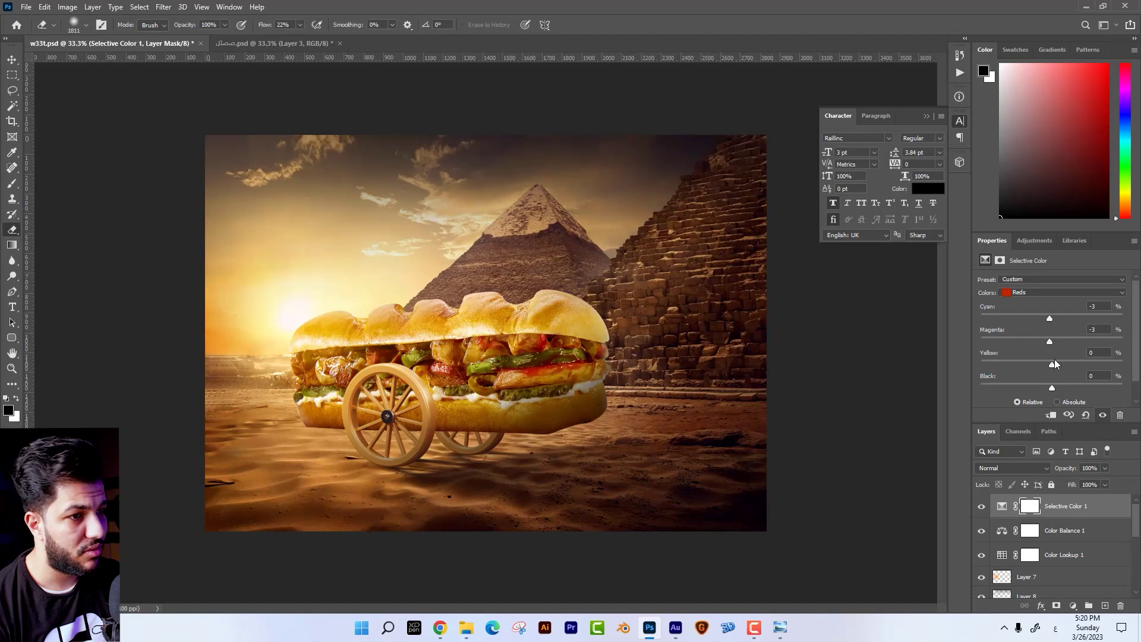
mouse_move(1054, 364)
mouse_down()
mouse_move(1046, 365)
mouse_move(1056, 387)
mouse_up()
click(1041, 293)
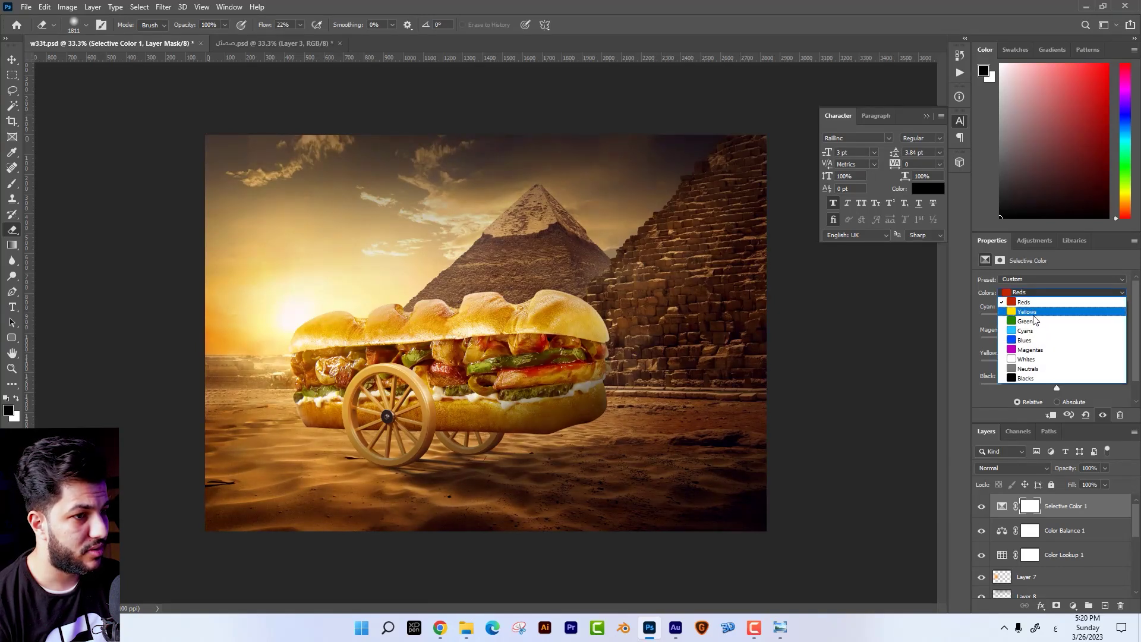
click(1048, 305)
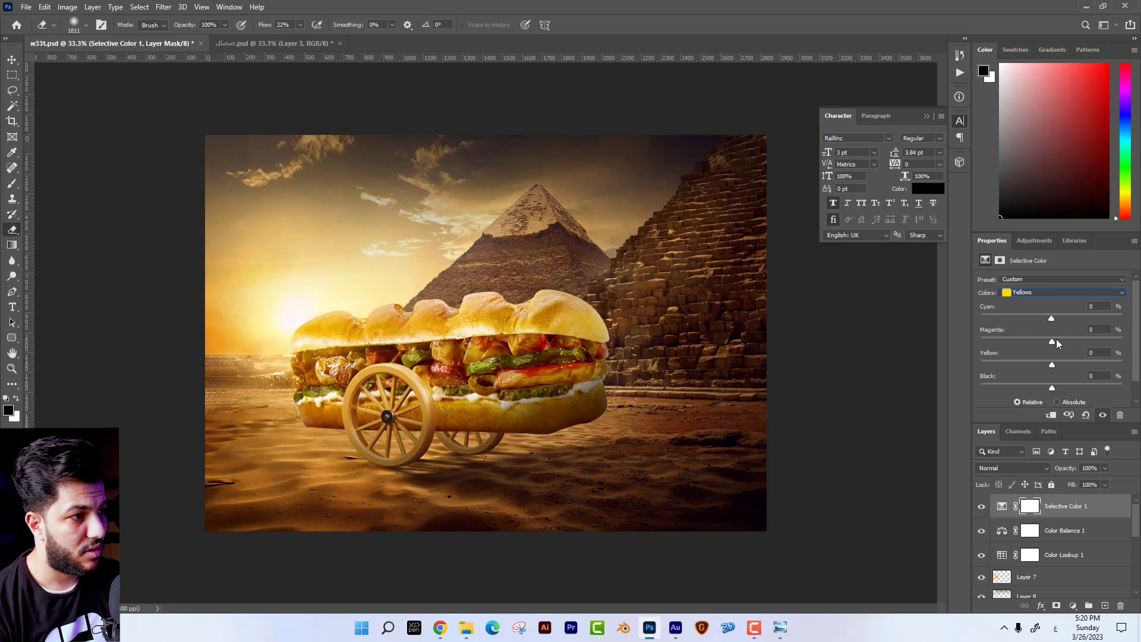
mouse_move(1056, 339)
mouse_down()
mouse_move(1076, 340)
mouse_move(1056, 341)
mouse_move(1063, 364)
mouse_move(1052, 391)
mouse_up()
Check the Cyans and Blues ranges, then change the yellow amount in Whites
click(1042, 293)
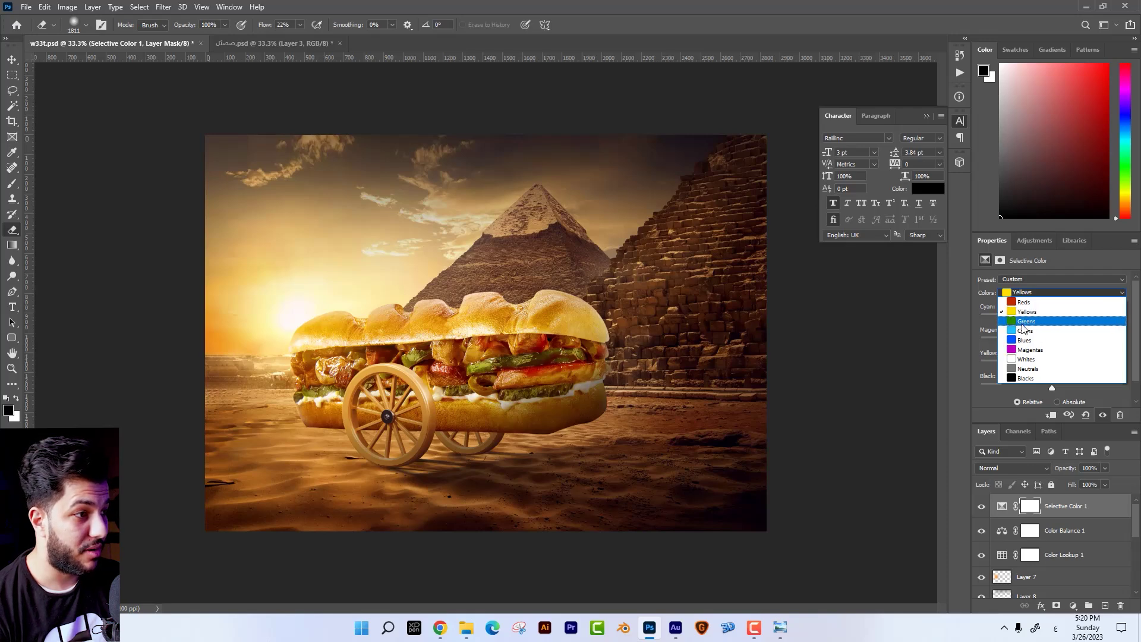
click(1030, 331)
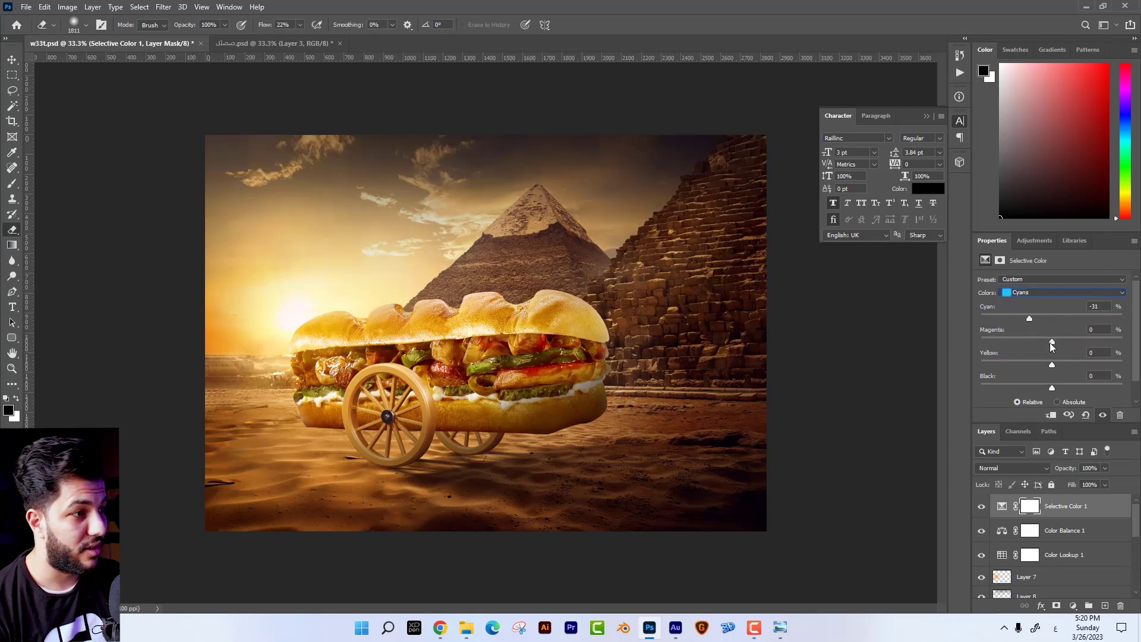
click(1044, 293)
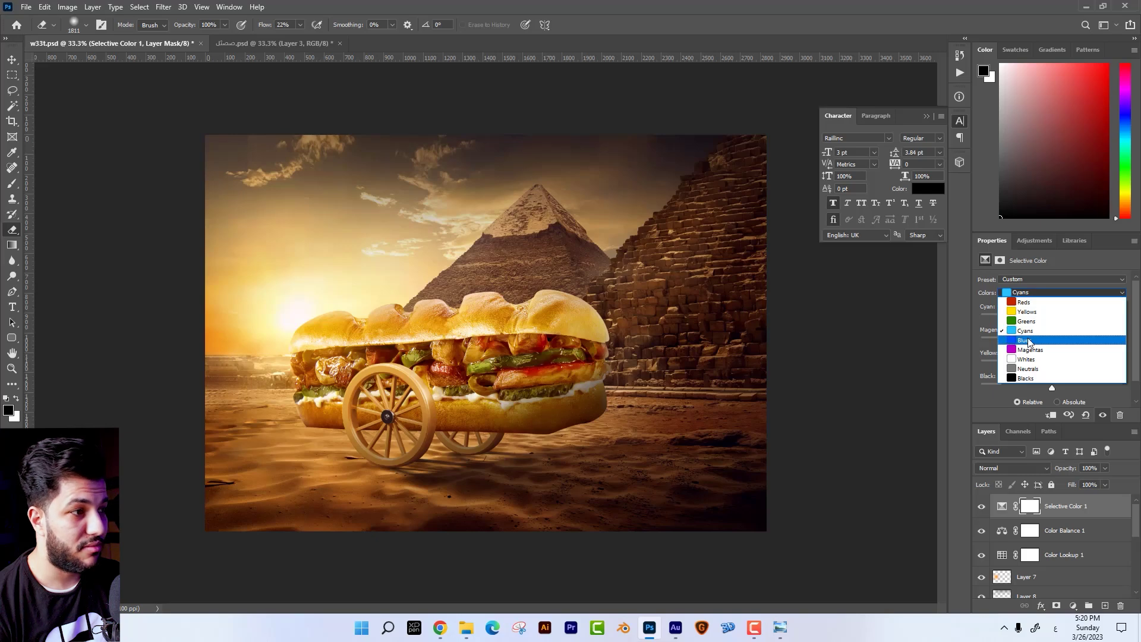
click(1043, 320)
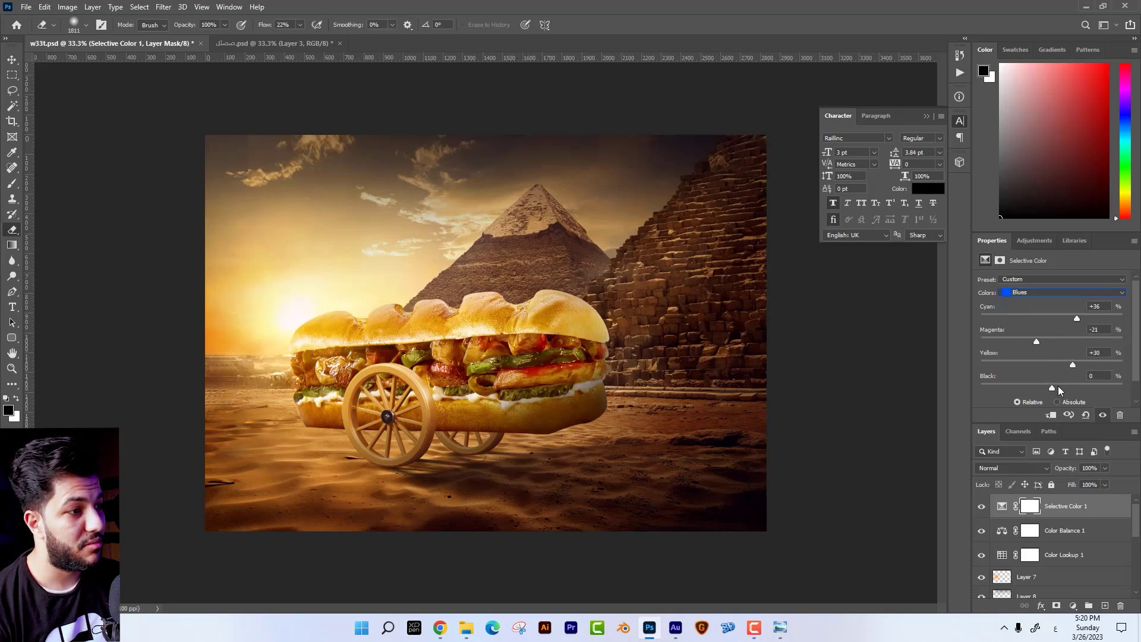
click(1028, 293)
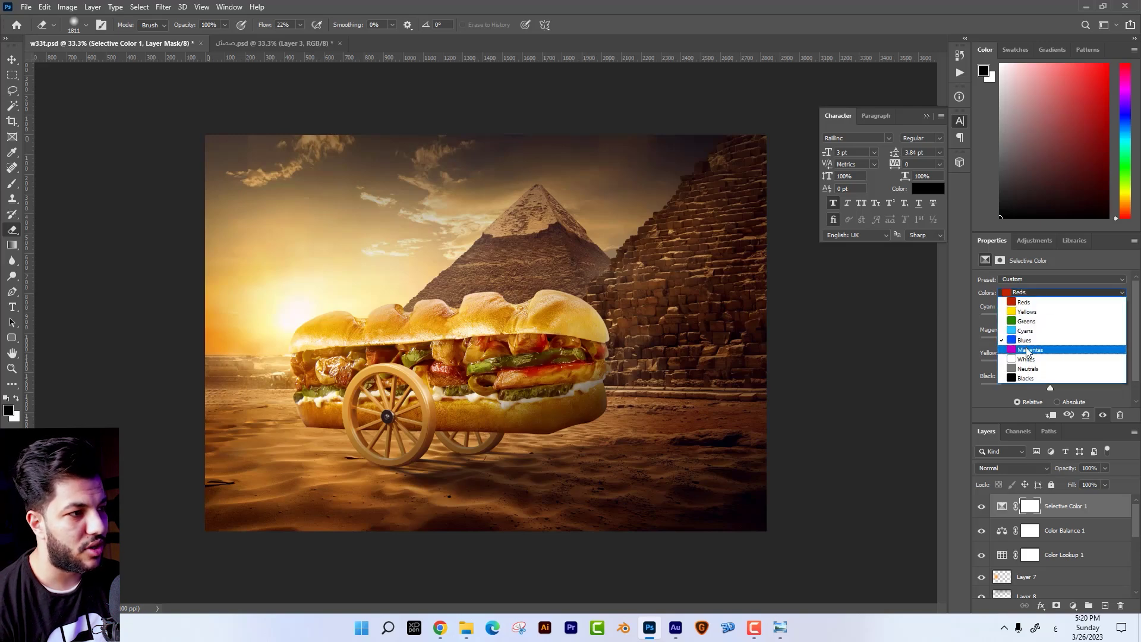
click(1026, 359)
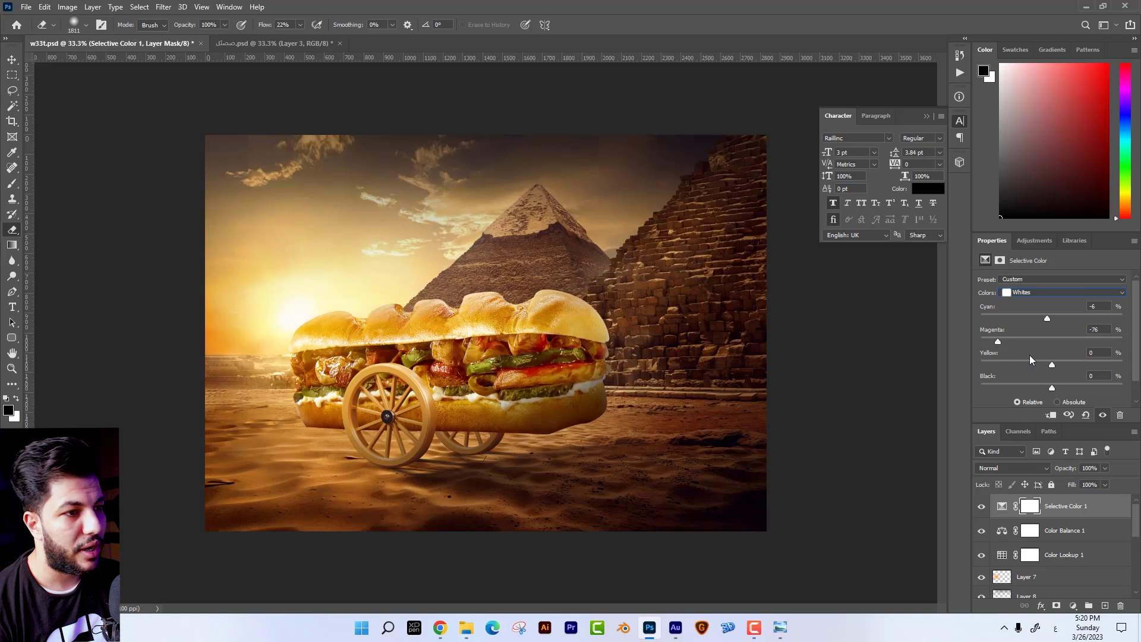
drag(1052, 364, 1060, 364)
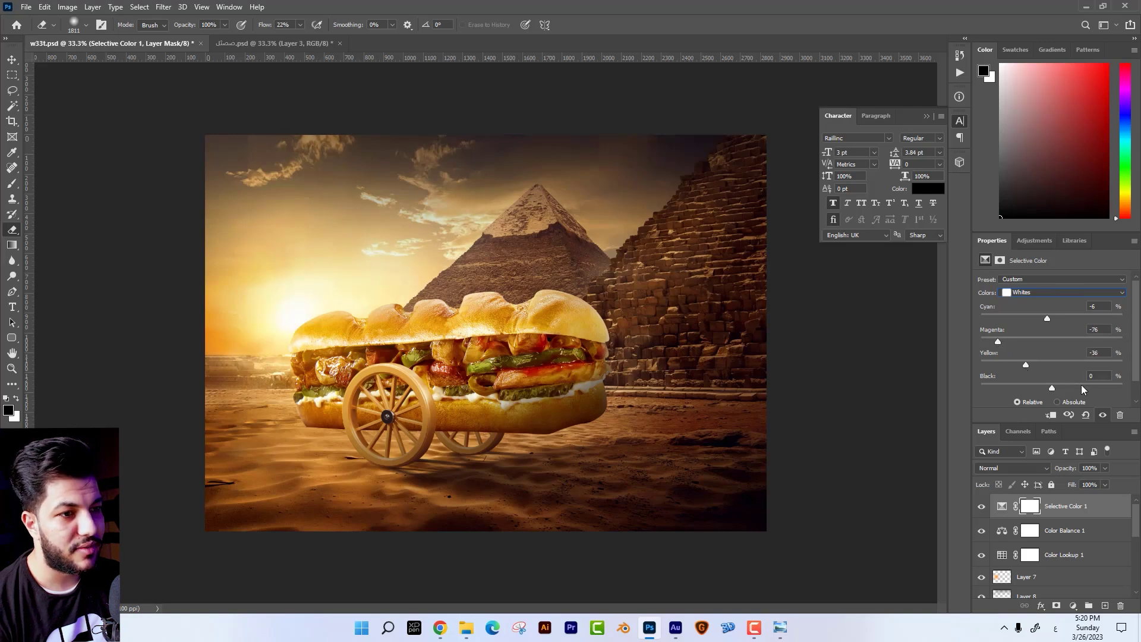
Reduce cyan and black in Neutrals, zero cyan in Blacks, and set opacity to 88%
click(1054, 293)
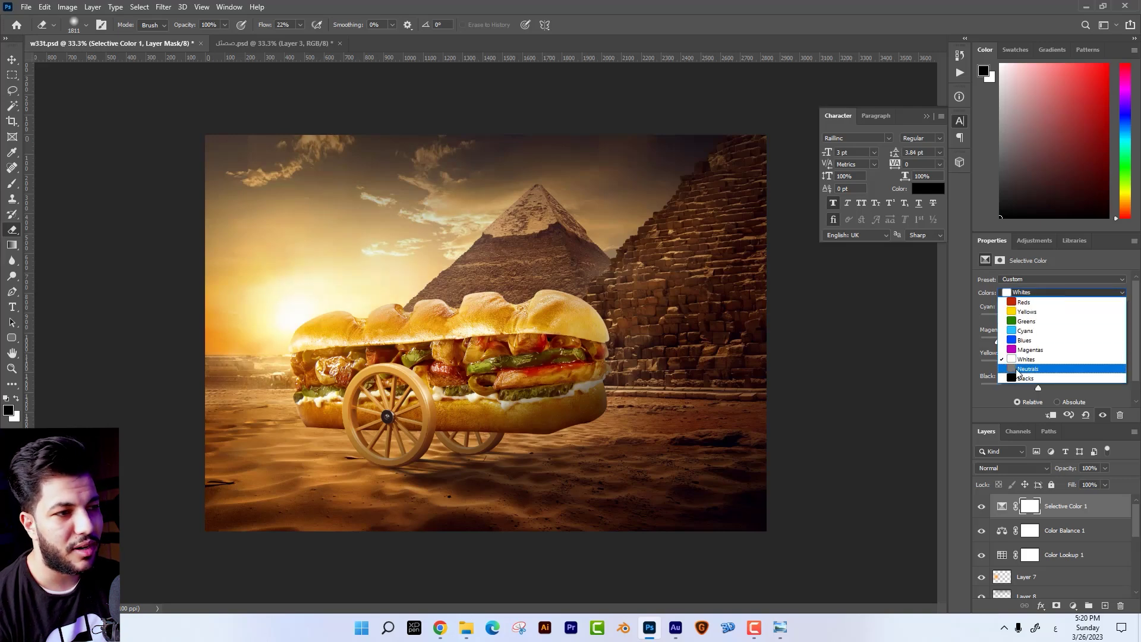
click(1047, 367)
drag(1039, 327, 1048, 321)
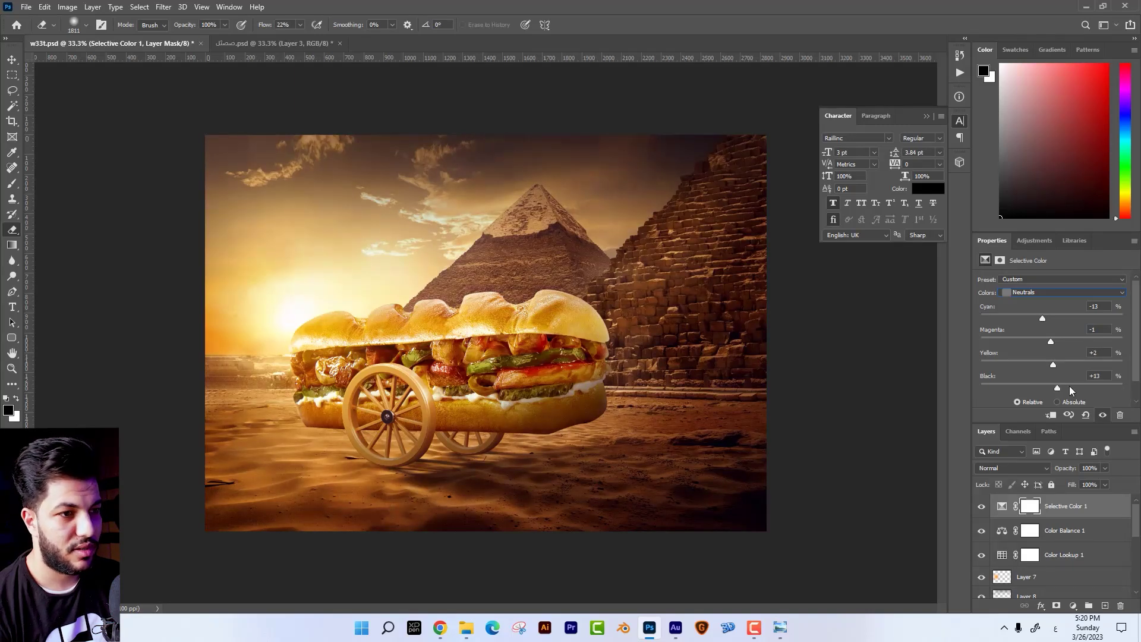
drag(1069, 386, 1053, 388)
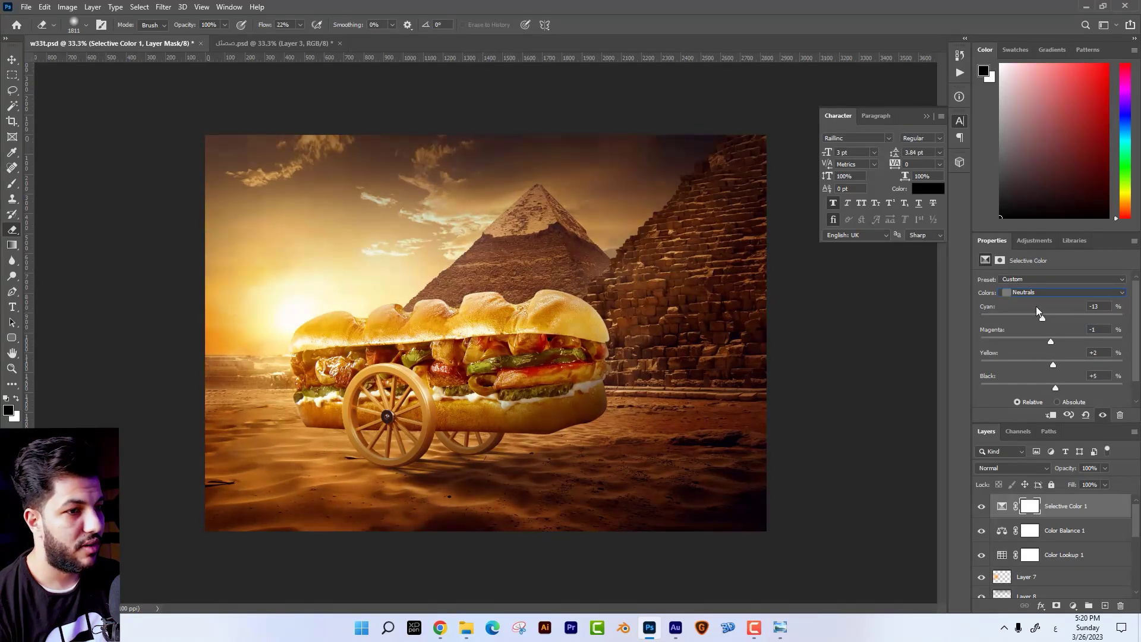
click(1037, 292)
click(1037, 374)
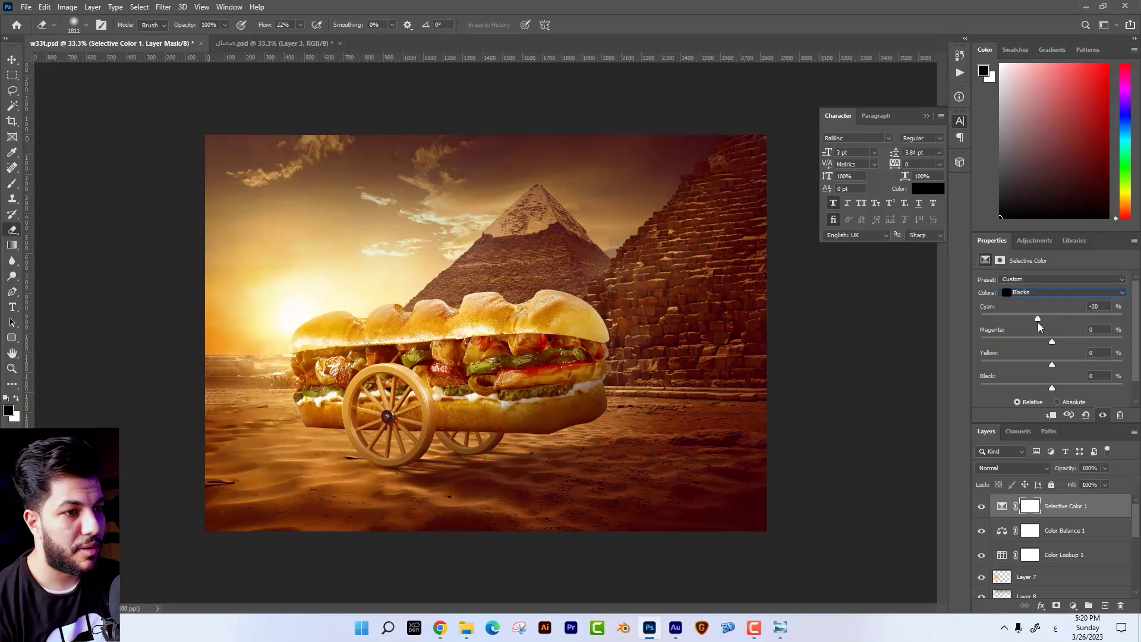
mouse_move(1038, 322)
mouse_down()
mouse_move(1053, 325)
mouse_move(1054, 343)
mouse_up()
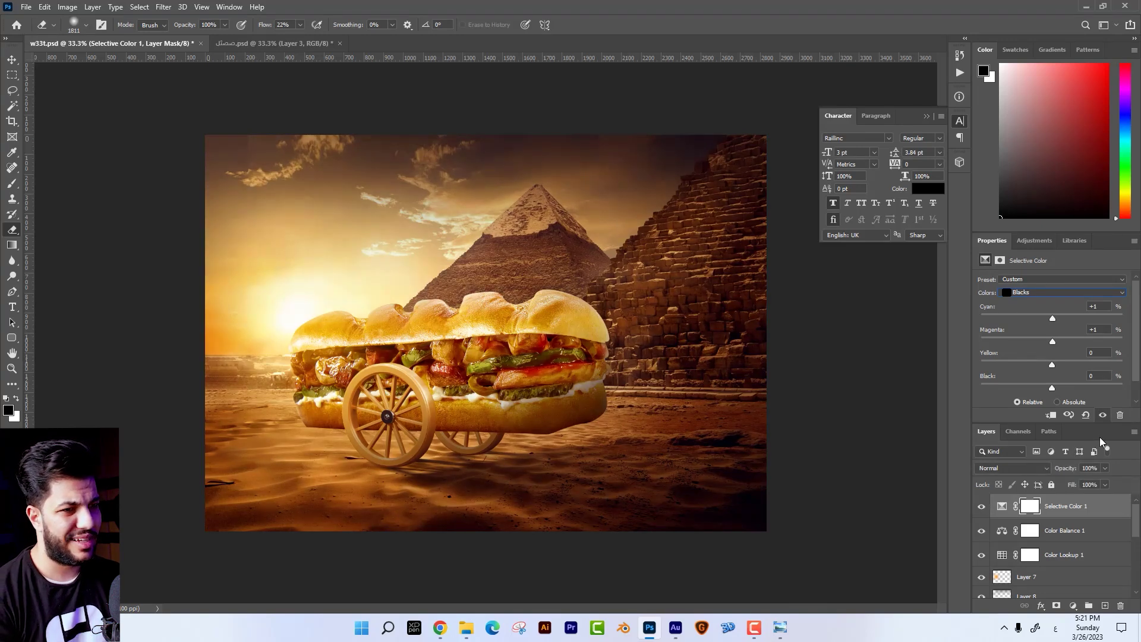
click(1103, 469)
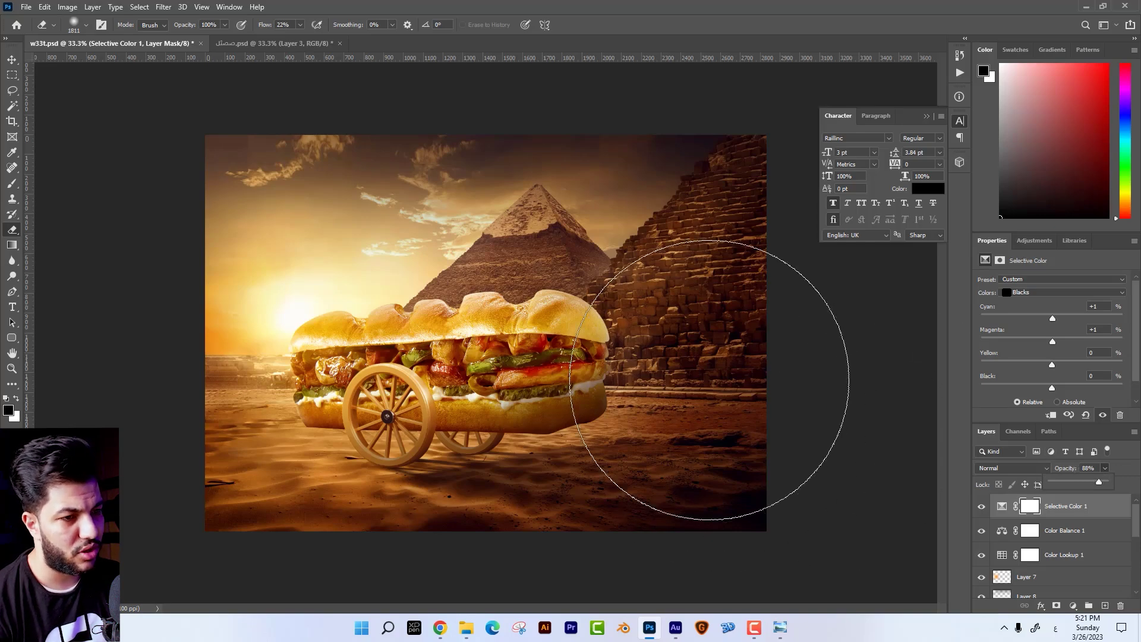
Zoom in on the cart and select the front wheel layer, Layer 3
key(ctrl+plus)
key(ctrl+plus)
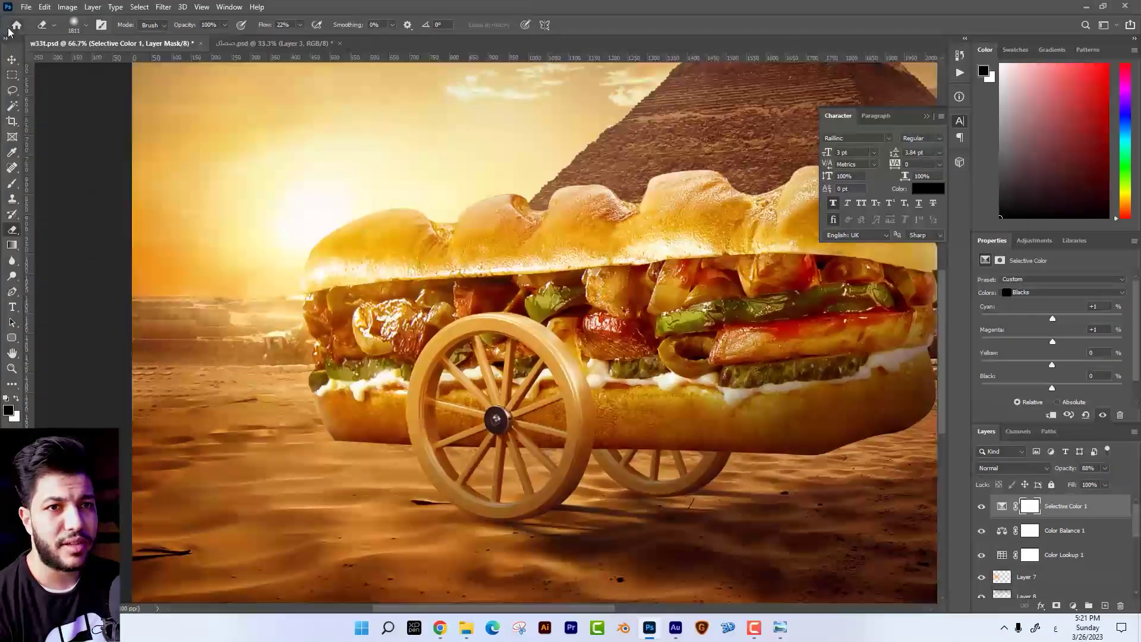
click(12, 60)
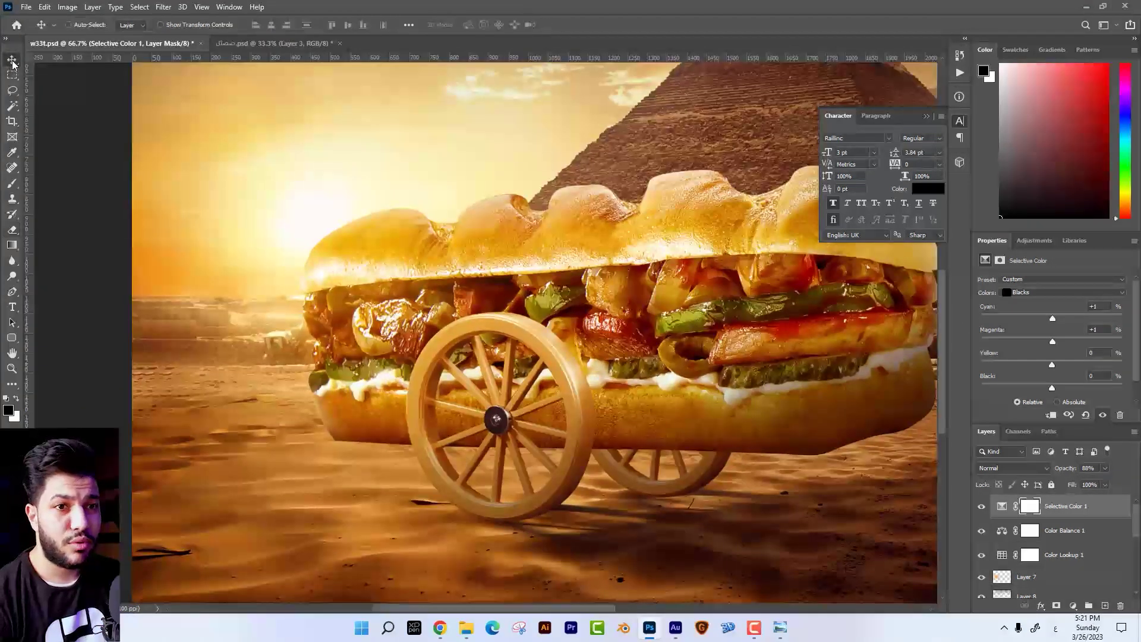
right_click(573, 370)
click(606, 417)
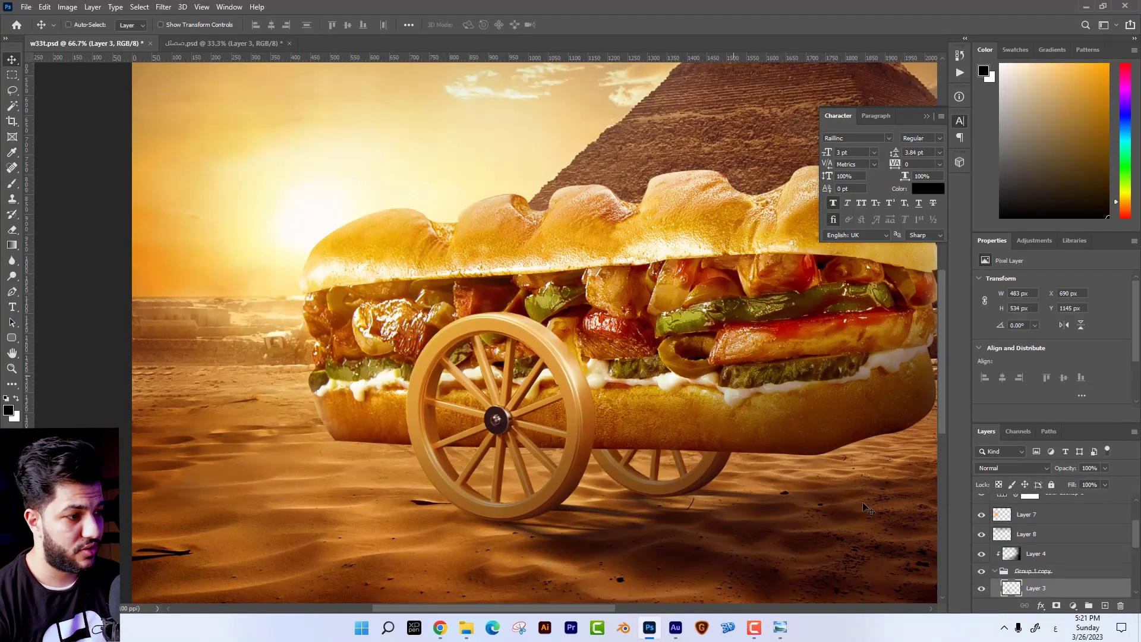
scroll(865, 506, down, 1)
scroll(864, 506, down, 1)
scroll(865, 506, down, 1)
scroll(1062, 571, down, 2)
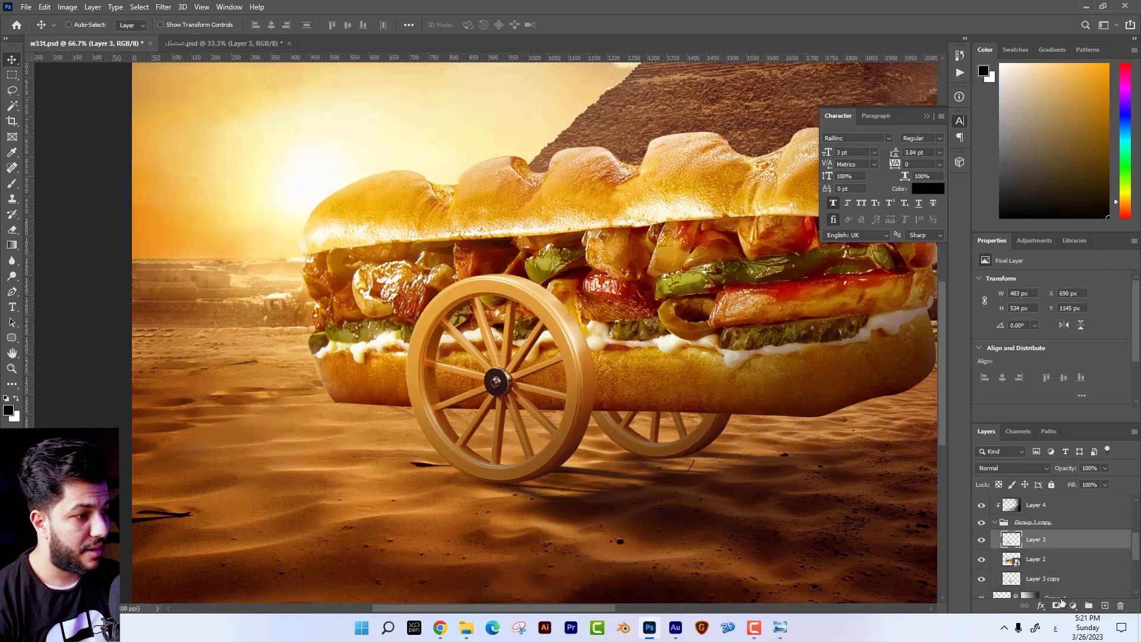
Duplicate the wheel, blacken the copy with Lightness -100, offset it, and choose Motion Blur
key(ctrl+j)
click(1034, 559)
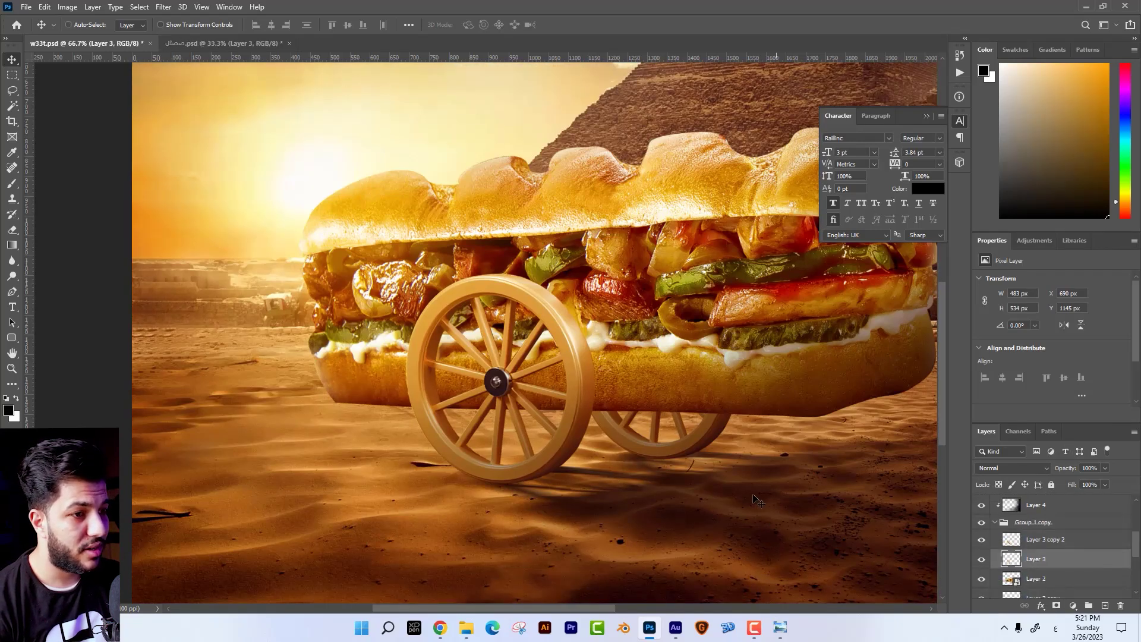
key(ctrl+u)
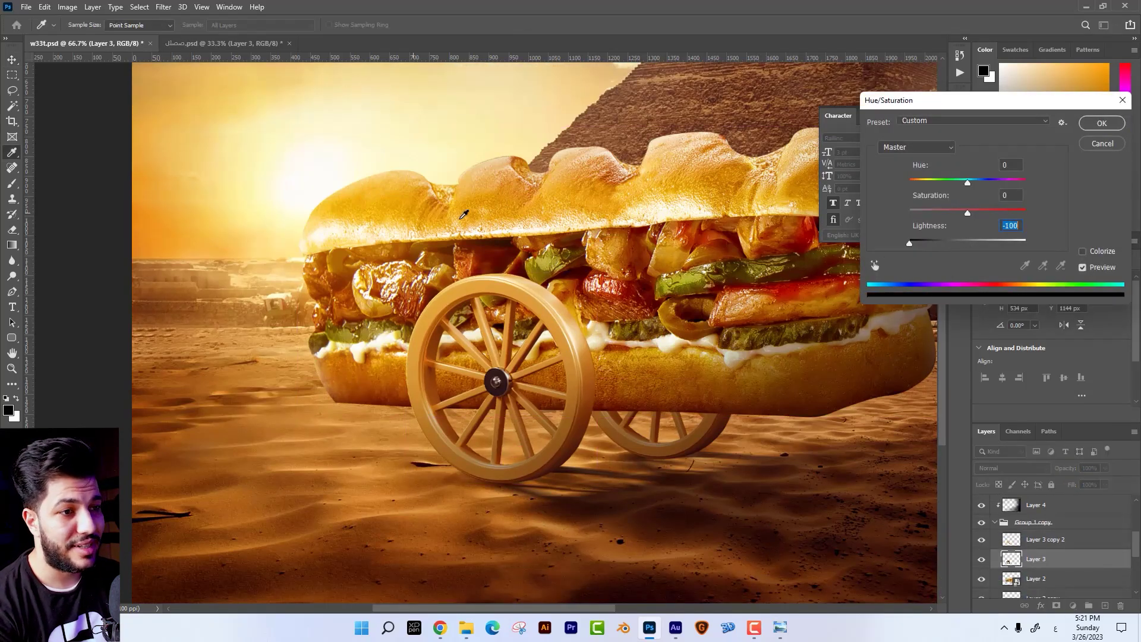
key(Return)
key(v)
key(Right)
key(Right)
key(Down)
key(Down)
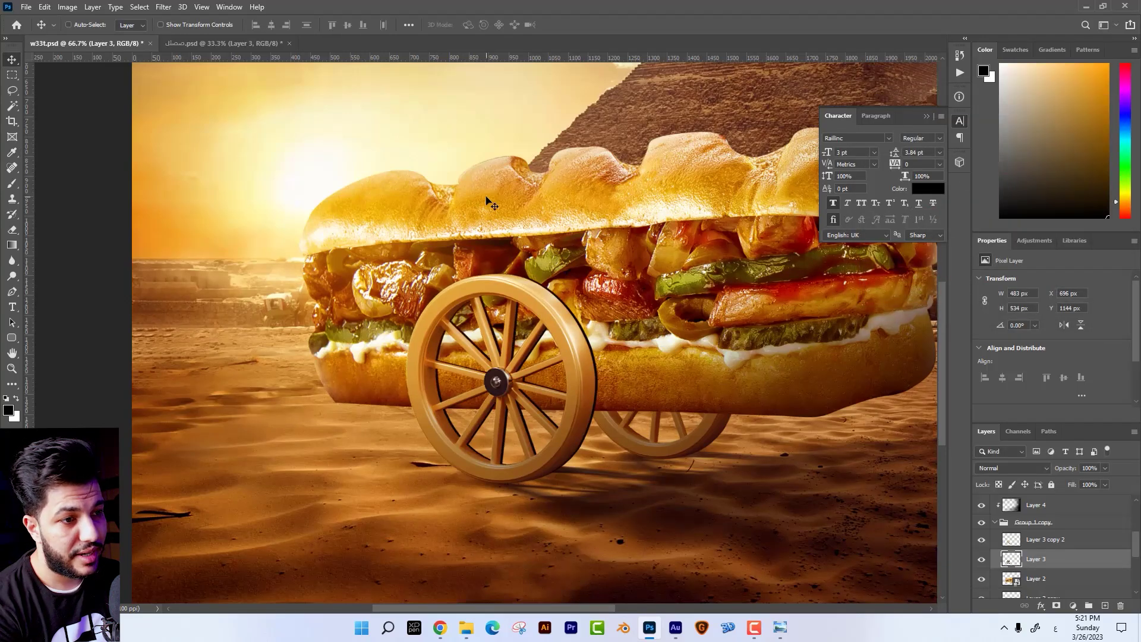
key(Right)
key(Right)
key(Right)
click(163, 6)
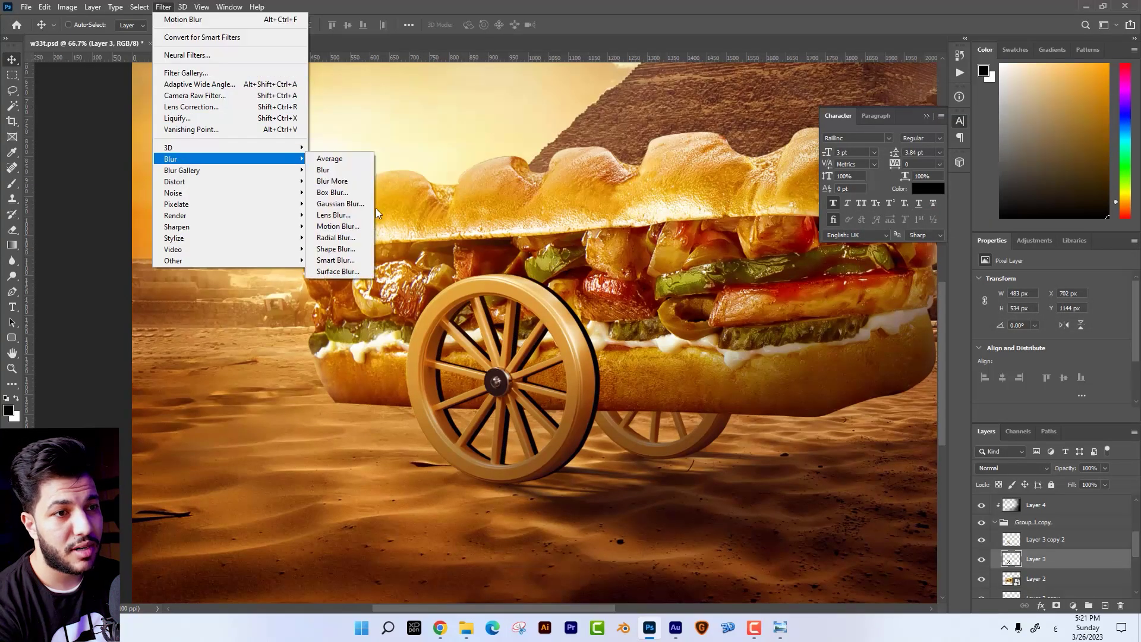
click(348, 226)
Apply the motion blur to the black wheel silhouette and adjust it with free transform
drag(654, 322, 647, 322)
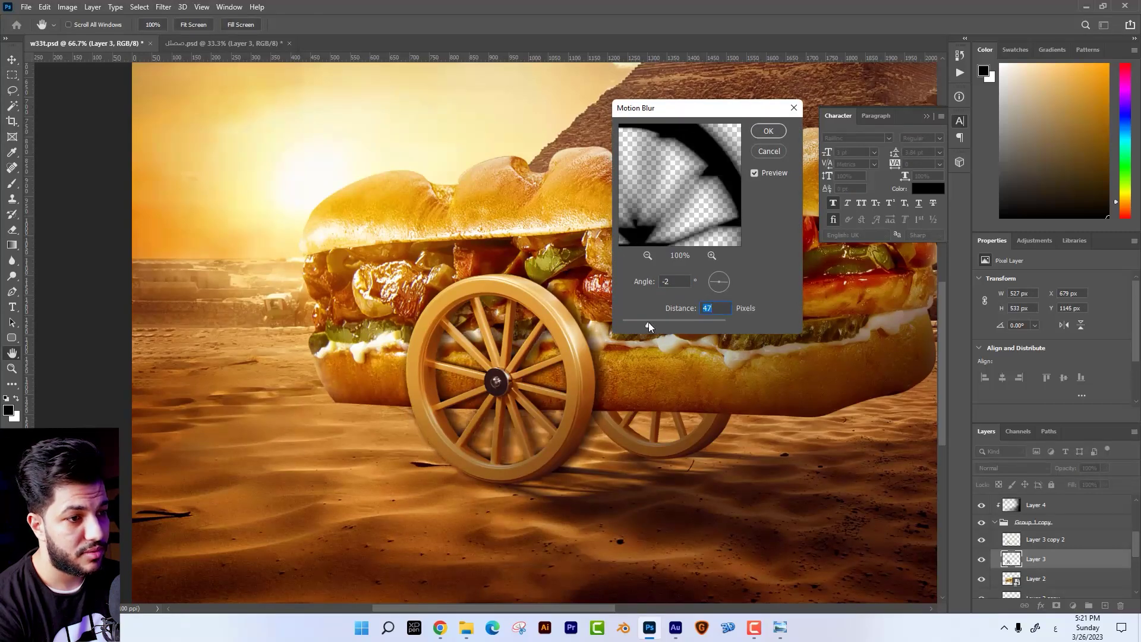
key(Return)
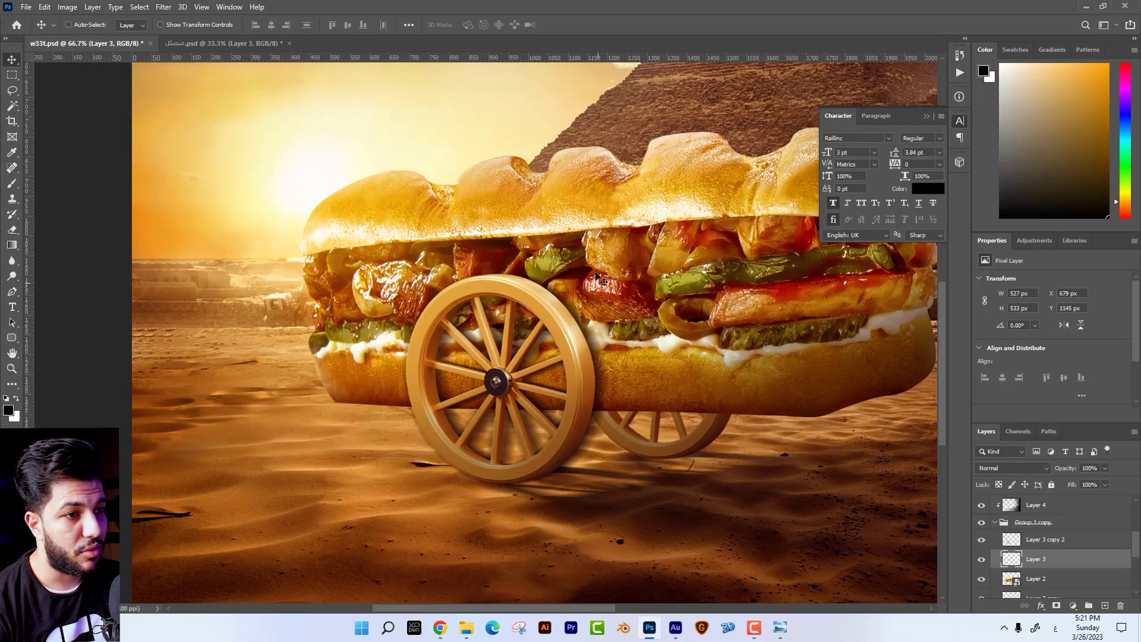
key(ctrl+t)
key(Return)
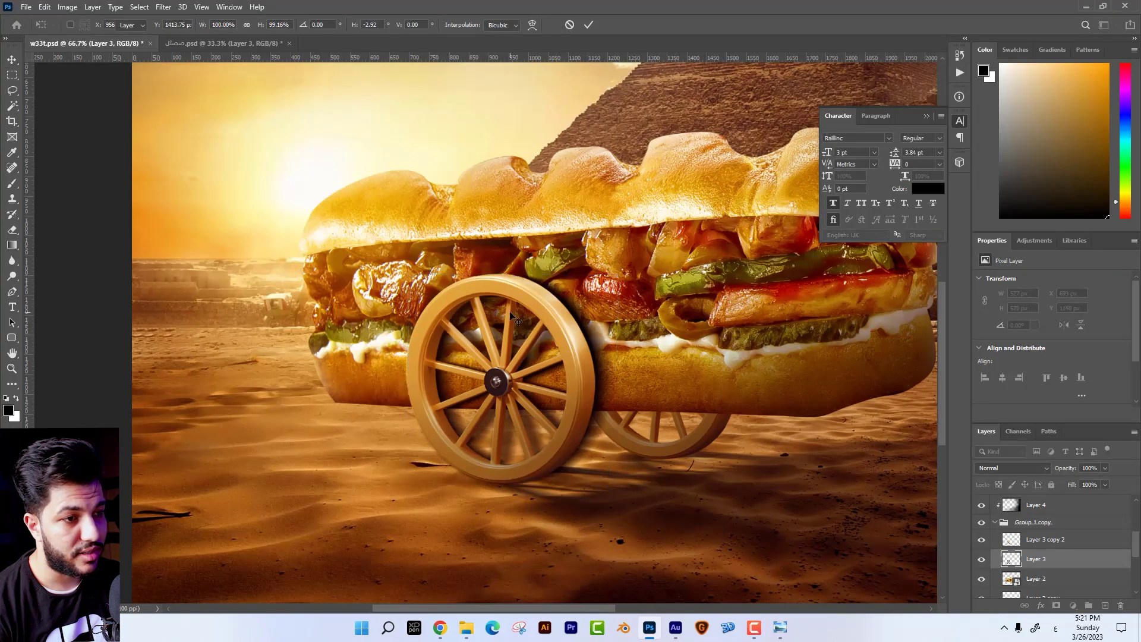
Erase the shadow's stray edges with a smaller soft eraser and fade it to 75%
click(12, 230)
right_click(606, 291)
drag(743, 325, 713, 326)
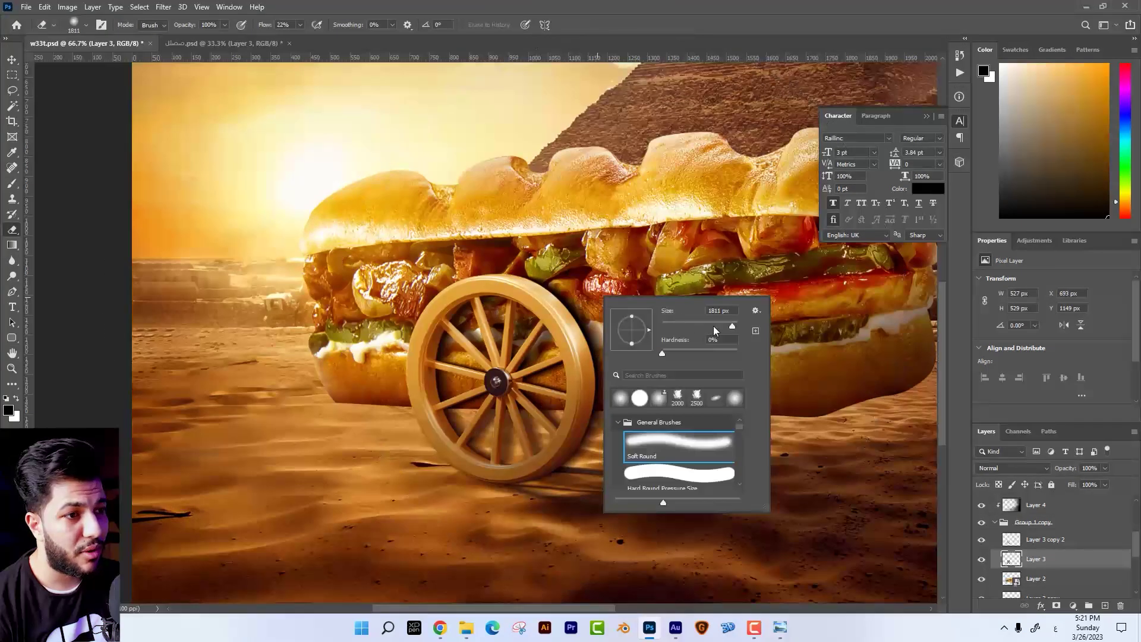
key(Return)
drag(588, 327, 588, 470)
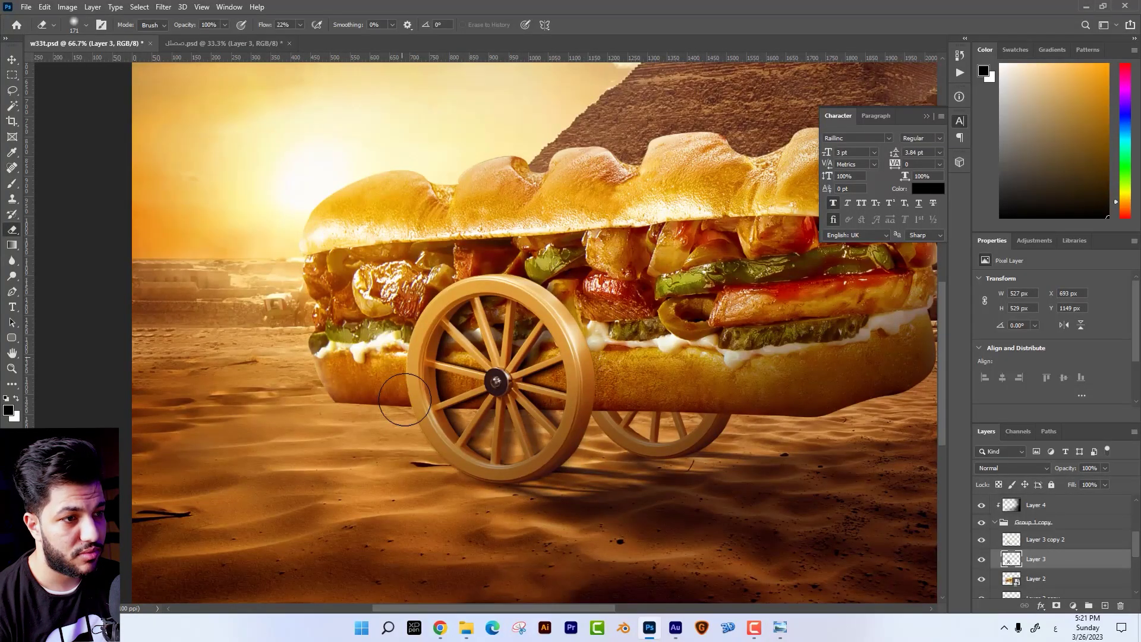
drag(424, 454, 425, 429)
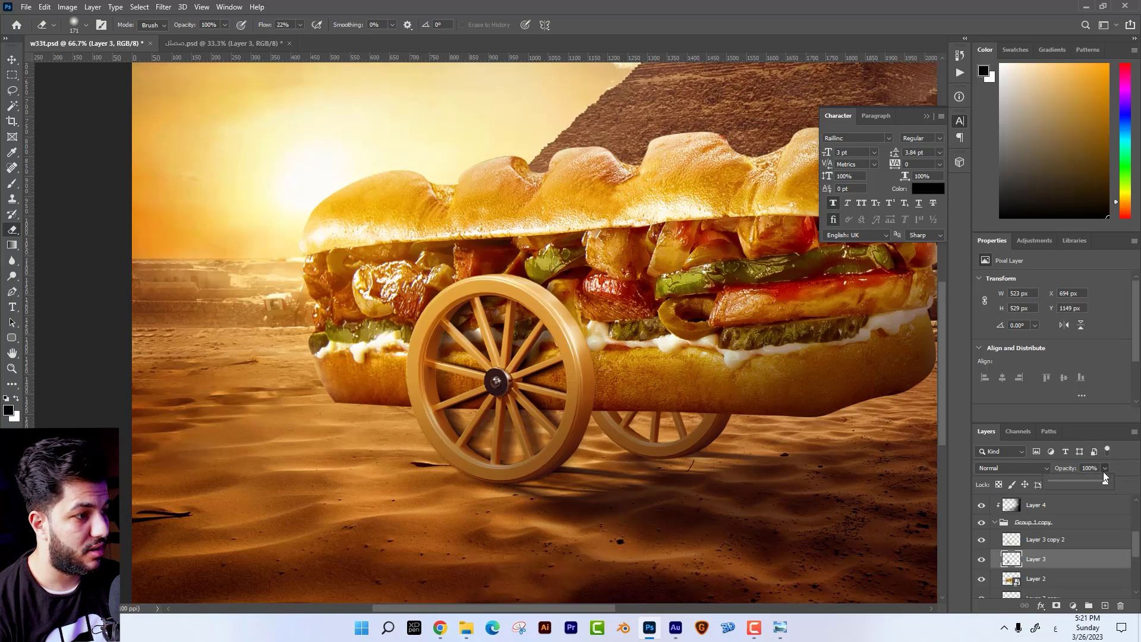
click(1092, 483)
key(ctrl+minus)
key(ctrl+minus)
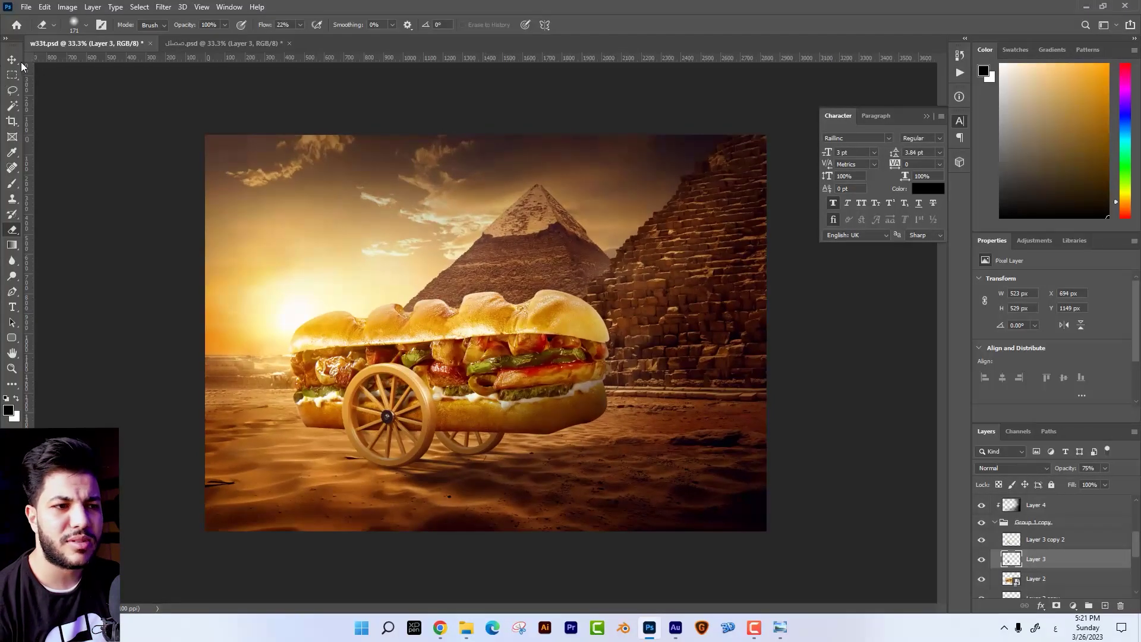
Place smoke ramadan.png from the source folder and blend it in Screen mode
key(v)
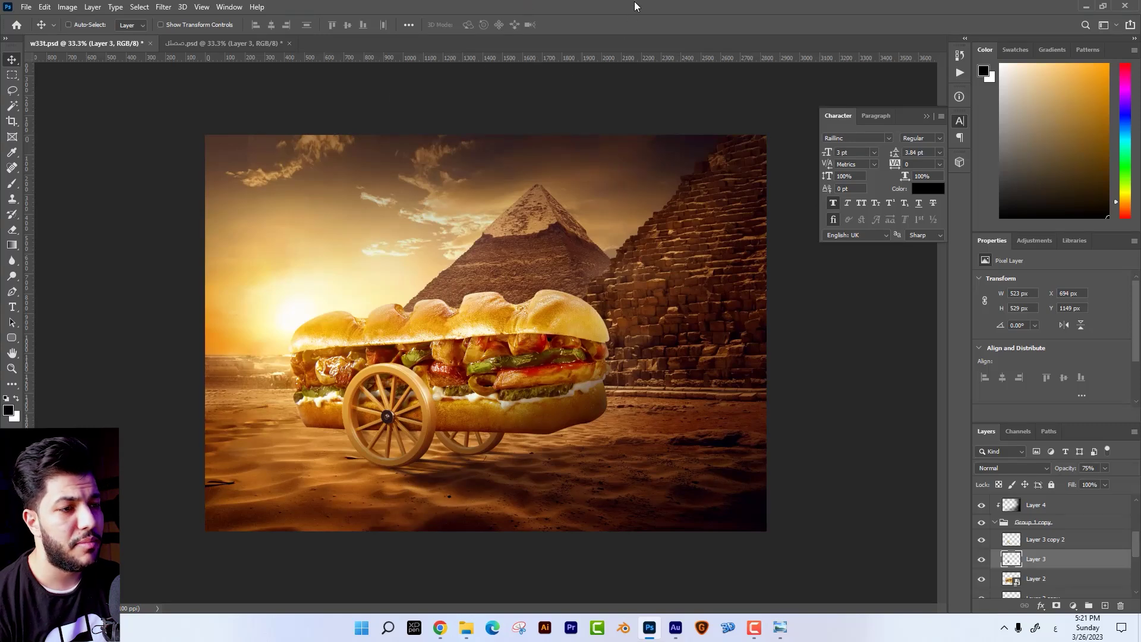
key(alt+Tab)
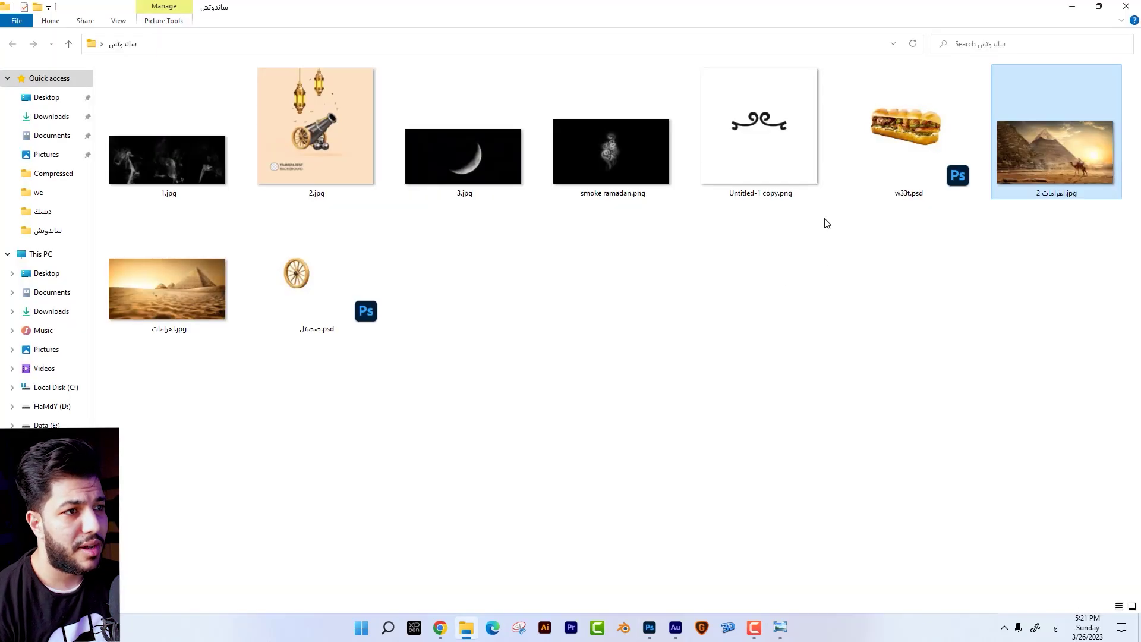
mouse_move(611, 155)
mouse_down()
mouse_move(565, 252)
mouse_move(610, 199)
mouse_up()
key(alt+Tab)
key(Return)
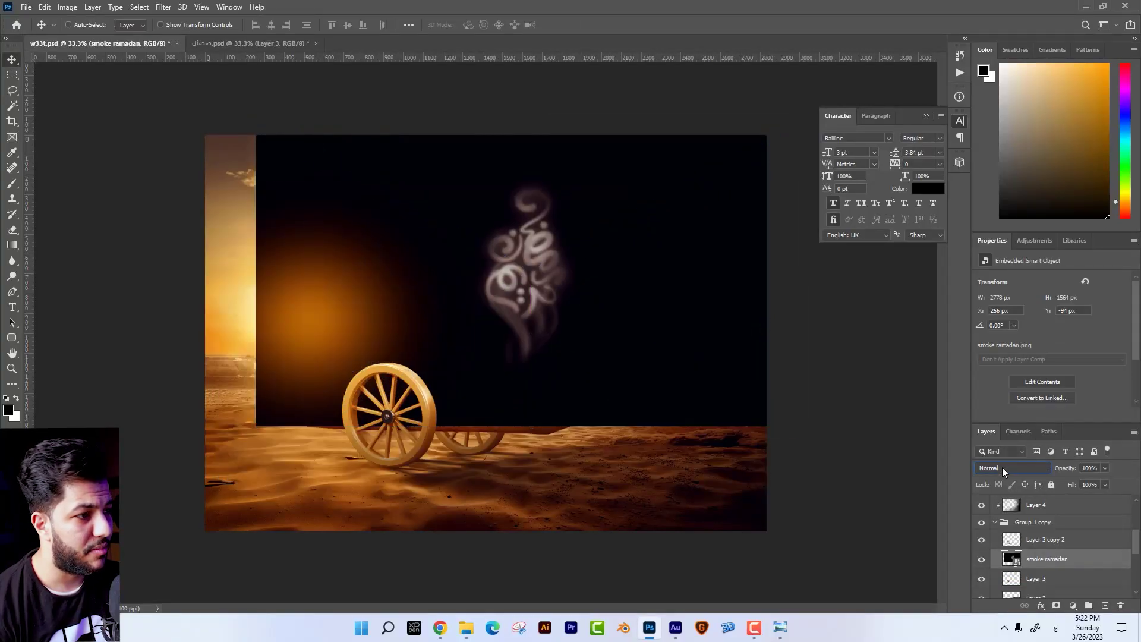
click(1002, 467)
click(1011, 414)
Move the smoke layer to the top of the stack and position it over the pyramid
mouse_move(1046, 559)
mouse_down()
mouse_move(1089, 382)
mouse_move(1045, 503)
mouse_up()
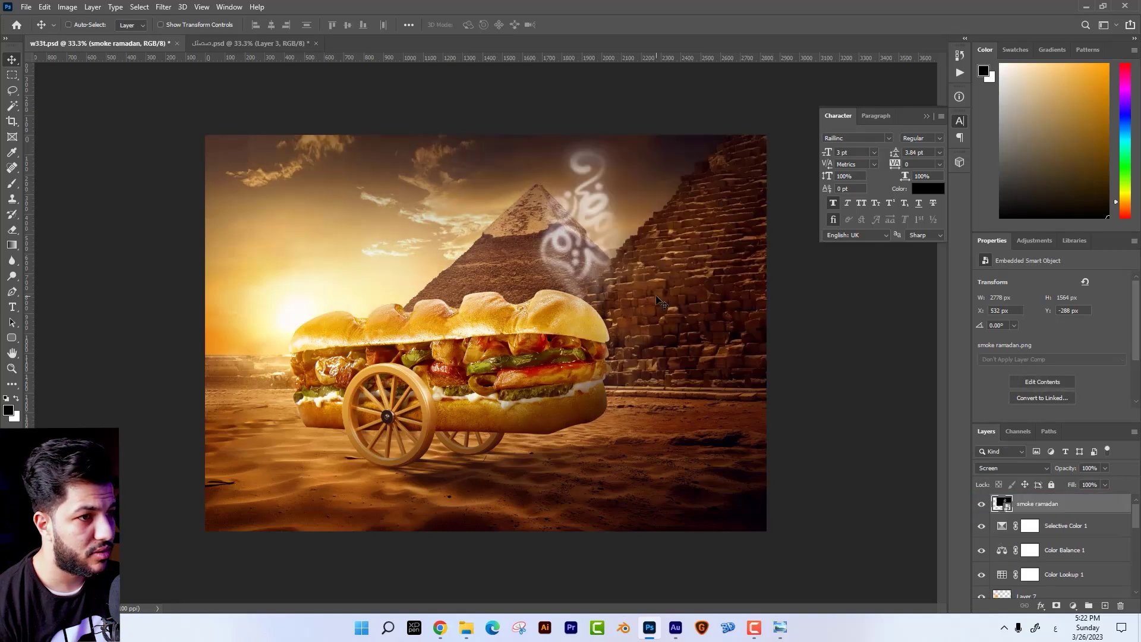
drag(657, 300, 683, 326)
key(ctrl+t)
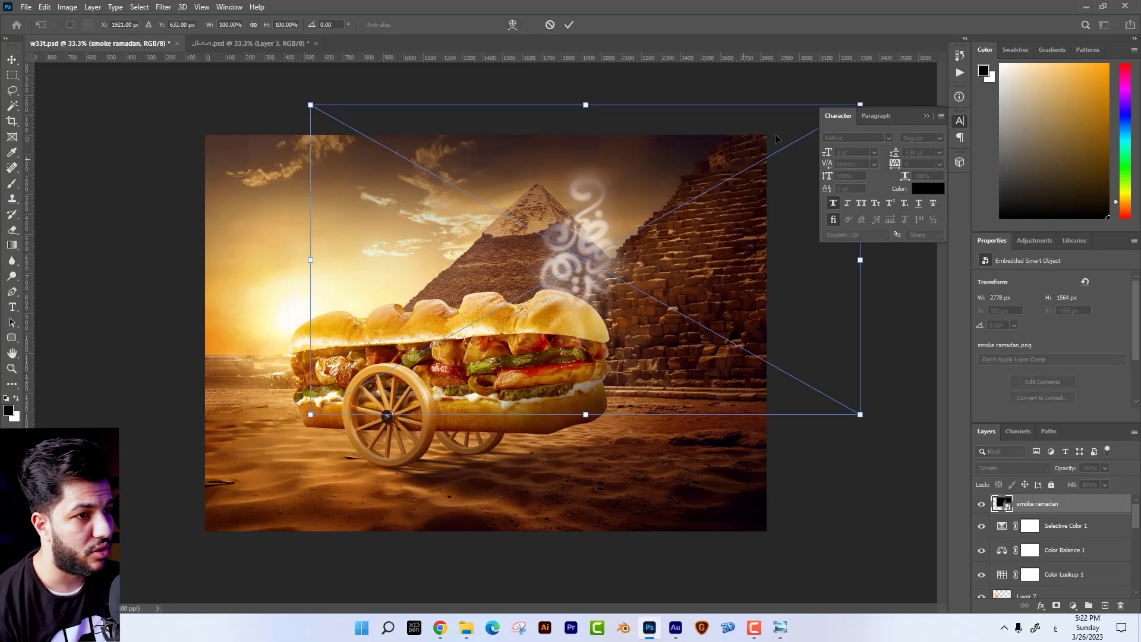
drag(775, 139, 772, 123)
key(alt+Tab)
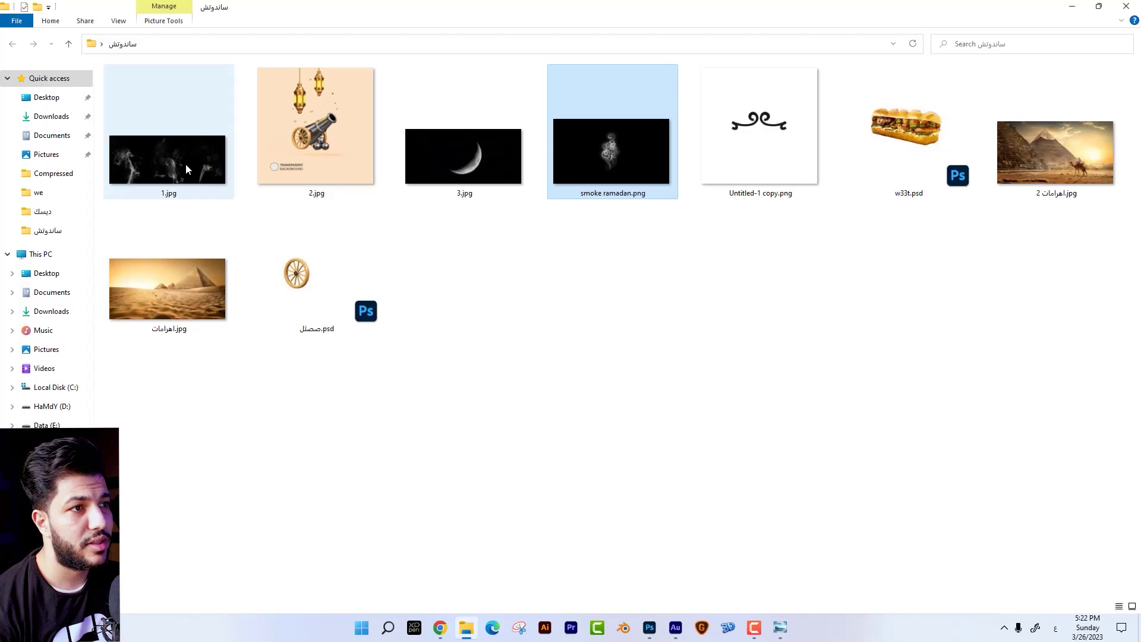
Copy the middle smoke plume from 1.jpg into the sandwich scene as a new layer
double_click(186, 169)
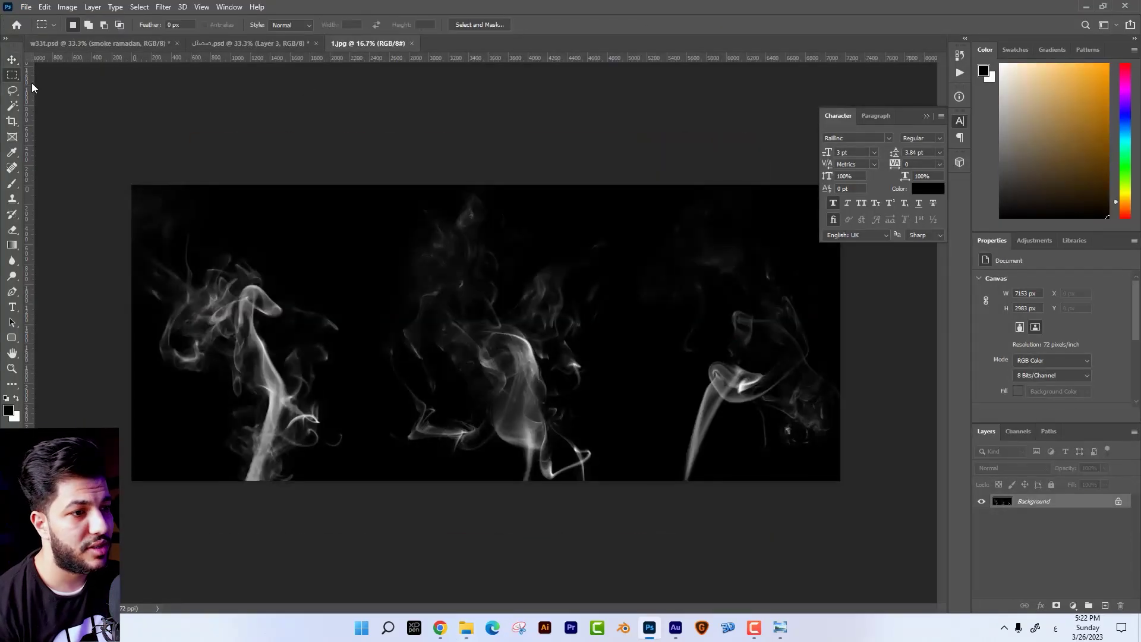
drag(644, 482, 365, 61)
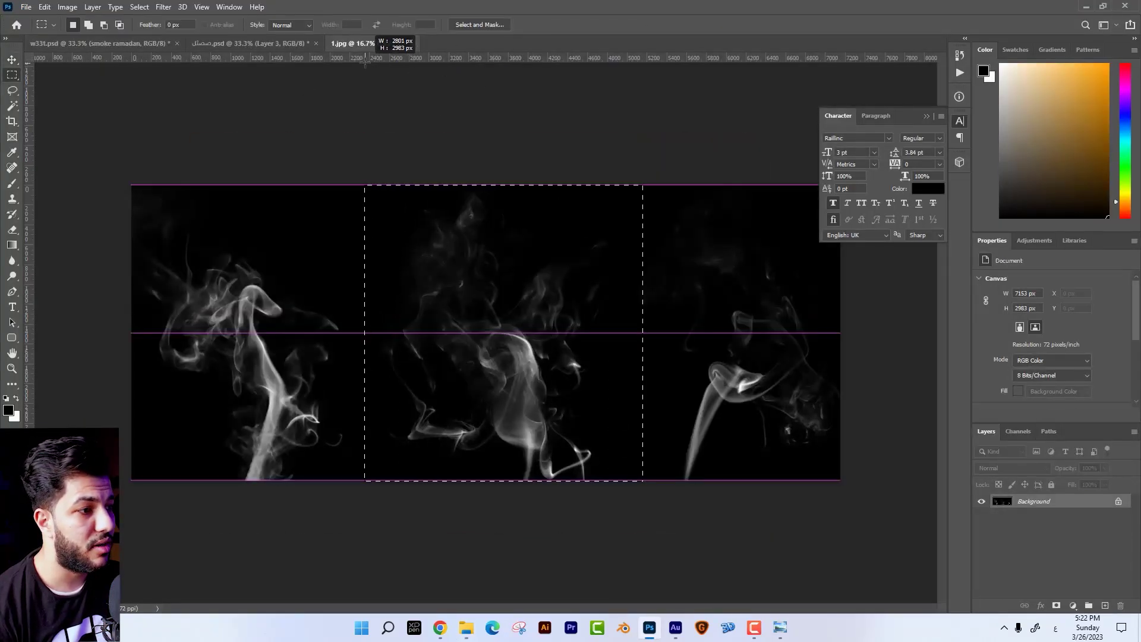
key(ctrl+j)
key(ctrl+semicolon)
key(v)
mouse_move(391, 249)
mouse_down()
mouse_move(239, 51)
mouse_move(691, 382)
mouse_move(750, 366)
mouse_move(741, 365)
mouse_up()
key(Return)
Set the new smoke layer's blend mode to Screen
click(1010, 468)
click(998, 406)
key(ctrl+t)
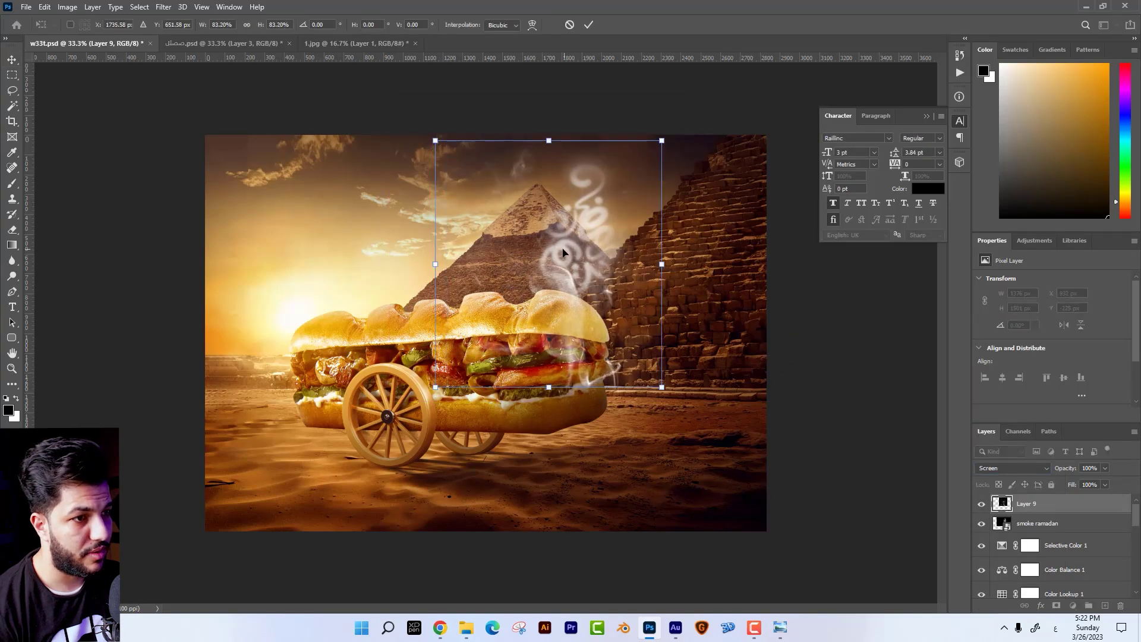
key(Return)
Erase stray smoke wisps near the sandwich with a 322 px eraser, then shift the smoke up-right
key(e)
right_click(690, 383)
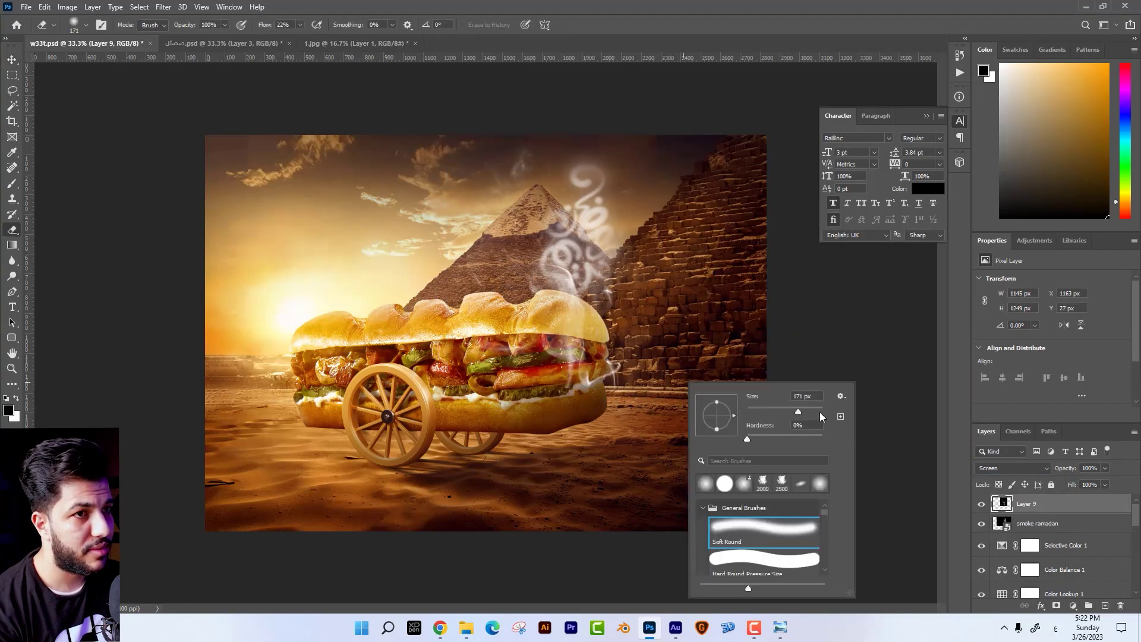
drag(798, 412, 818, 411)
drag(559, 369, 609, 297)
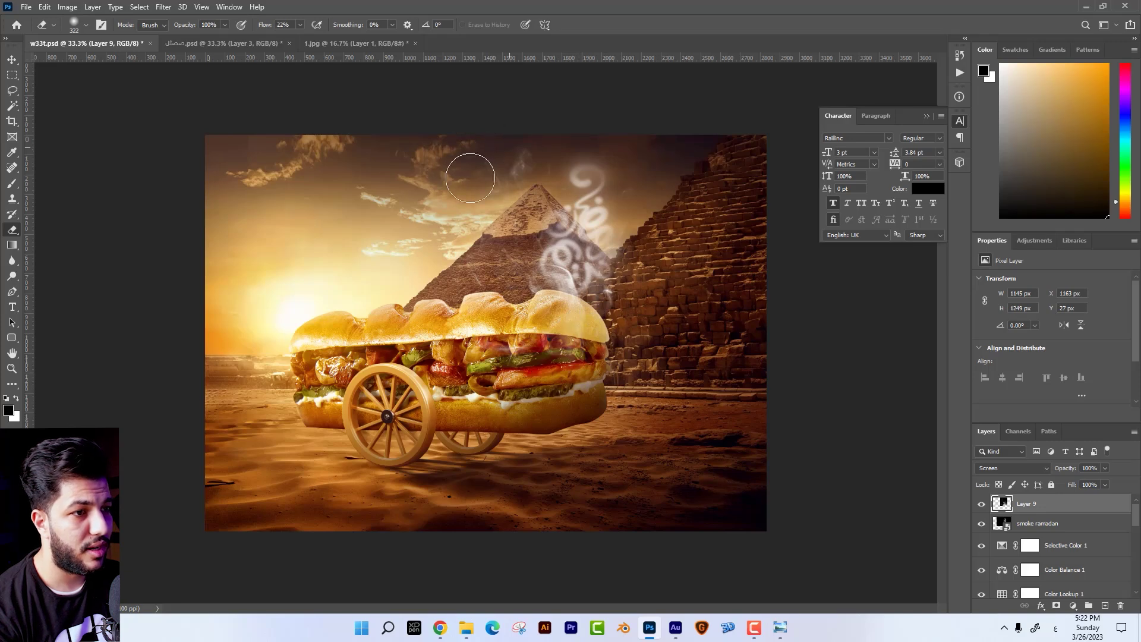
click(11, 59)
drag(585, 271, 601, 285)
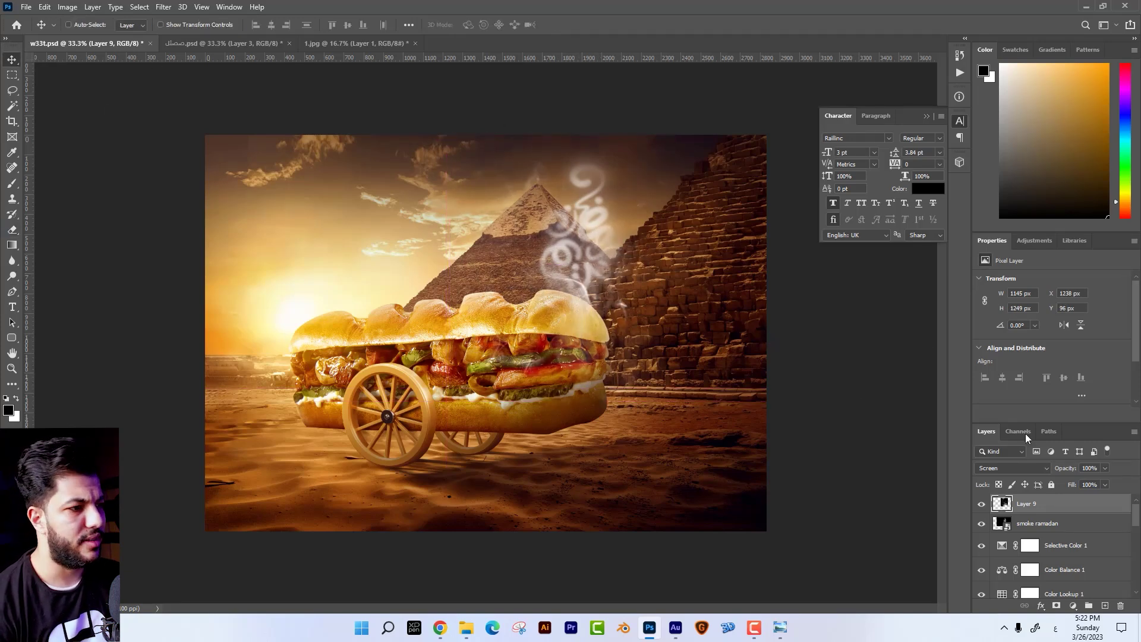
Scale the sandwich cart layers (Layer 3 copy and Group 1) up to about 108%
drag(1136, 515, 1139, 617)
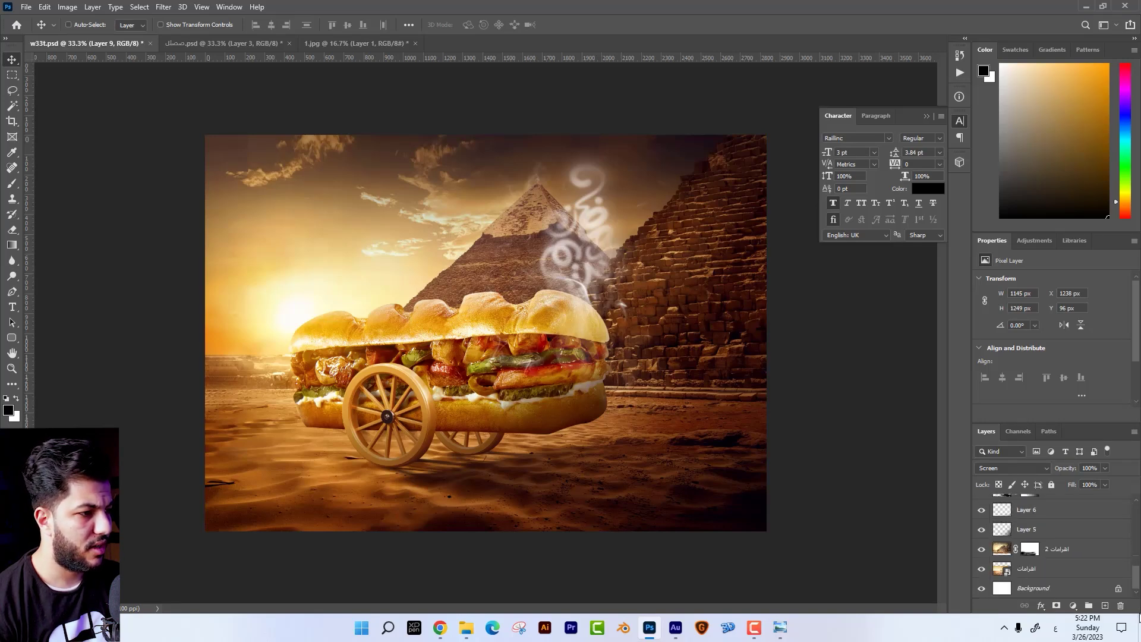
scroll(1042, 538, up, 1)
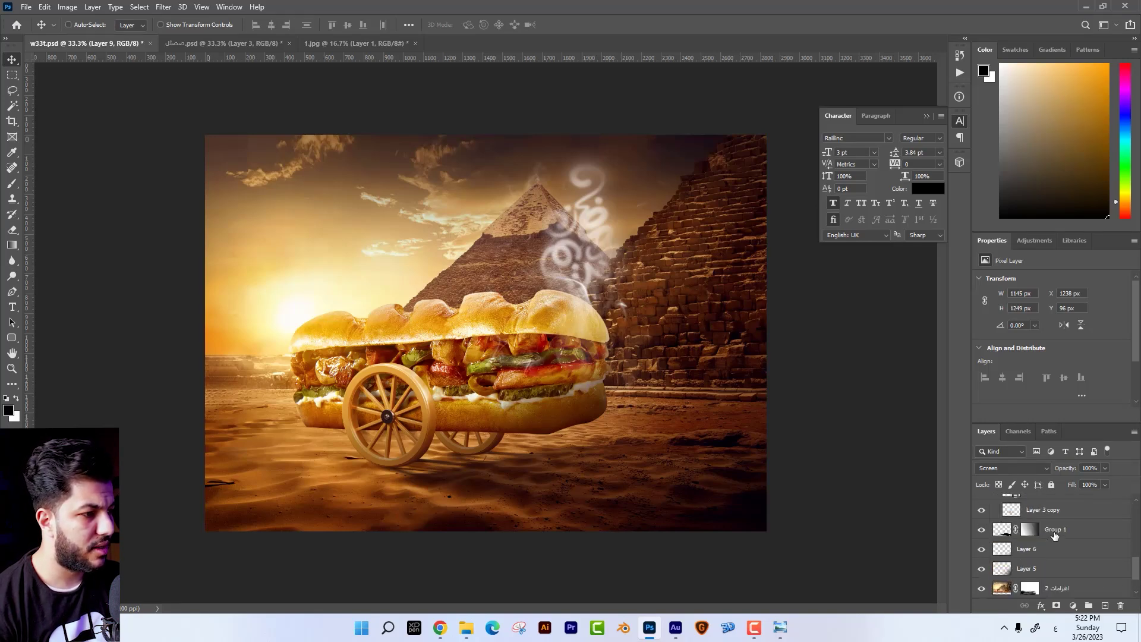
shift+click(1055, 536)
key(ctrl+t)
key(ctrl+minus)
mouse_move(797, 479)
mouse_down()
mouse_move(823, 491)
mouse_move(802, 470)
mouse_up()
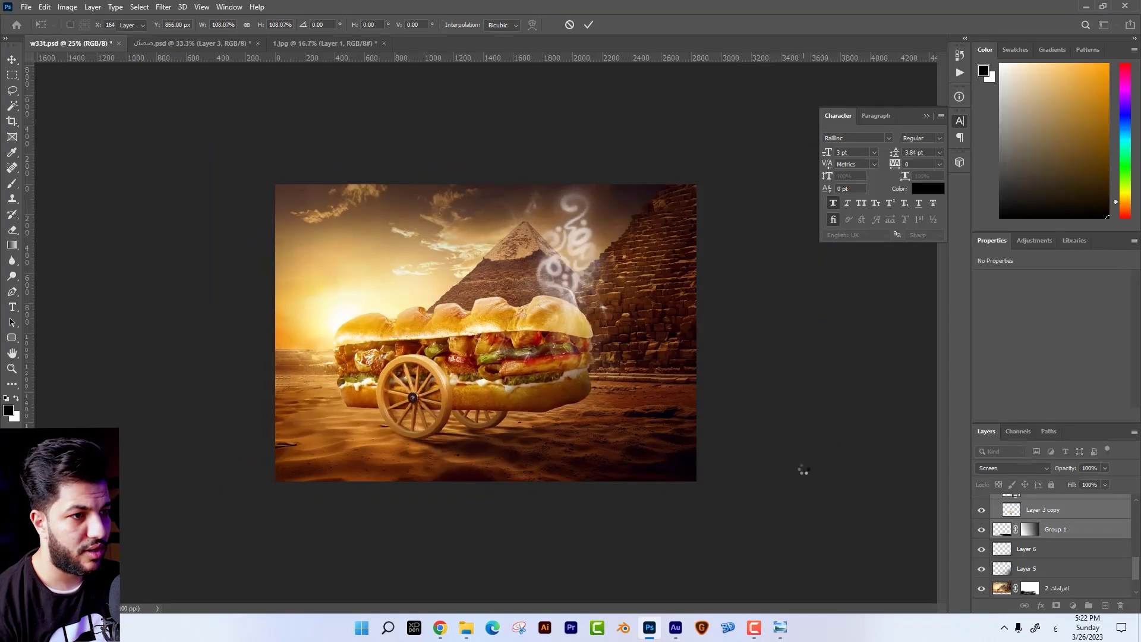
key(Return)
key(ctrl+plus)
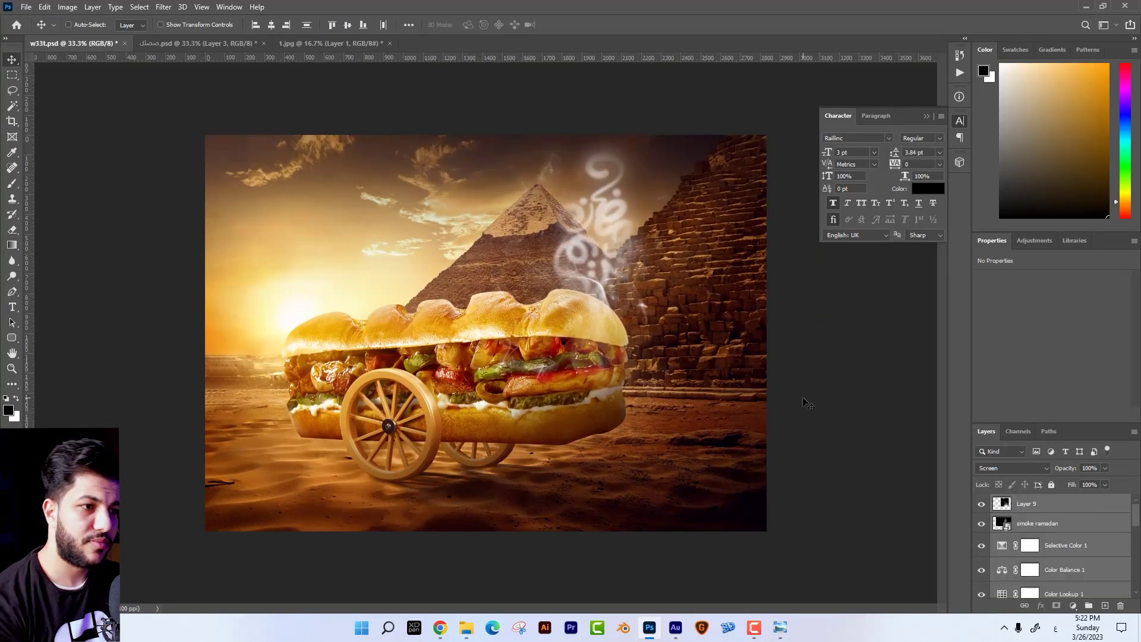
Paste the 3.jpg crescent moon, blend it with Screen, and place it in the upper-left sky
key(alt+Tab)
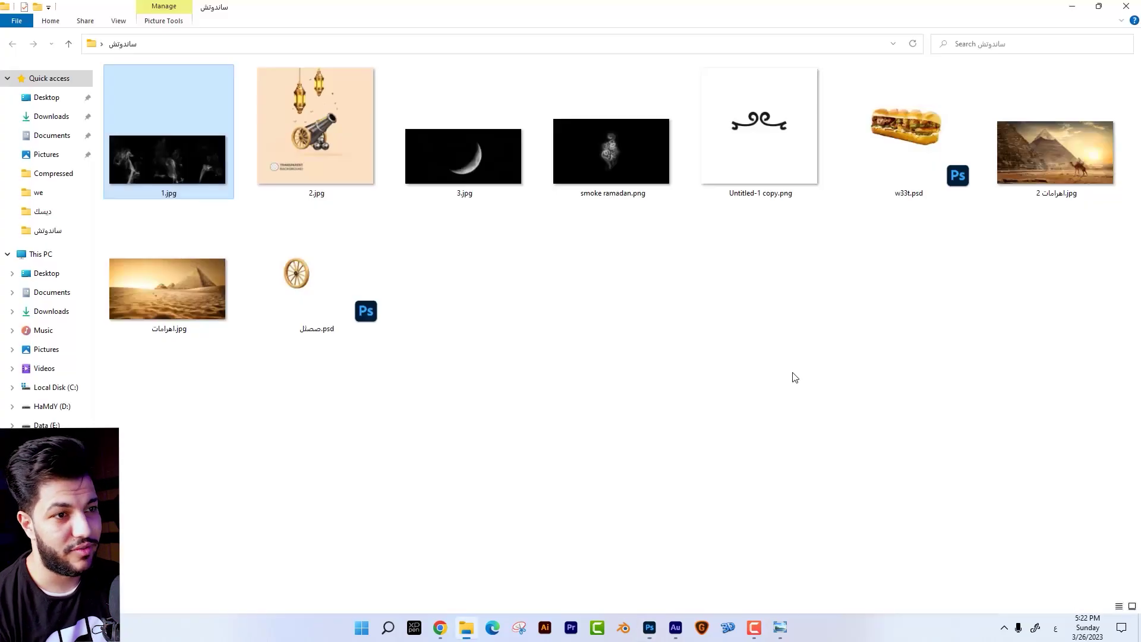
key(alt+Tab)
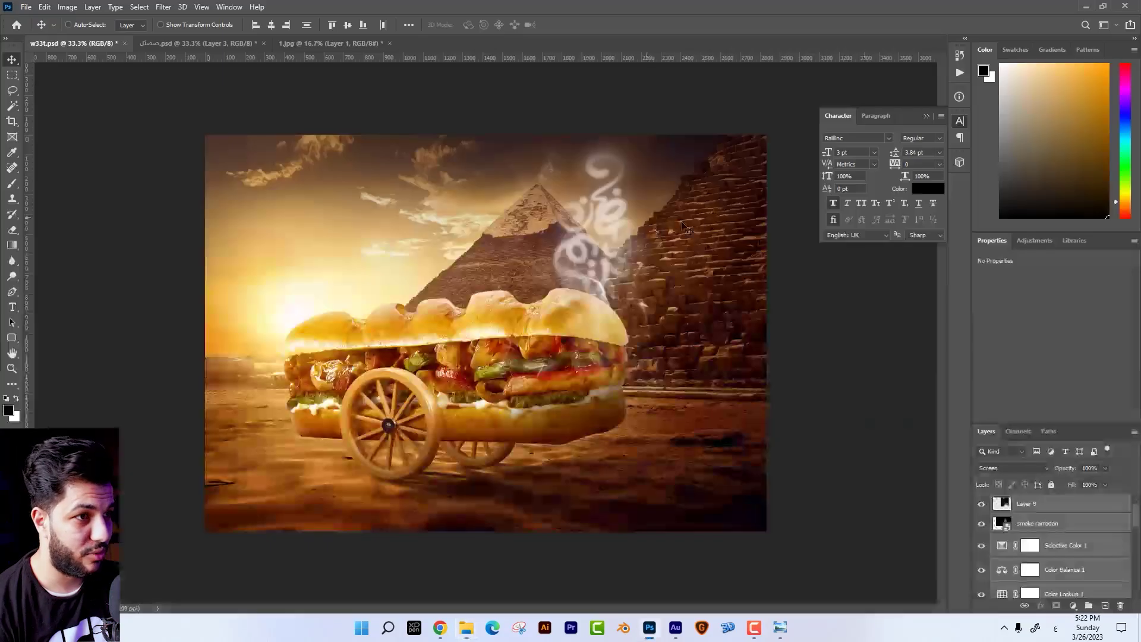
key(ctrl+v)
key(Return)
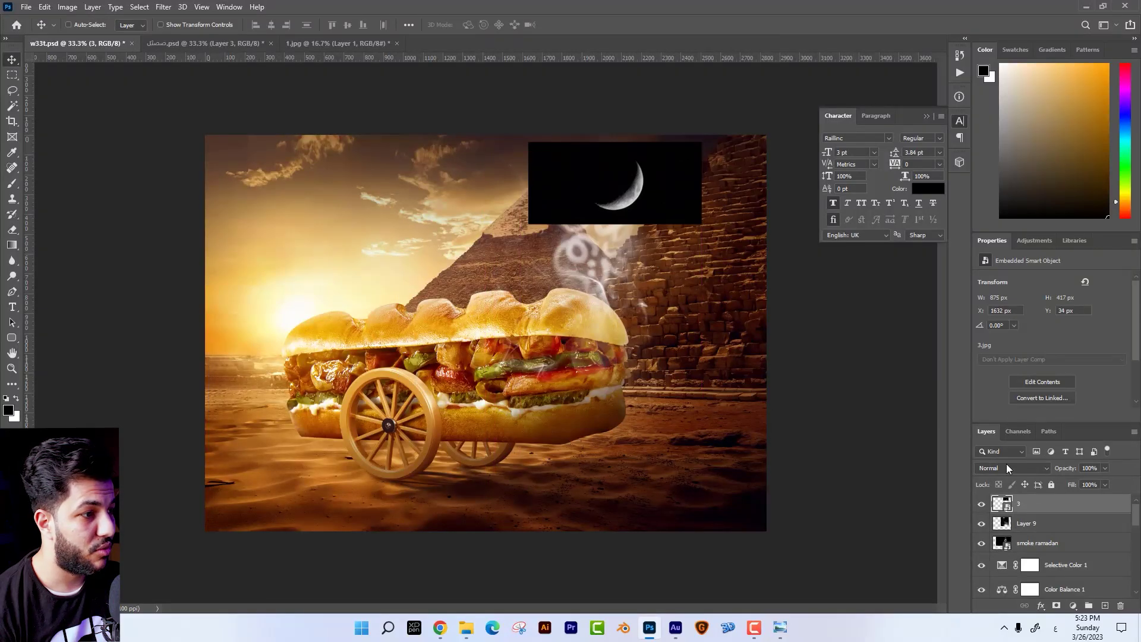
click(1007, 468)
click(1004, 409)
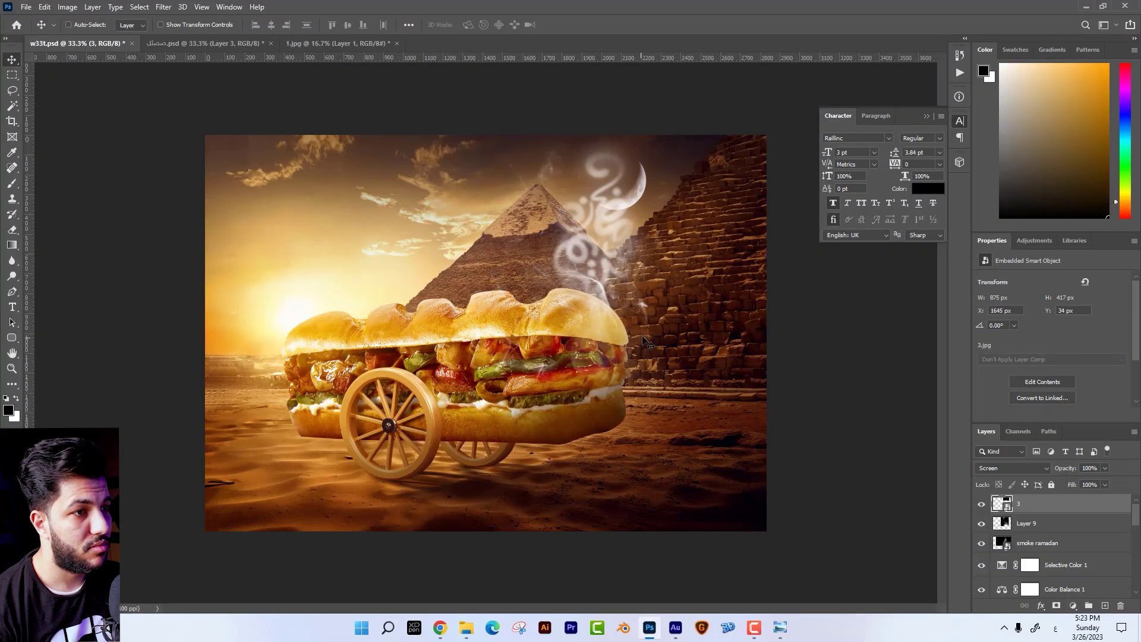
mouse_move(645, 341)
mouse_down()
mouse_move(320, 341)
mouse_move(302, 365)
mouse_up()
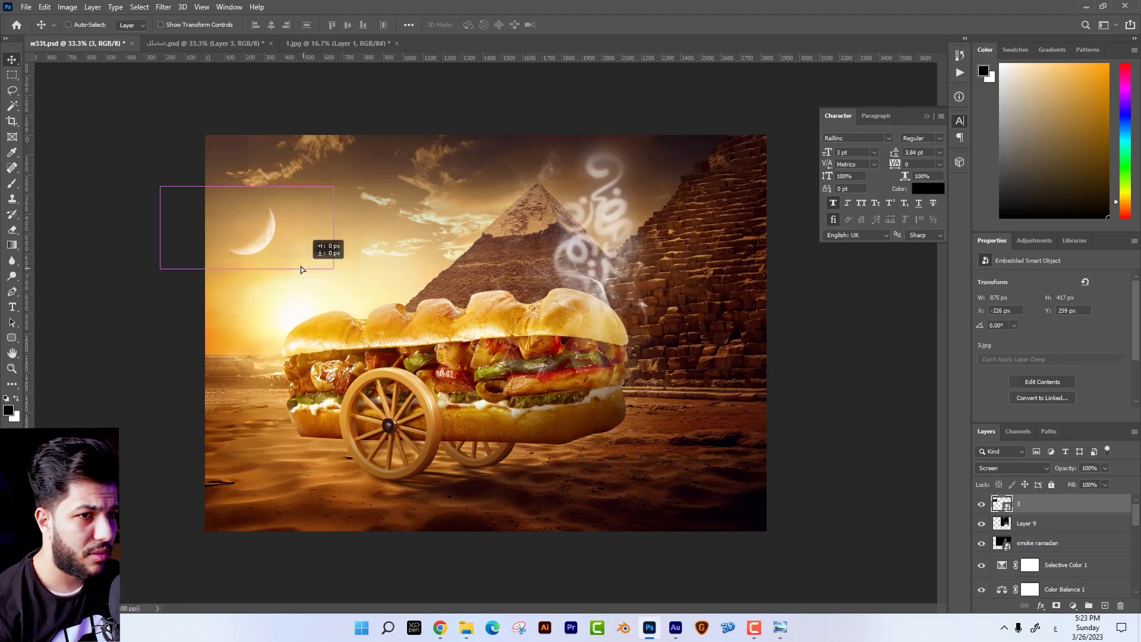
drag(301, 269, 293, 262)
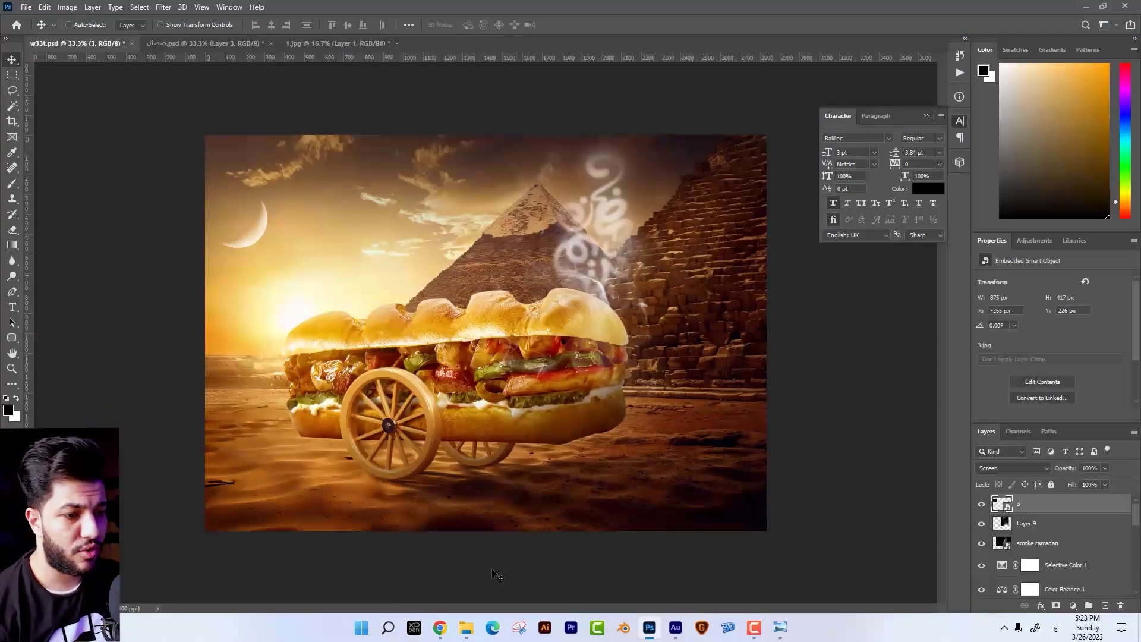
Scale the white THE FOURTH PYRAMID text layers and position them at the lower right
drag(734, 421, 772, 395)
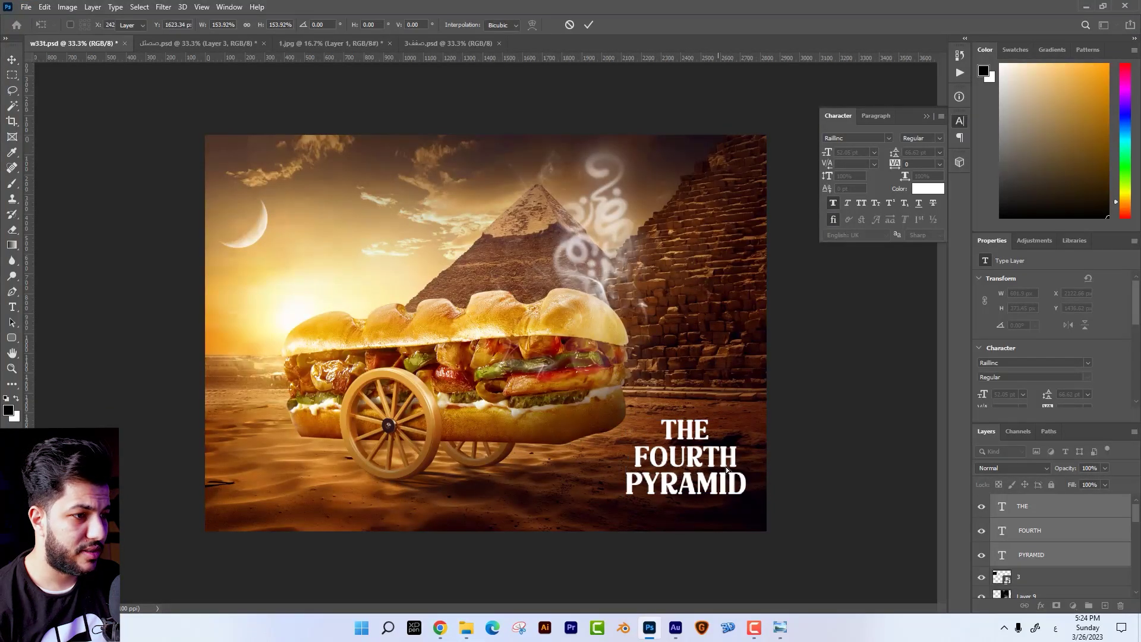
drag(726, 469, 732, 480)
key(Return)
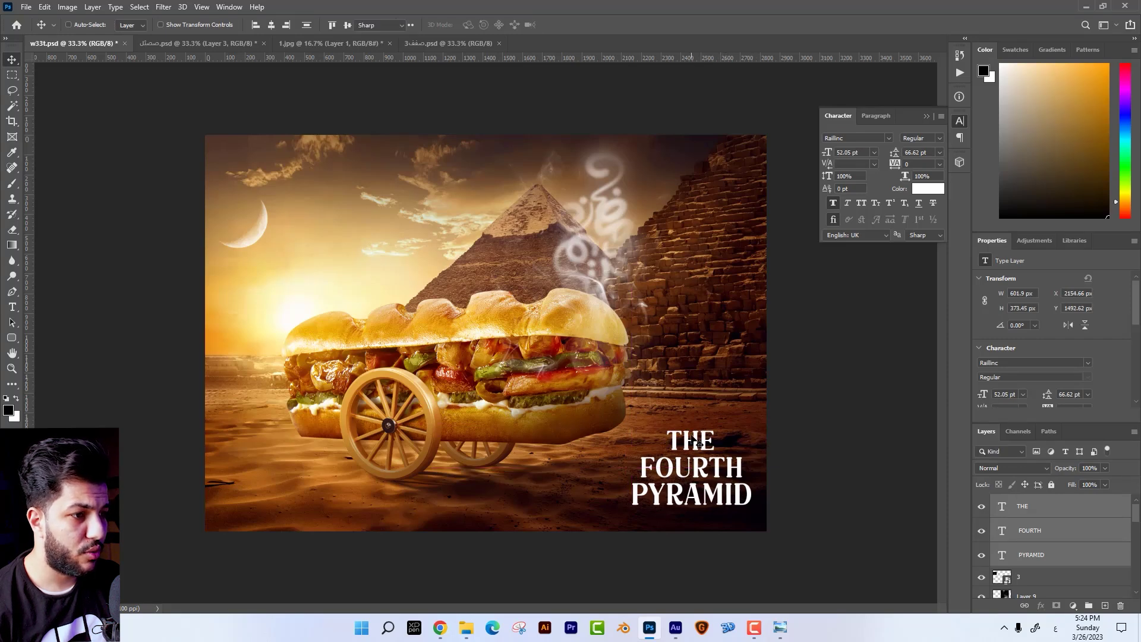
double_click(698, 443)
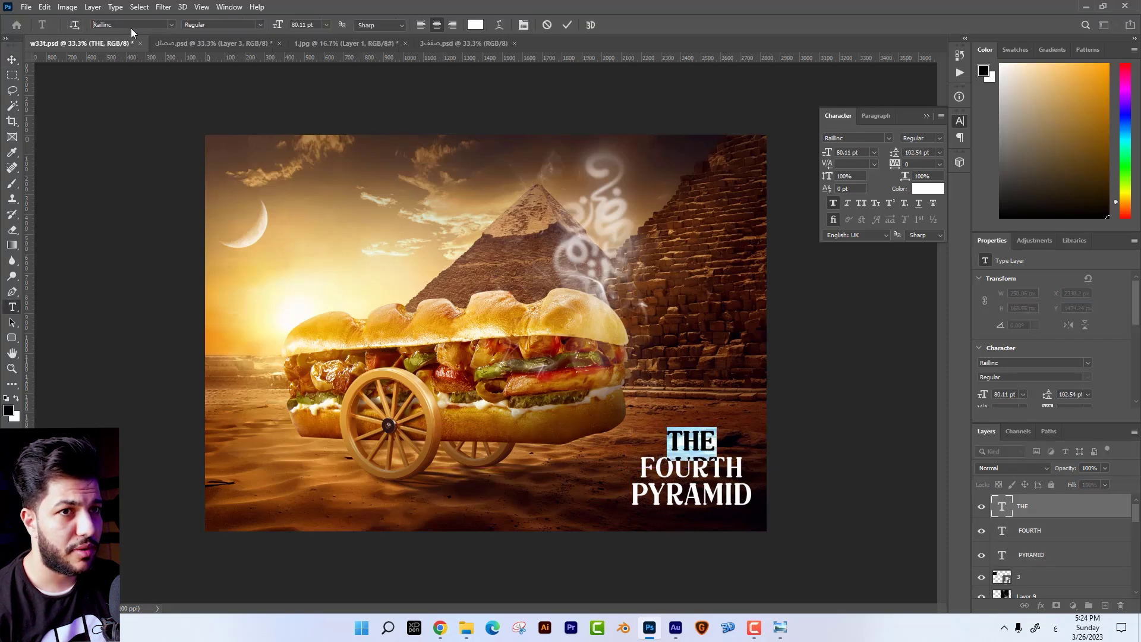
click(102, 25)
click(12, 60)
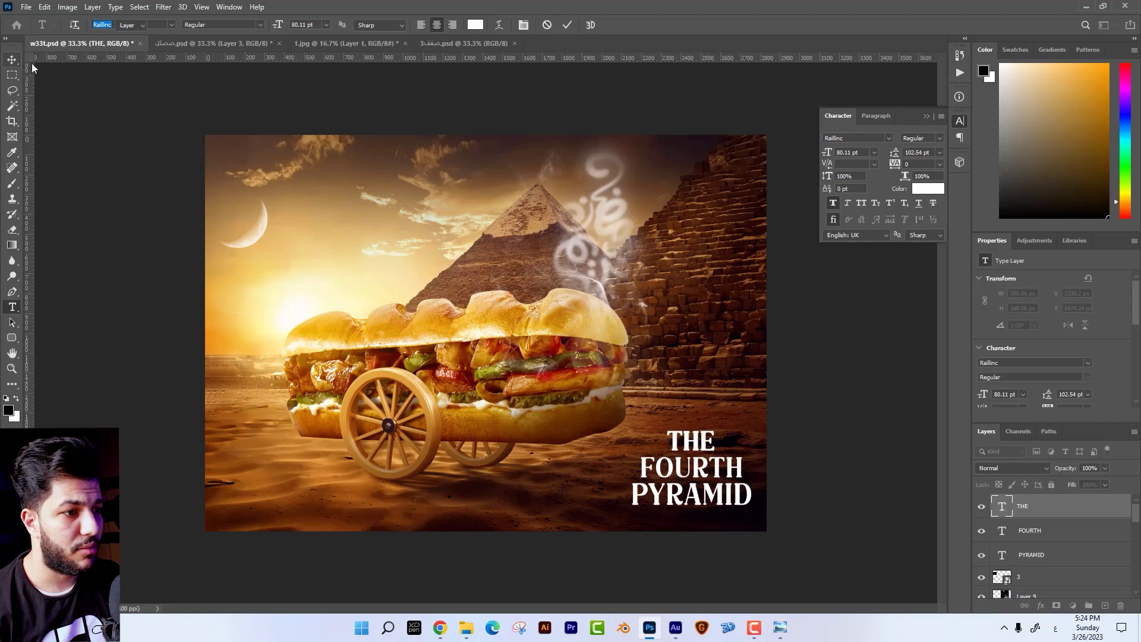
key(ctrl+v)
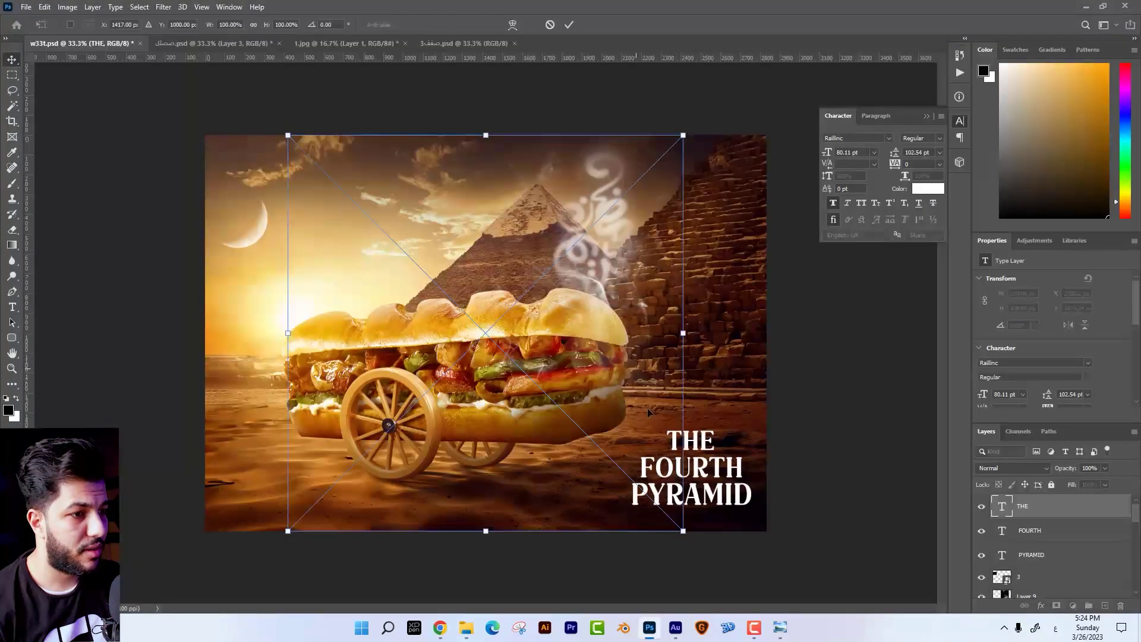
Remove the ornament's white background and turn it white with Hue/Saturation lightness +100
key(Return)
key(w)
click(416, 237)
right_click(1036, 505)
click(970, 320)
key(Delete)
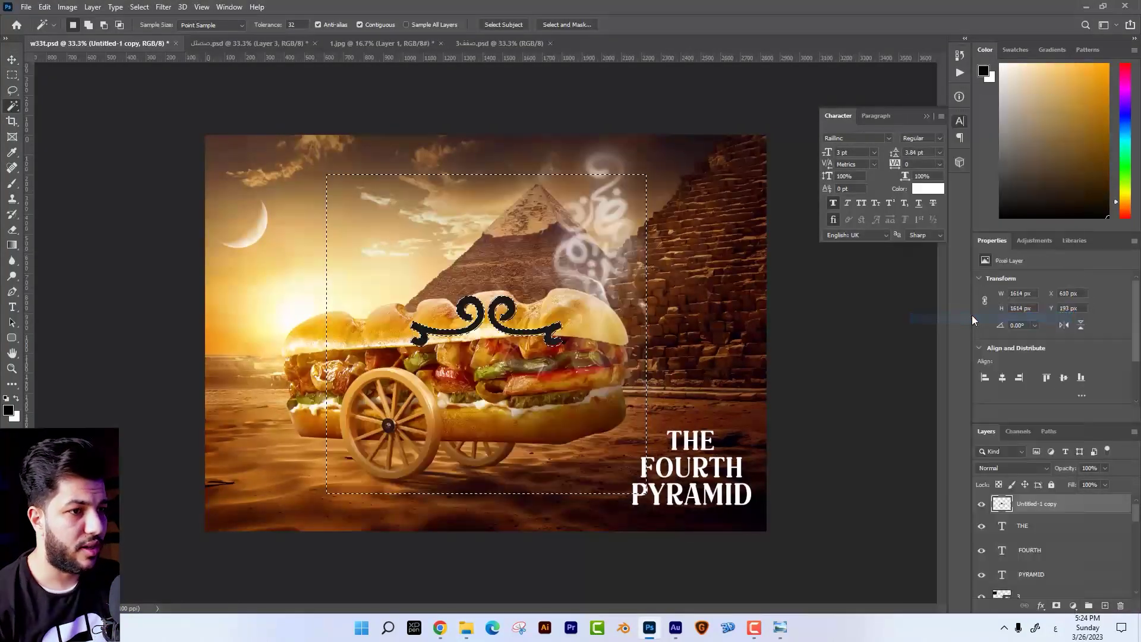
key(ctrl+u)
drag(968, 246, 1024, 240)
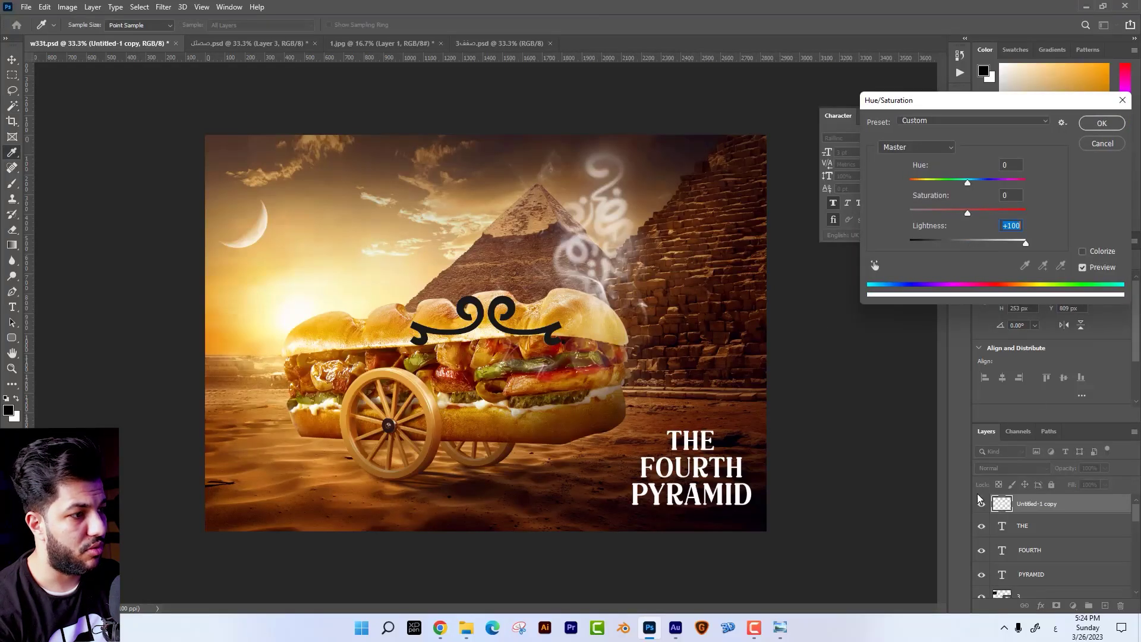
key(Return)
Scale the ornament above the title and add a 180°-rotated duplicate below PYRAMID
key(ctrl+t)
mouse_move(562, 343)
mouse_down()
mouse_move(517, 328)
mouse_move(682, 417)
mouse_move(606, 465)
mouse_move(696, 521)
mouse_up()
key(Return)
key(ctrl+j)
key(ctrl+t)
right_click(645, 464)
click(675, 355)
key(Return)
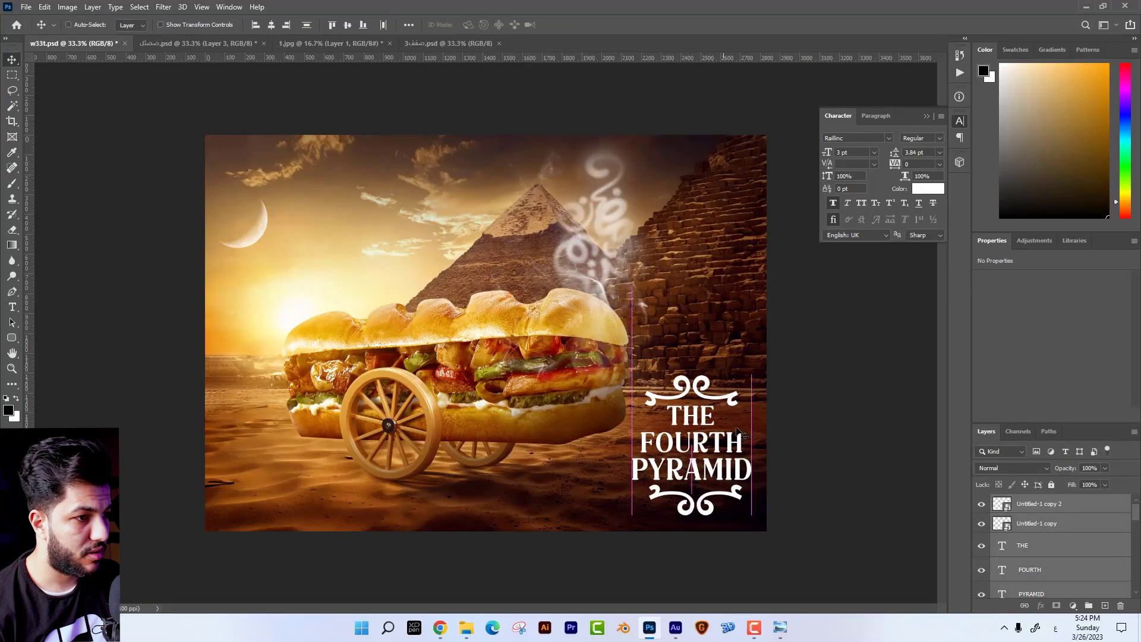
Move the title and ornament block slightly up and to the left
key(ctrl+t)
key(ctrl+plus)
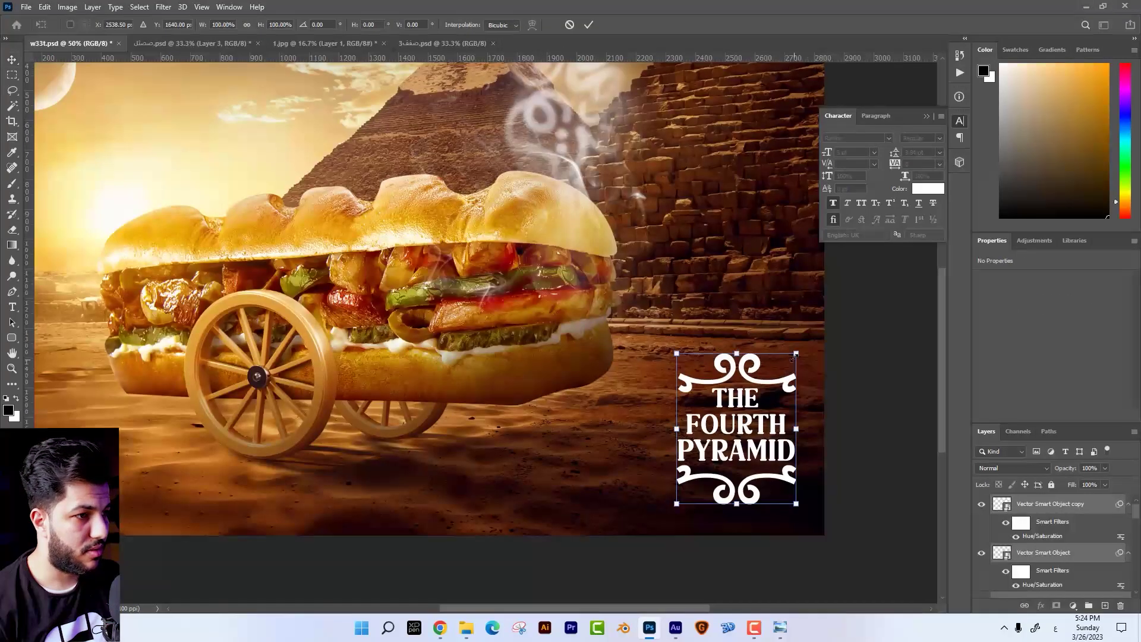
key(Return)
drag(798, 364, 780, 349)
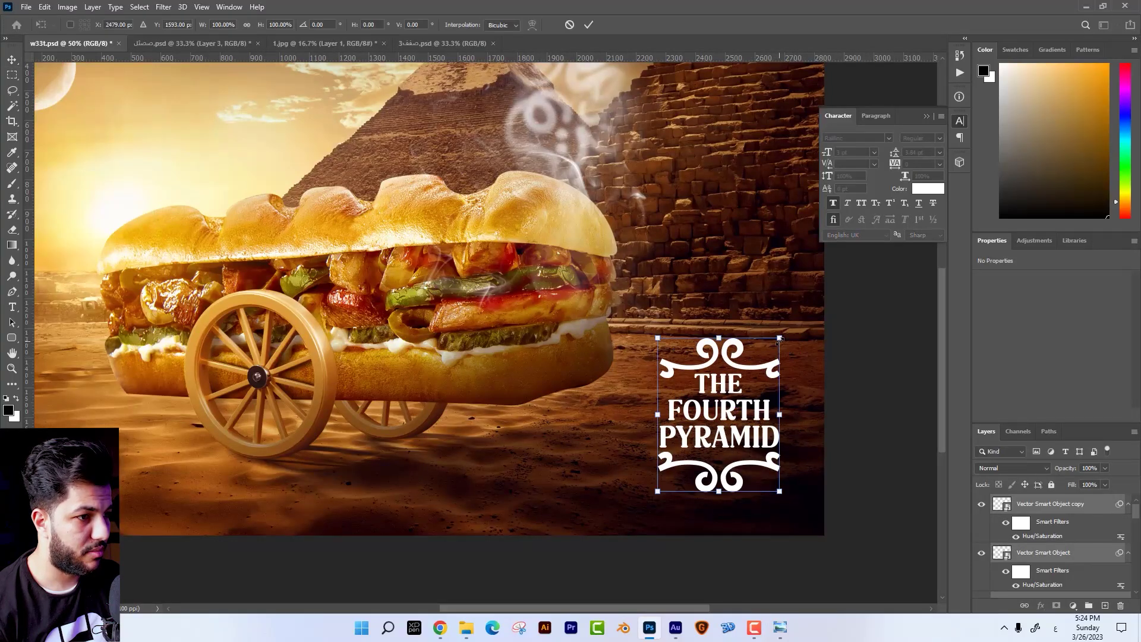
key(ctrl+t)
key(ctrl+minus)
key(Tab)
key(ctrl+plus)
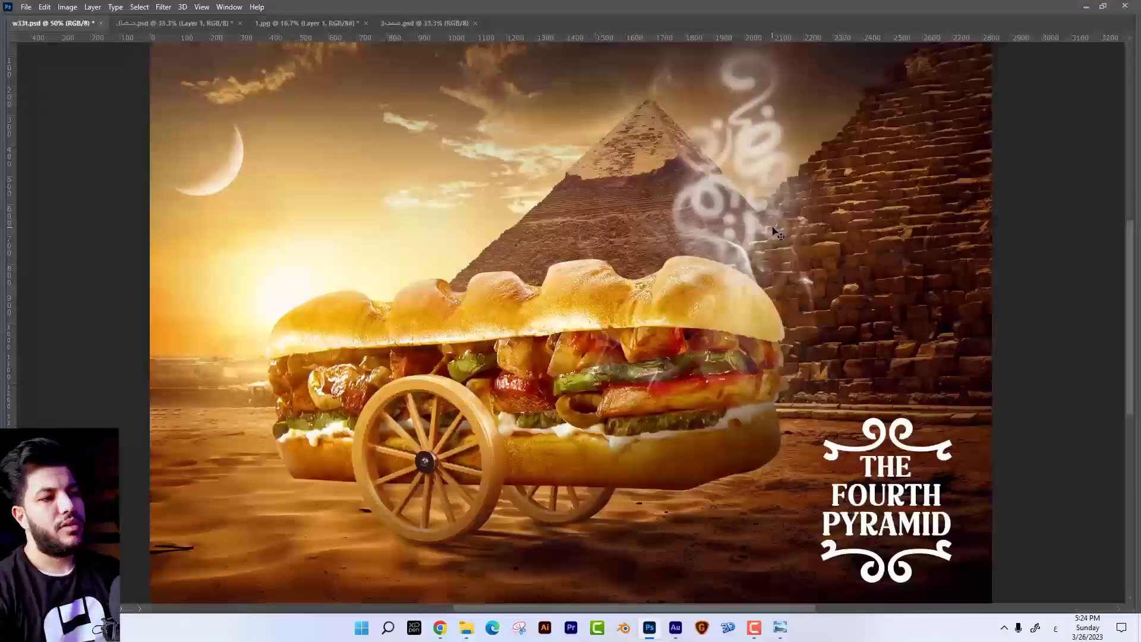